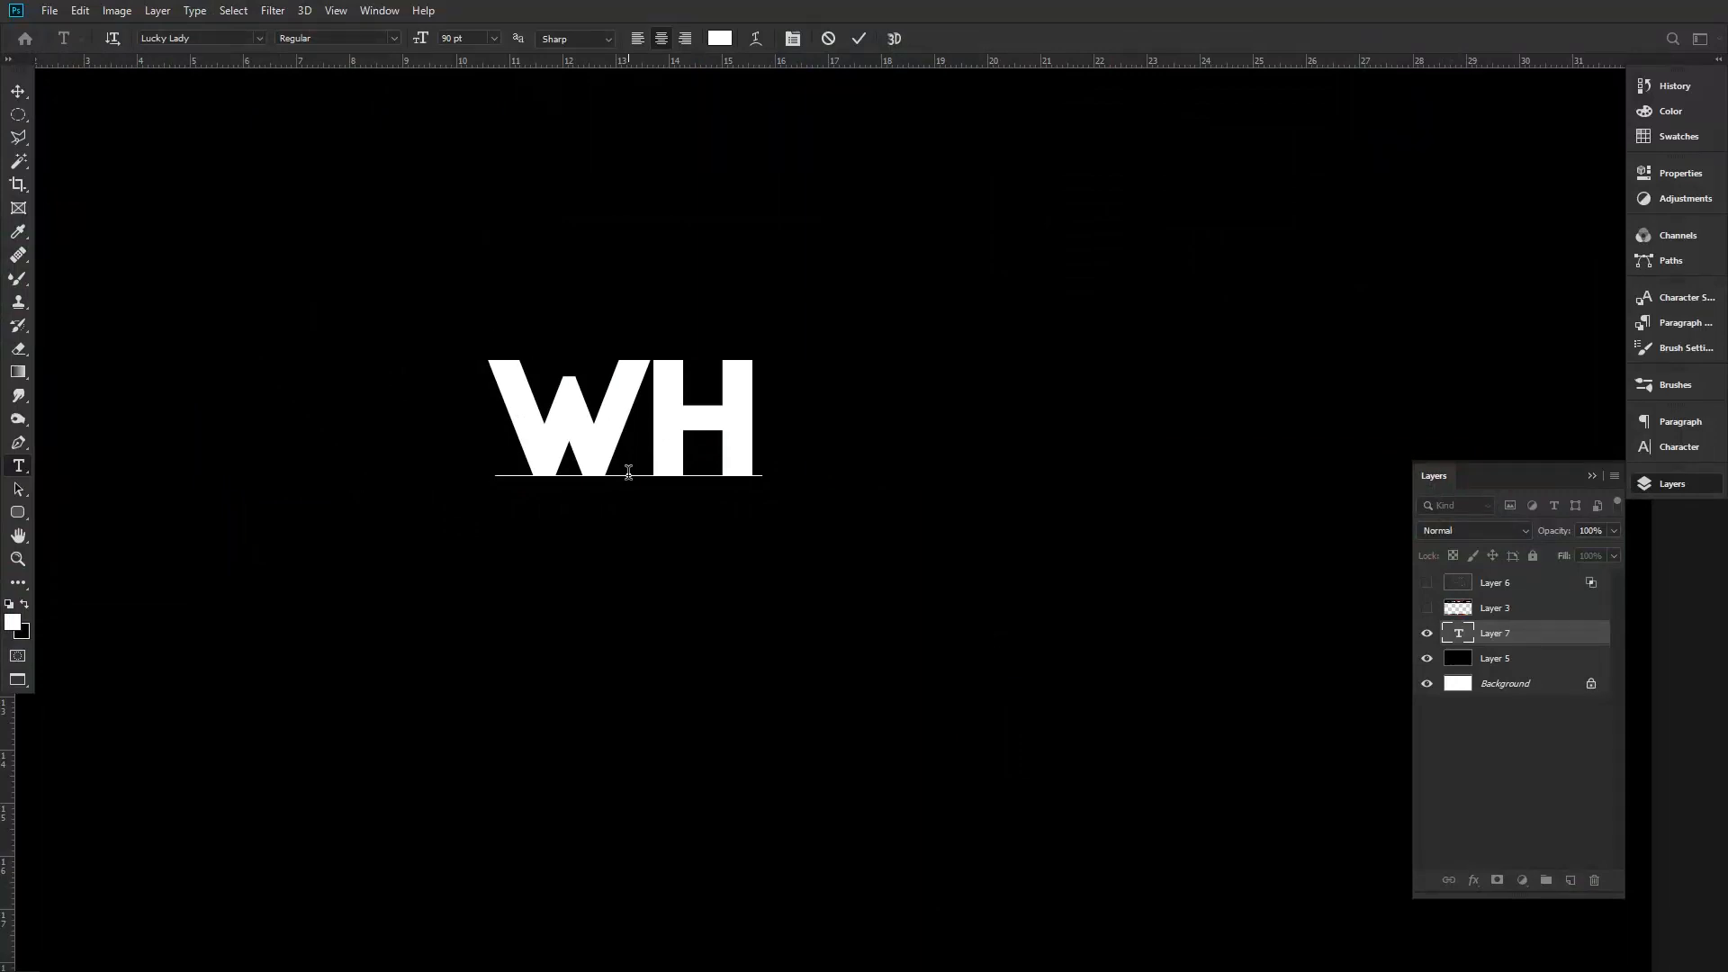
Complete the heading text with LOVE on a second line and move it to the centre of the canvas
{"action": "key", "text": "Return"}
{"action": "type", "text": "love"}
{"action": "key", "text": "ctrl+Return"}
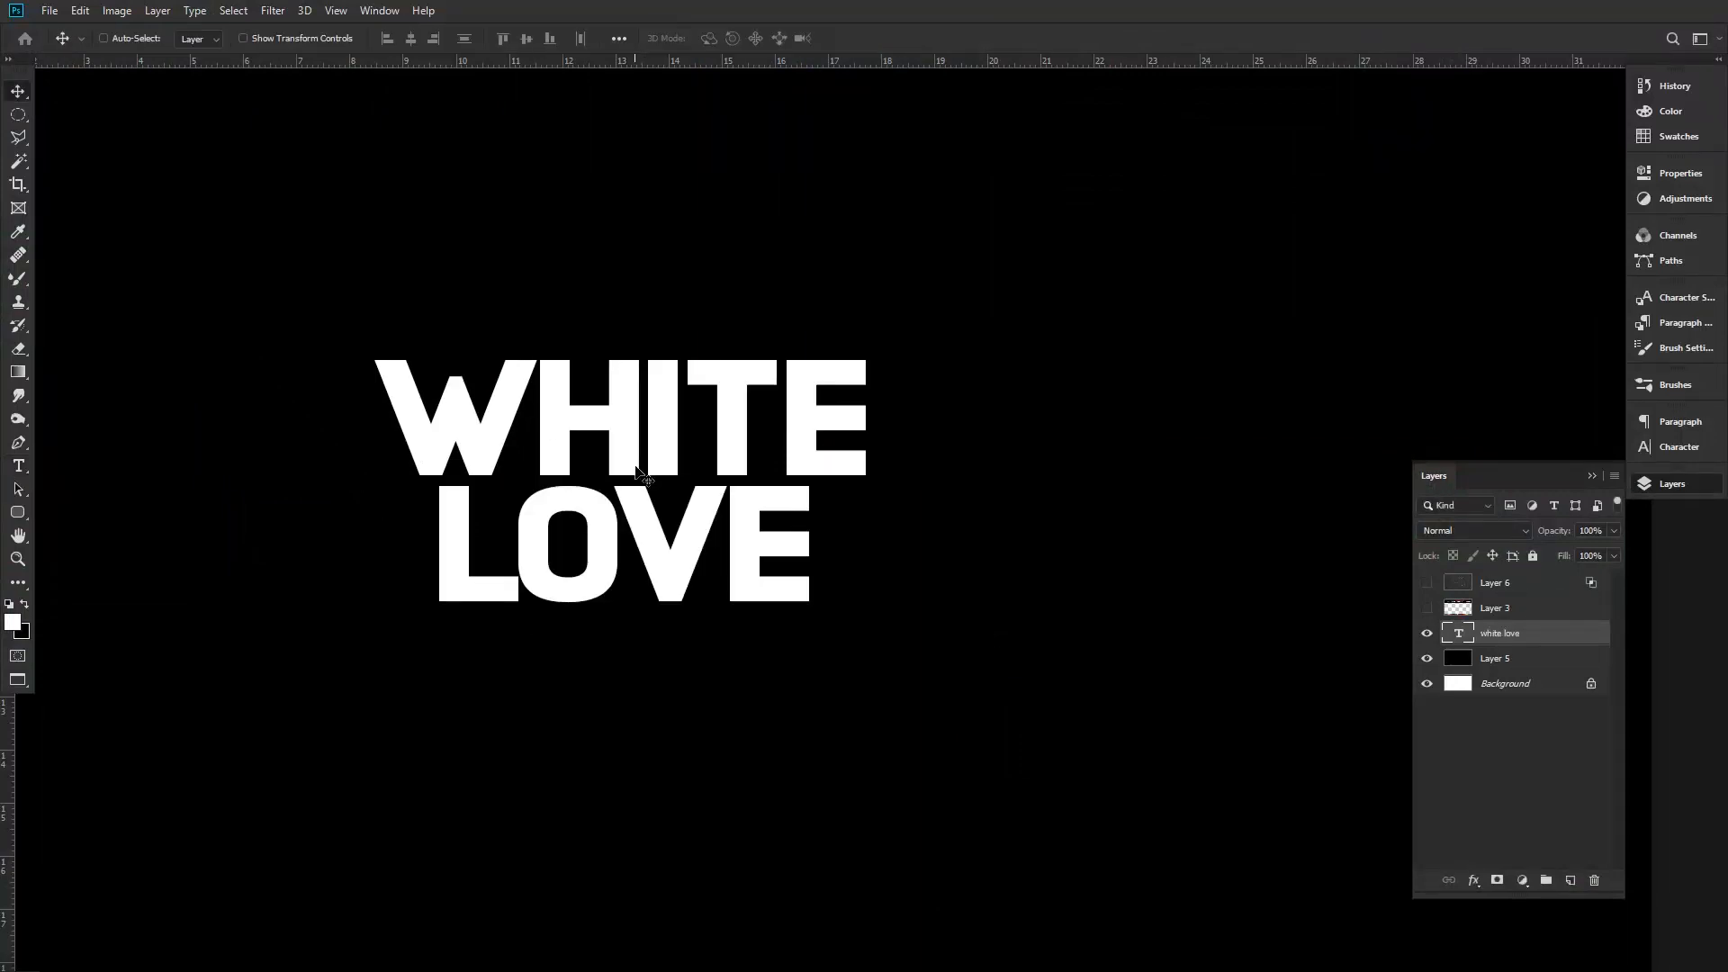
{"action": "key", "text": "ctrl+minus"}
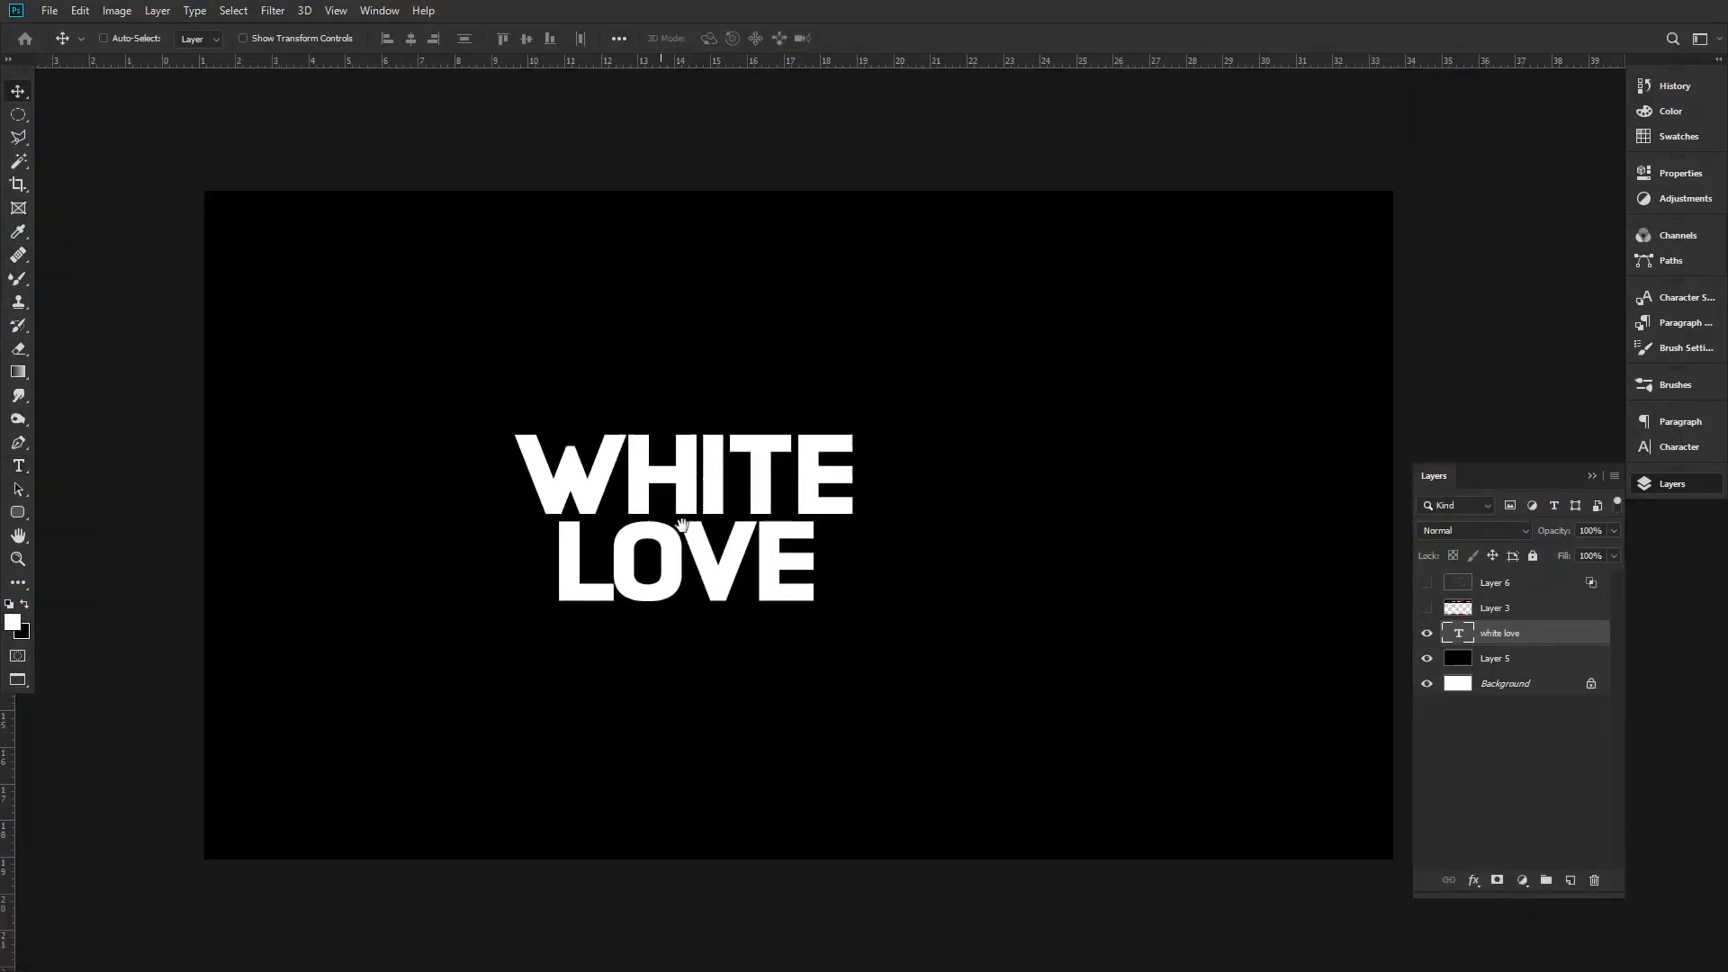
{"action": "left_click_drag", "start_coordinate": [734, 529], "coordinate": [898, 565]}
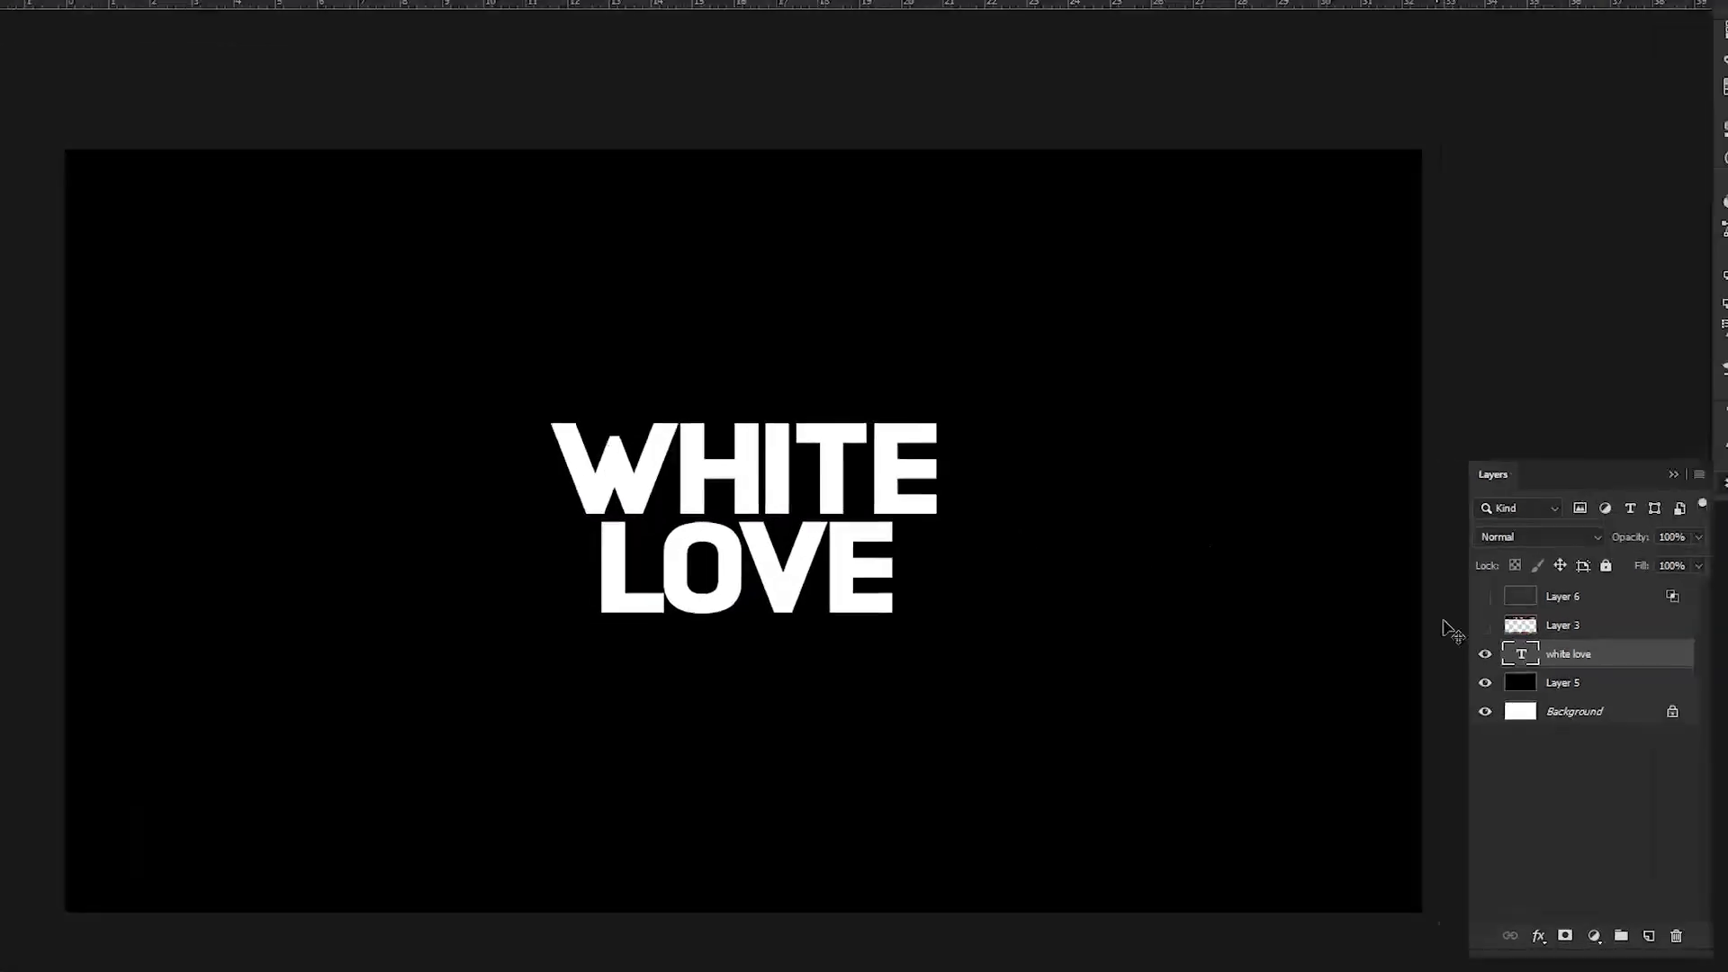
Show Layer 6 and Layer 3, and enlarge the white love text while keeping it centred
{"action": "left_click", "coordinate": [1426, 582]}
{"action": "left_click", "coordinate": [1509, 632]}
{"action": "key", "text": "ctrl+t"}
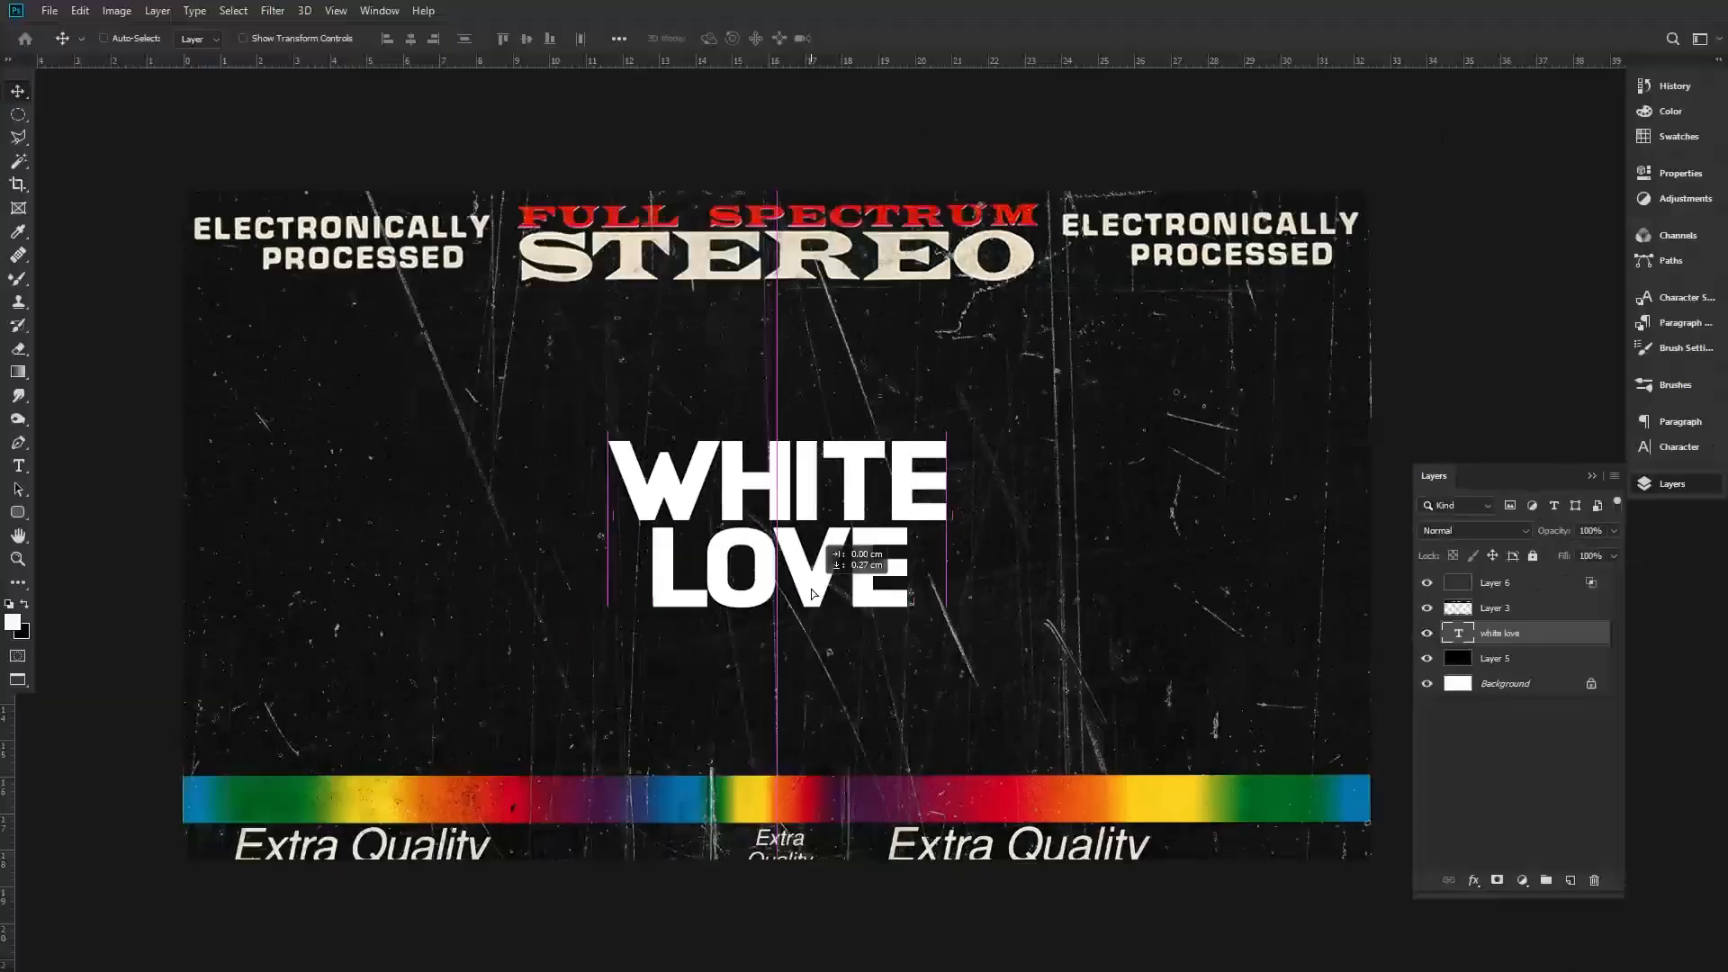
{"action": "left_click_drag", "start_coordinate": [939, 410], "coordinate": [1007, 406]}
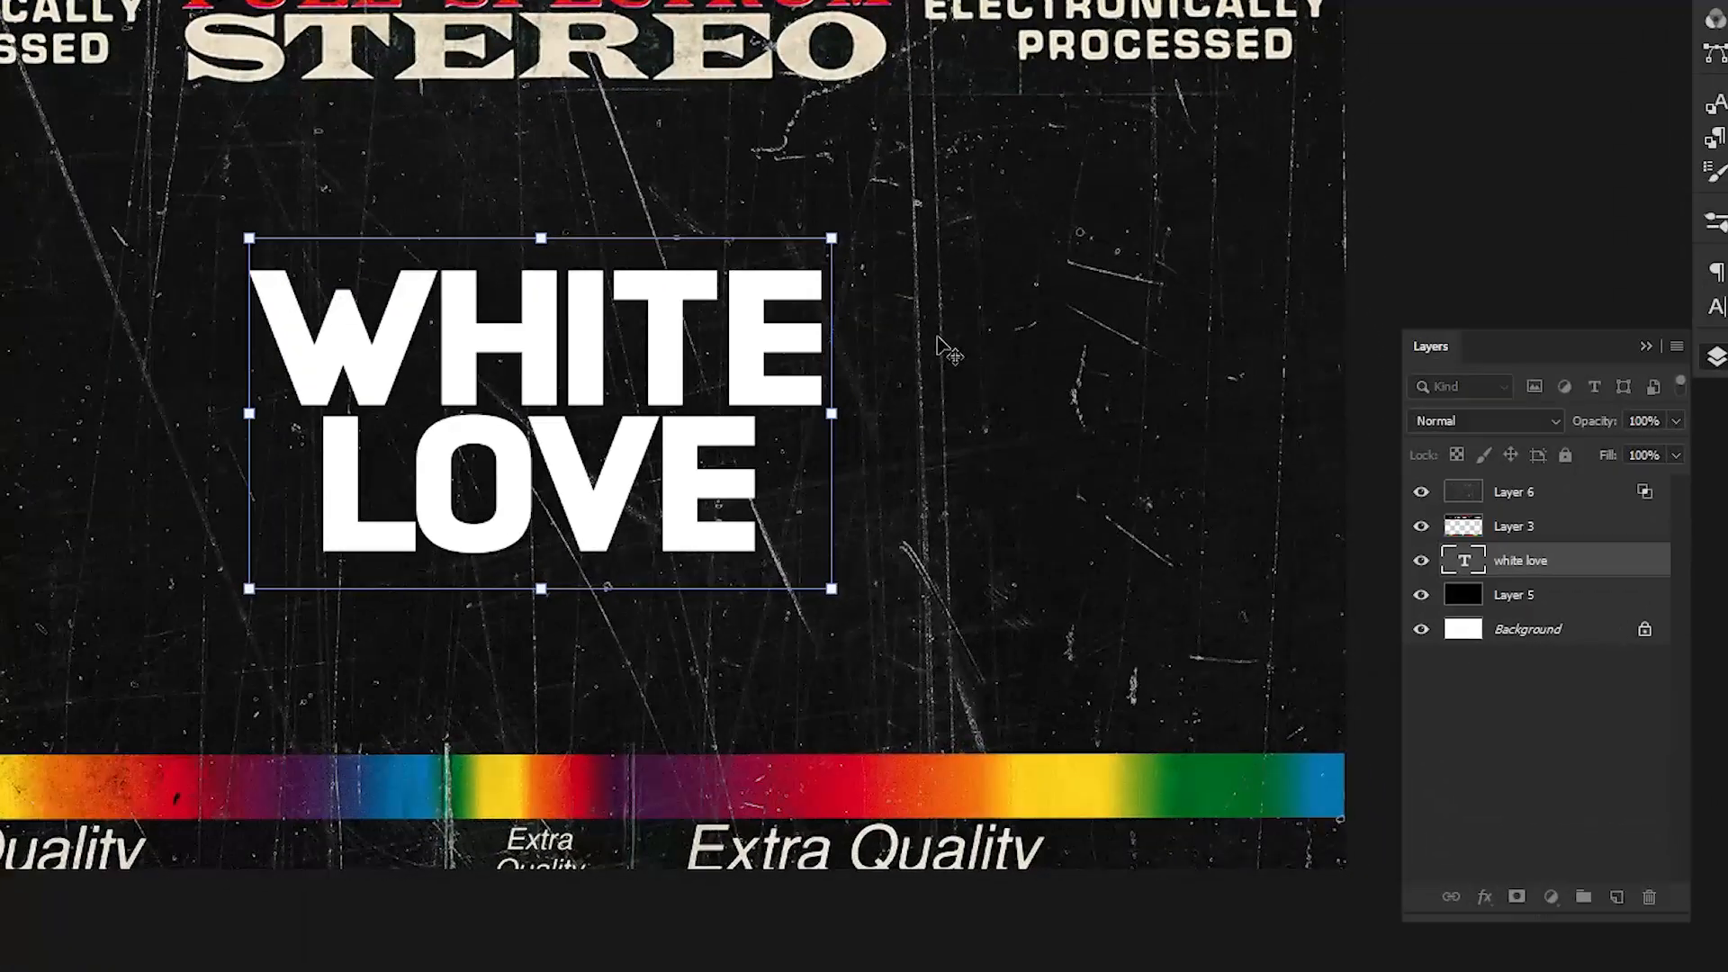
{"action": "key", "text": "Return"}
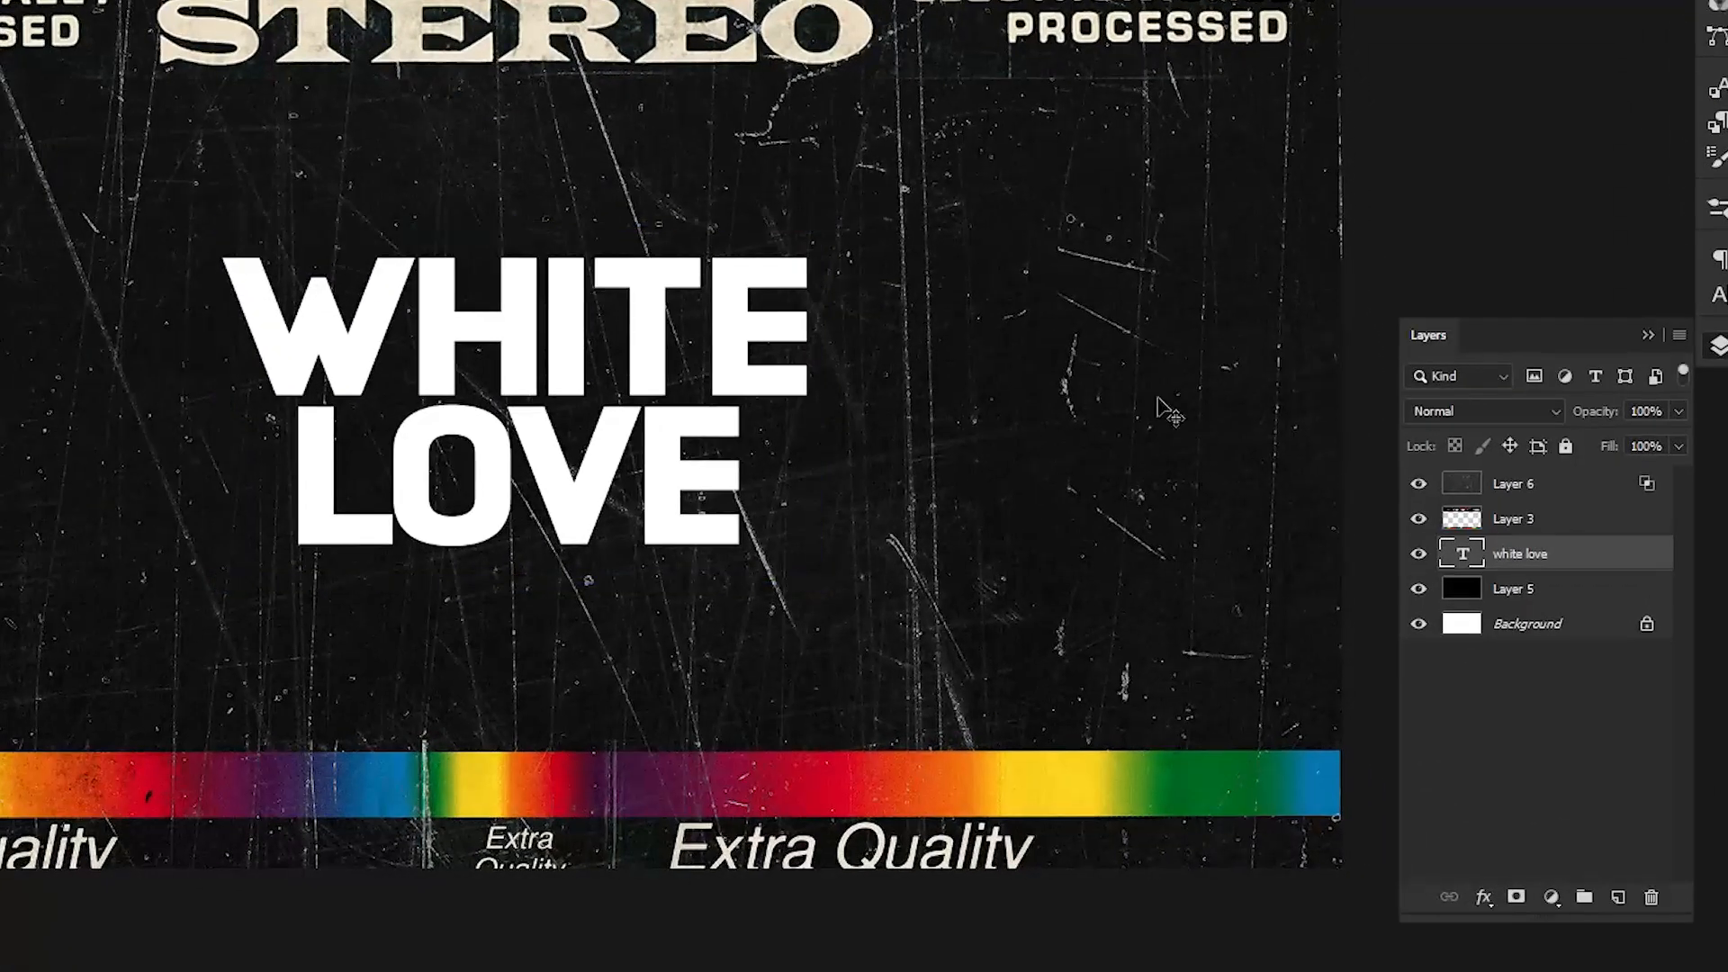
Add Bevel & Emboss to the white love text with the Inner Bevel style and a size of 10 px
{"action": "left_click", "coordinate": [1483, 897]}
{"action": "left_click", "coordinate": [1526, 684]}
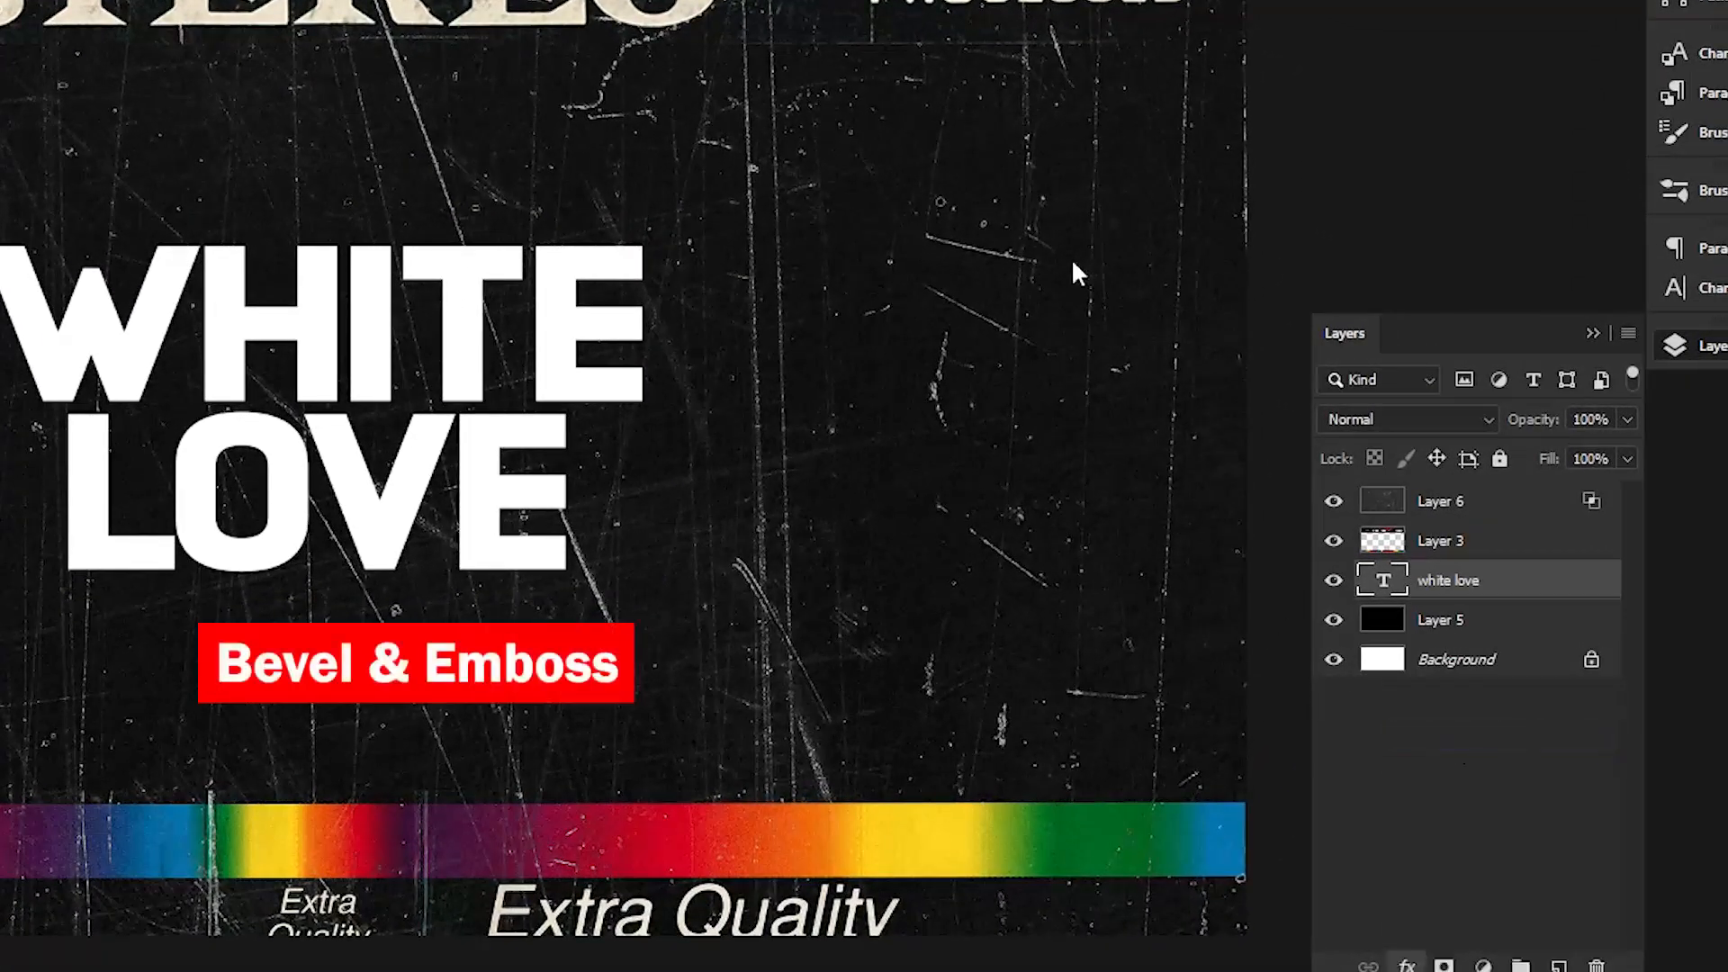
{"action": "left_click", "coordinate": [1237, 259]}
{"action": "left_click", "coordinate": [1250, 291]}
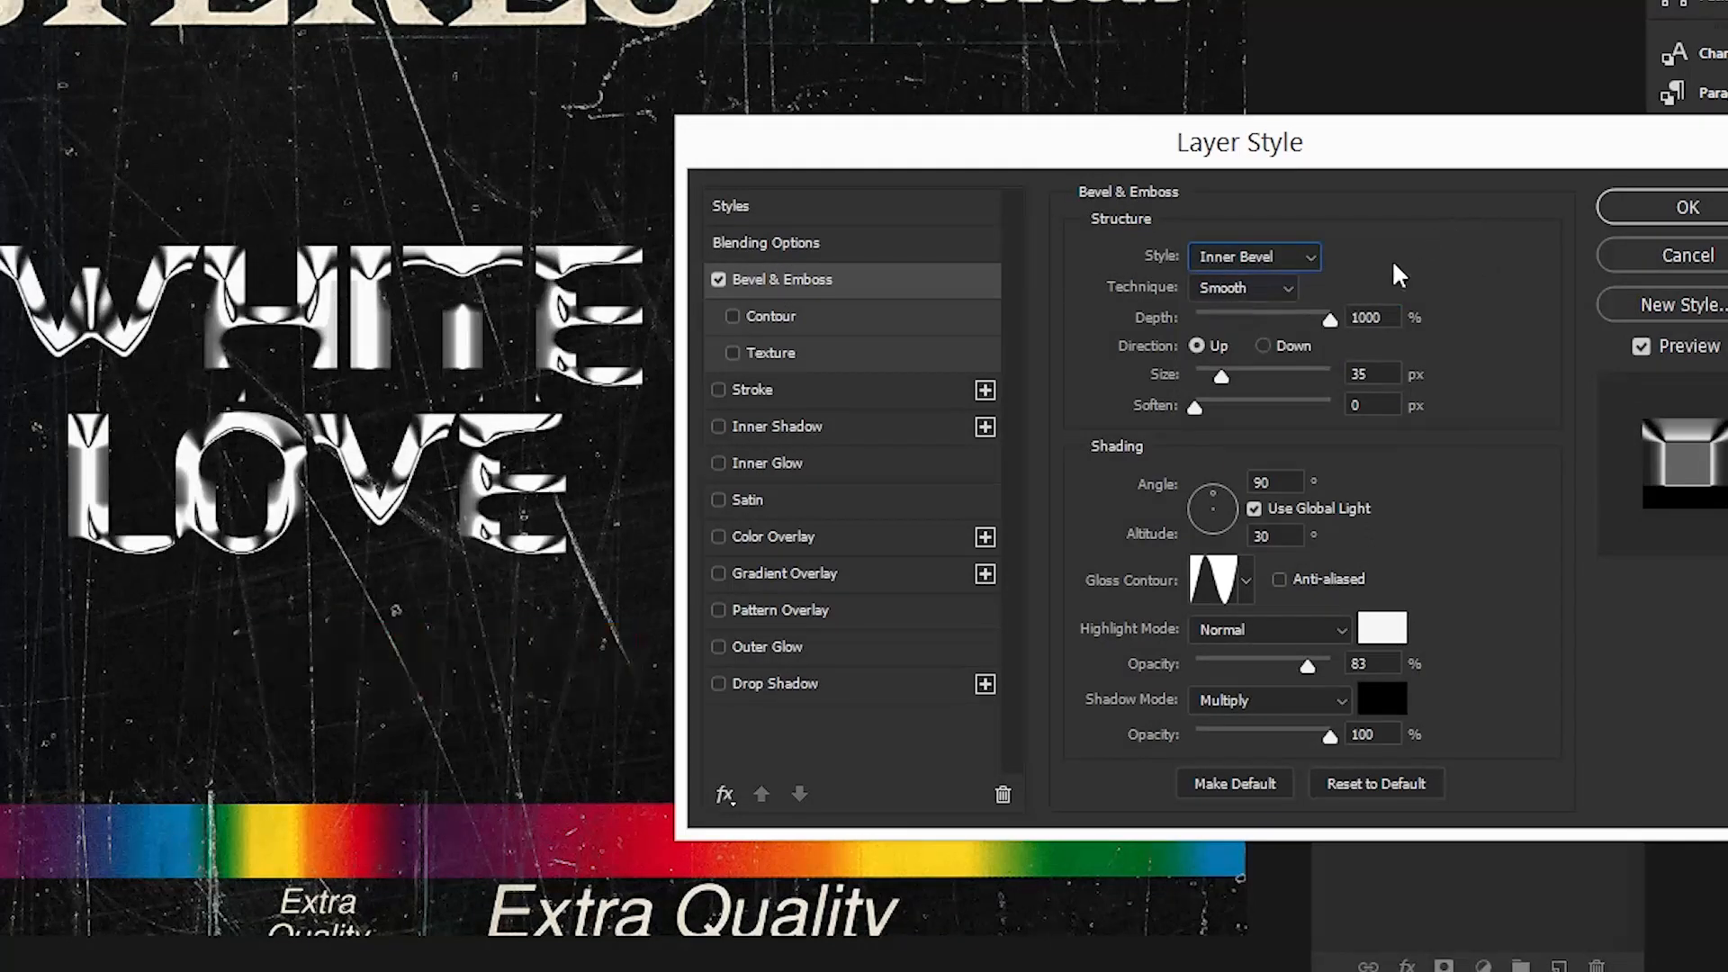
{"action": "left_click_drag", "start_coordinate": [1211, 365], "coordinate": [1210, 366]}
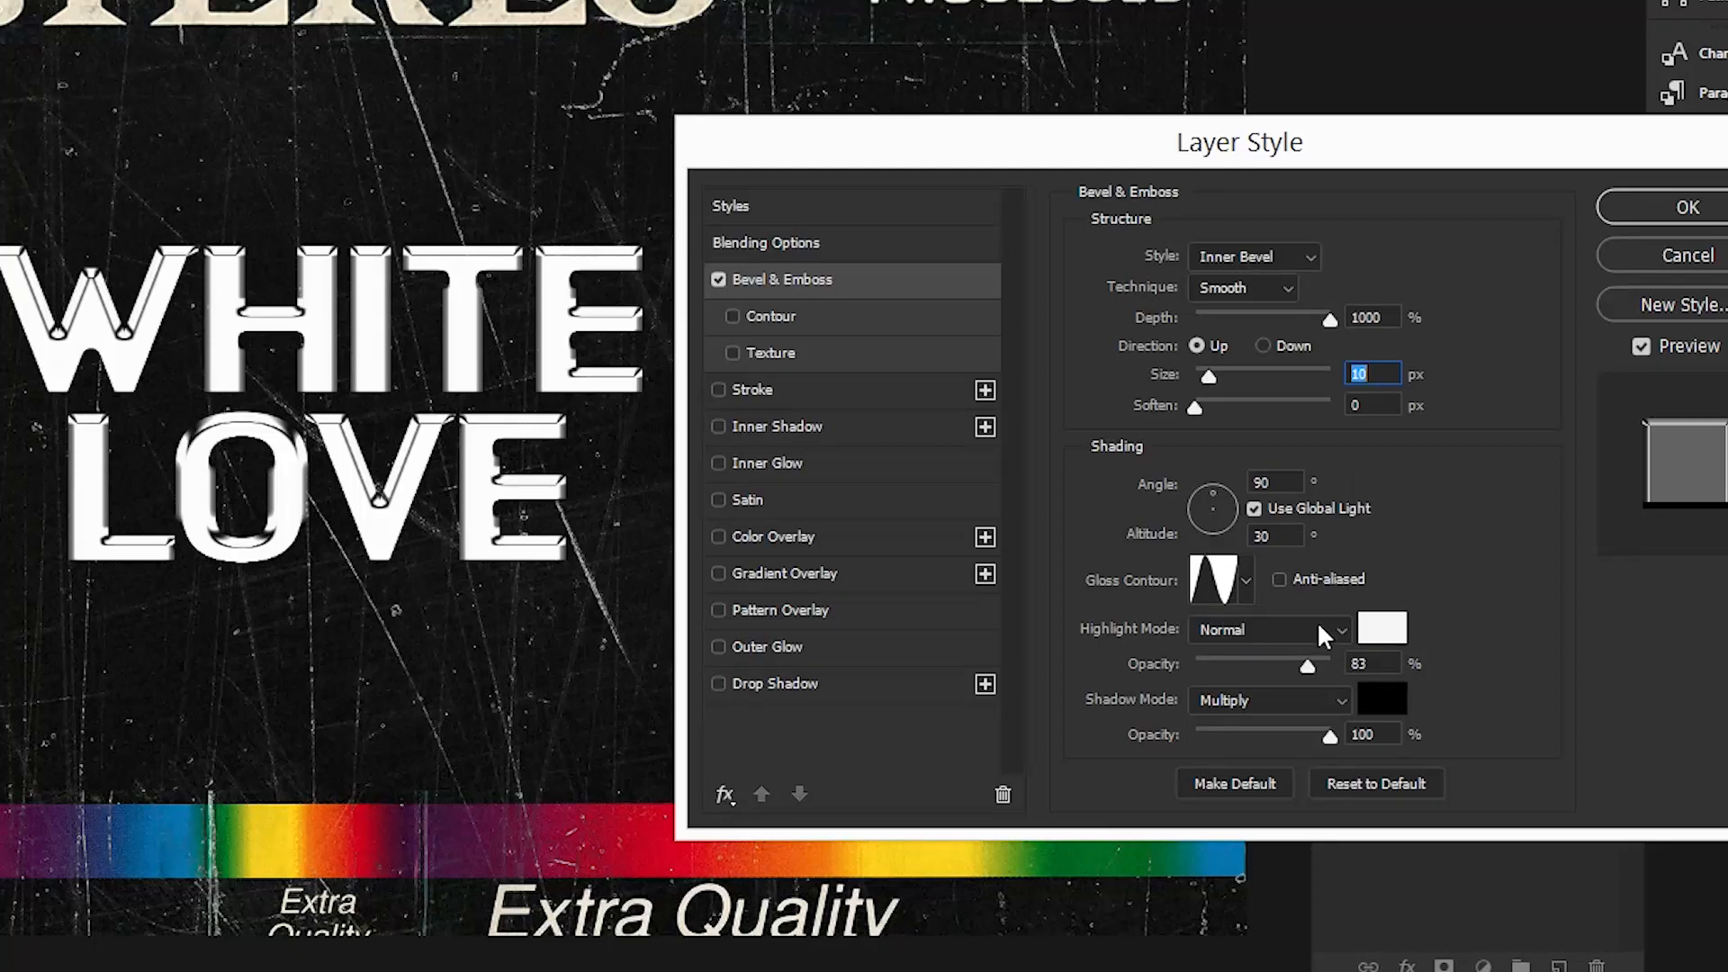
Change the bevel's gloss contour to the Ring - Double preset
{"action": "left_click", "coordinate": [1246, 581]}
{"action": "left_click", "coordinate": [1076, 700]}
{"action": "left_click", "coordinate": [1121, 692]}
{"action": "left_click", "coordinate": [1165, 691]}
{"action": "left_click", "coordinate": [1489, 489]}
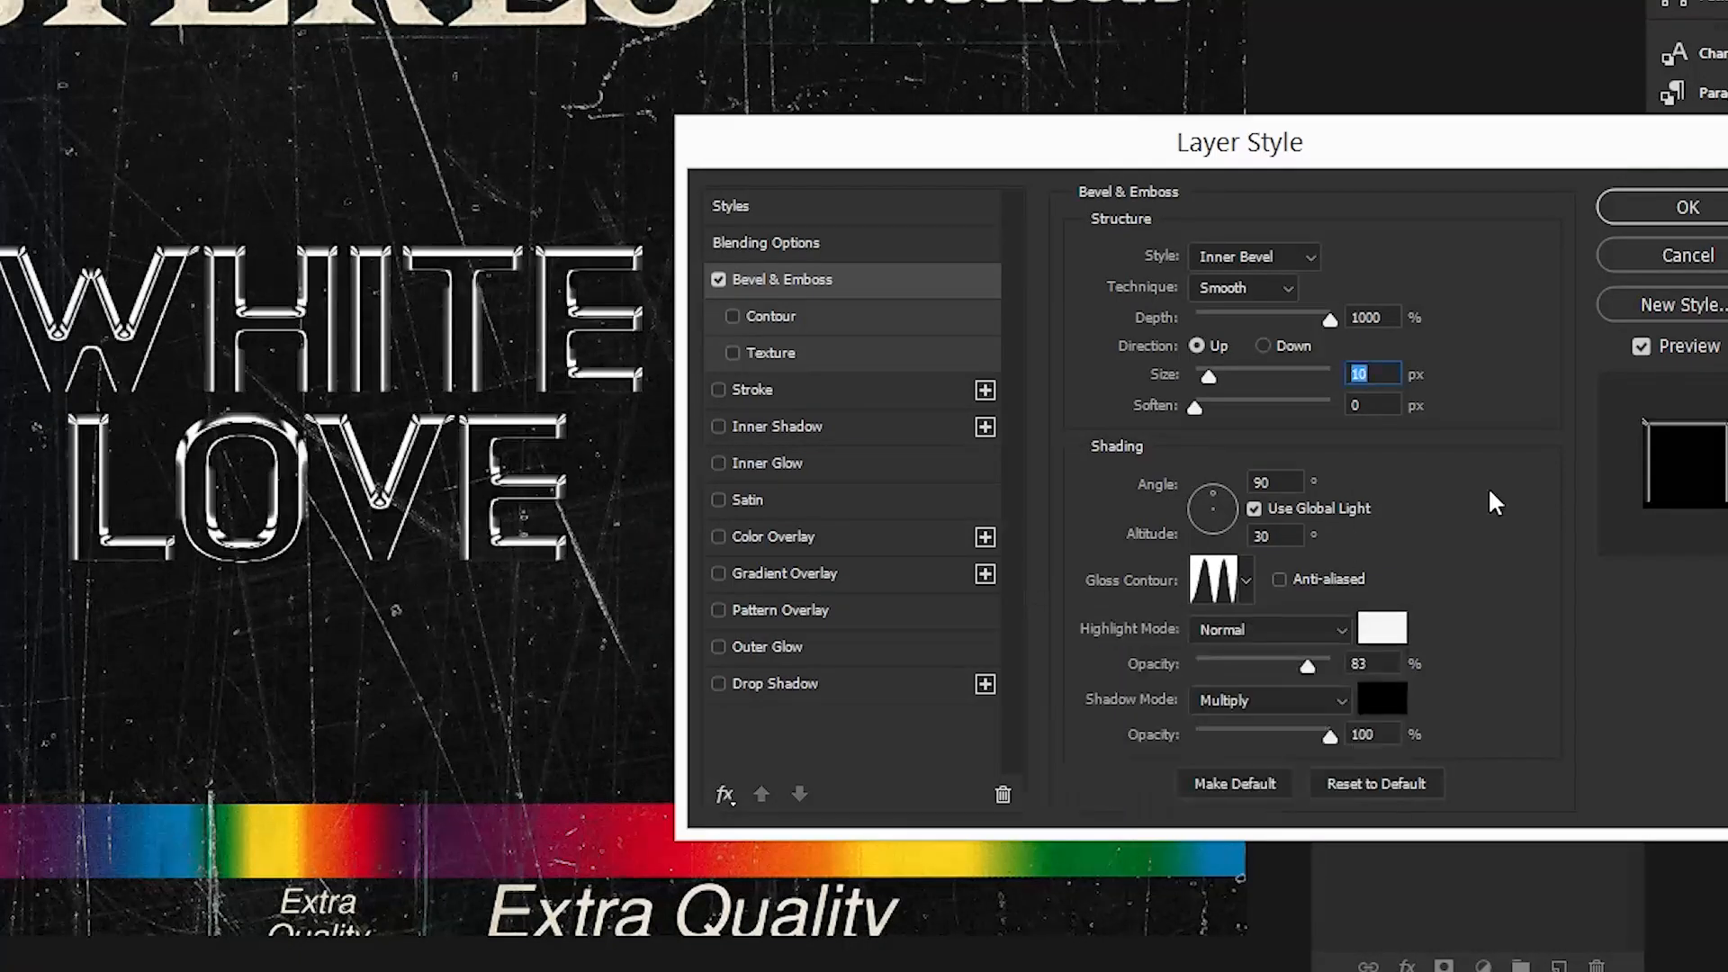
Add a reversed linear black-and-white Gradient Overlay to the white love text and apply the layer style
{"action": "left_click", "coordinate": [774, 574]}
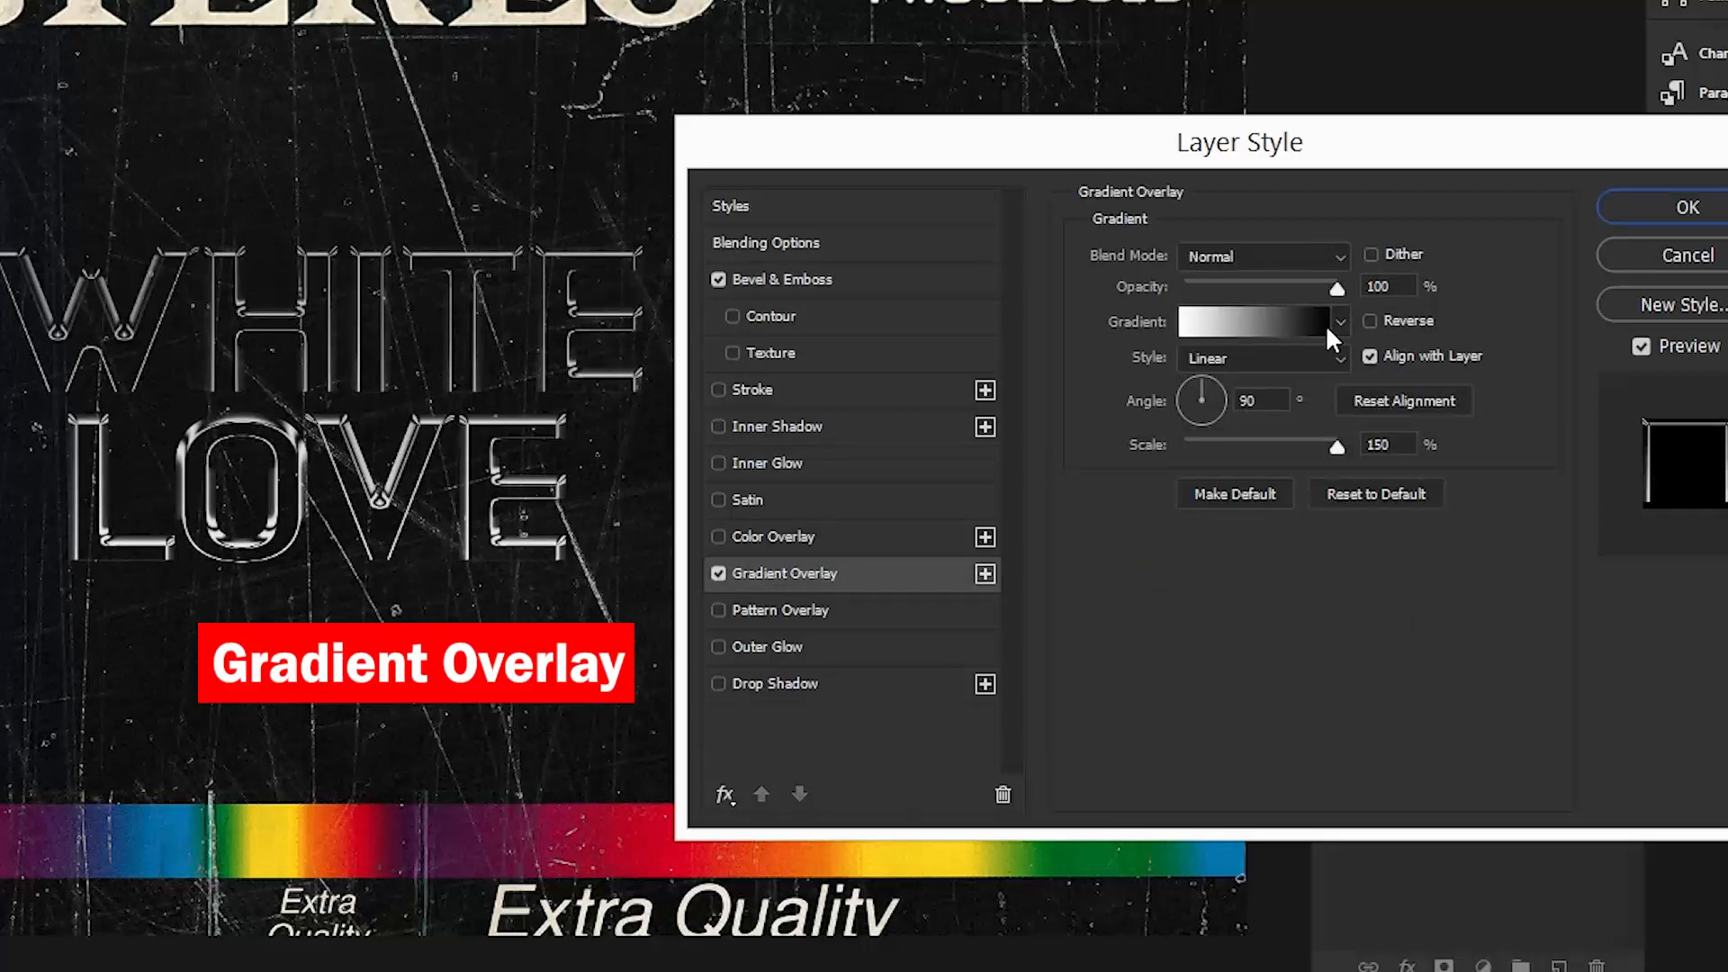
{"action": "left_click", "coordinate": [1370, 320]}
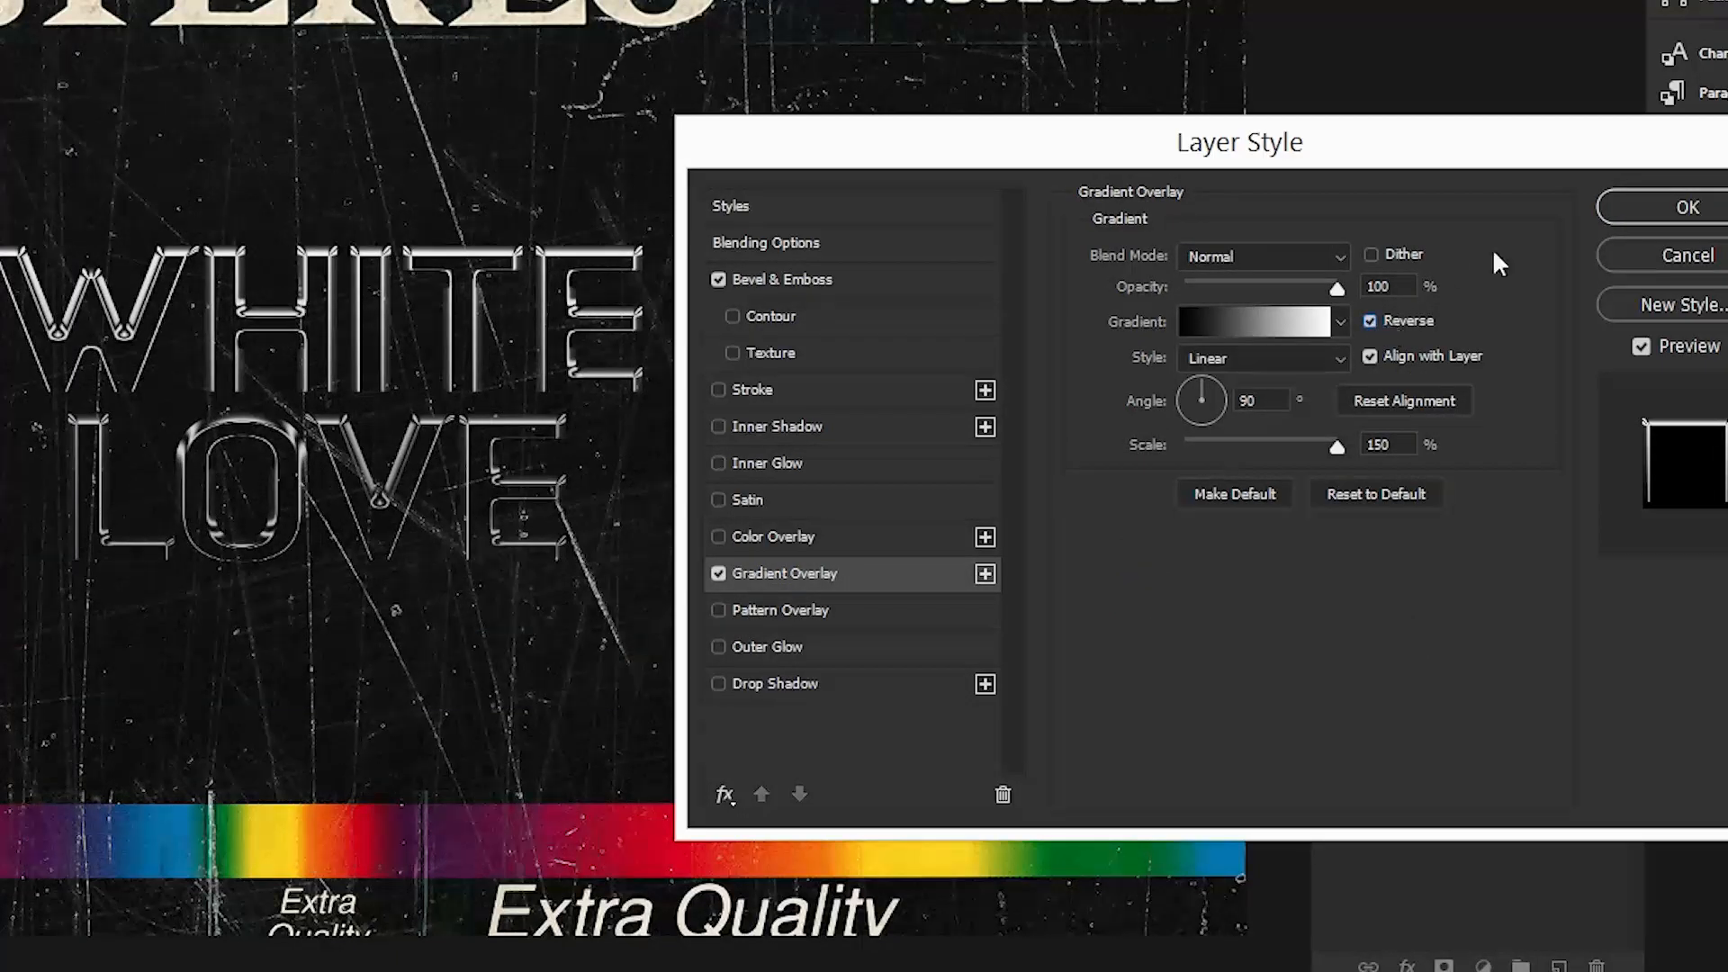
{"action": "key", "text": "Return"}
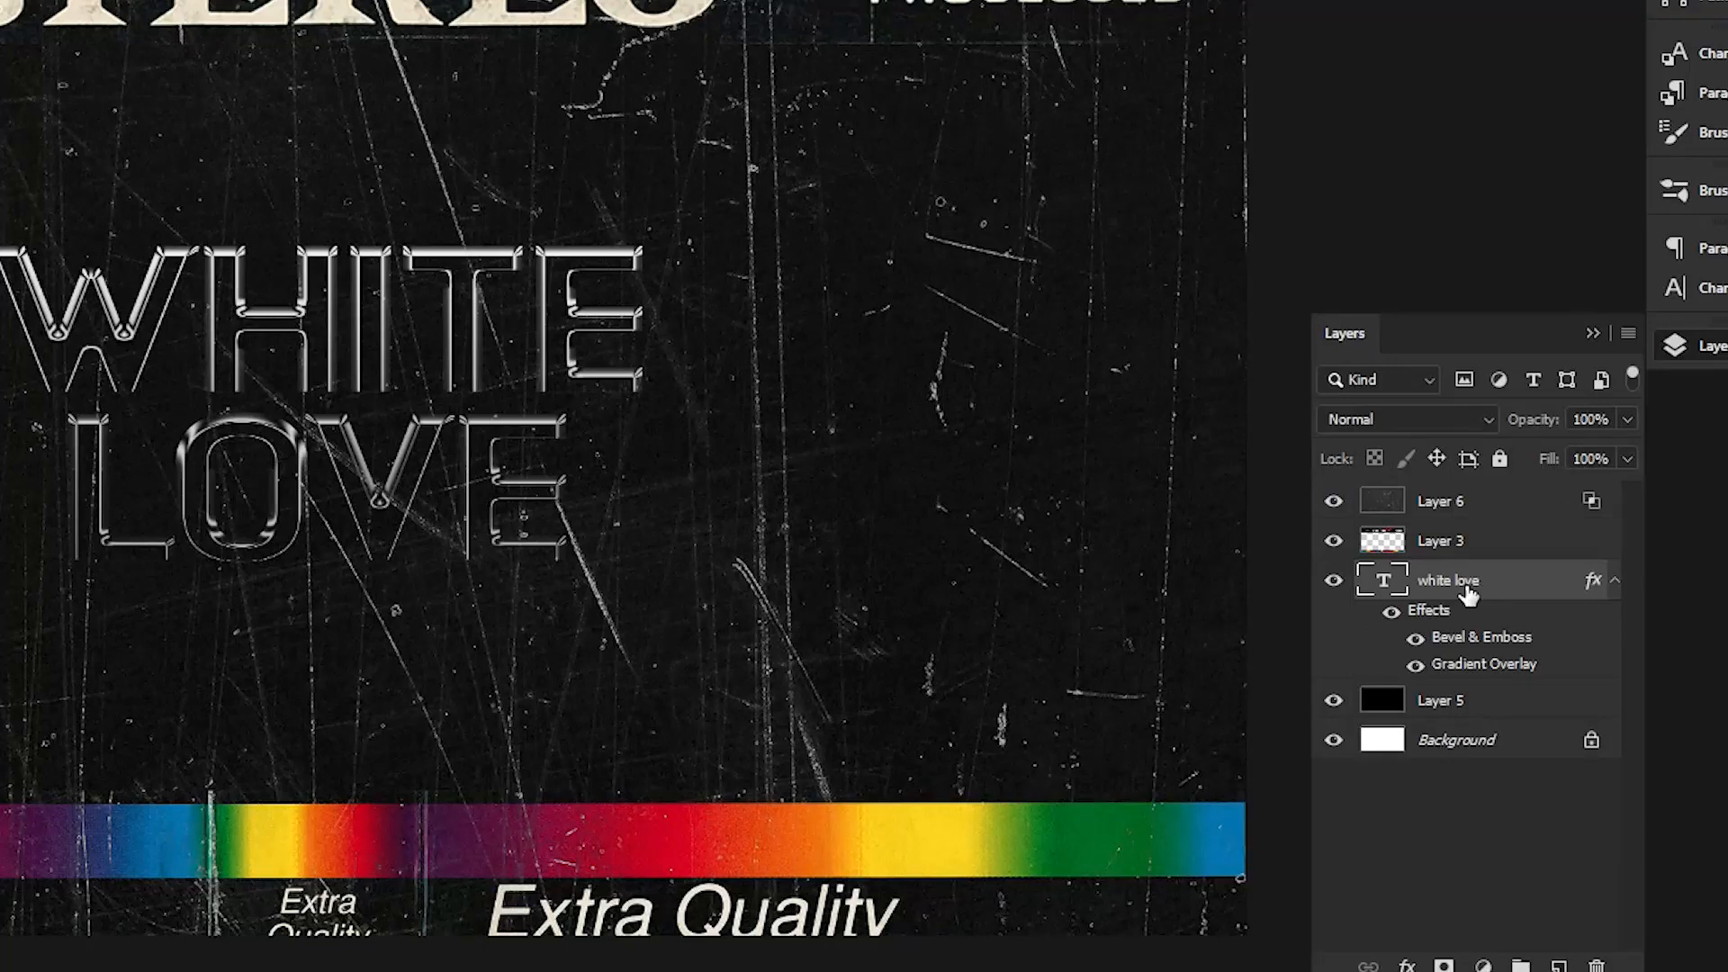
Duplicate the white love text layer, collapse its effects, and clear the layer style of the original
{"action": "key", "text": "ctrl+j"}
{"action": "left_click", "coordinate": [1613, 594]}
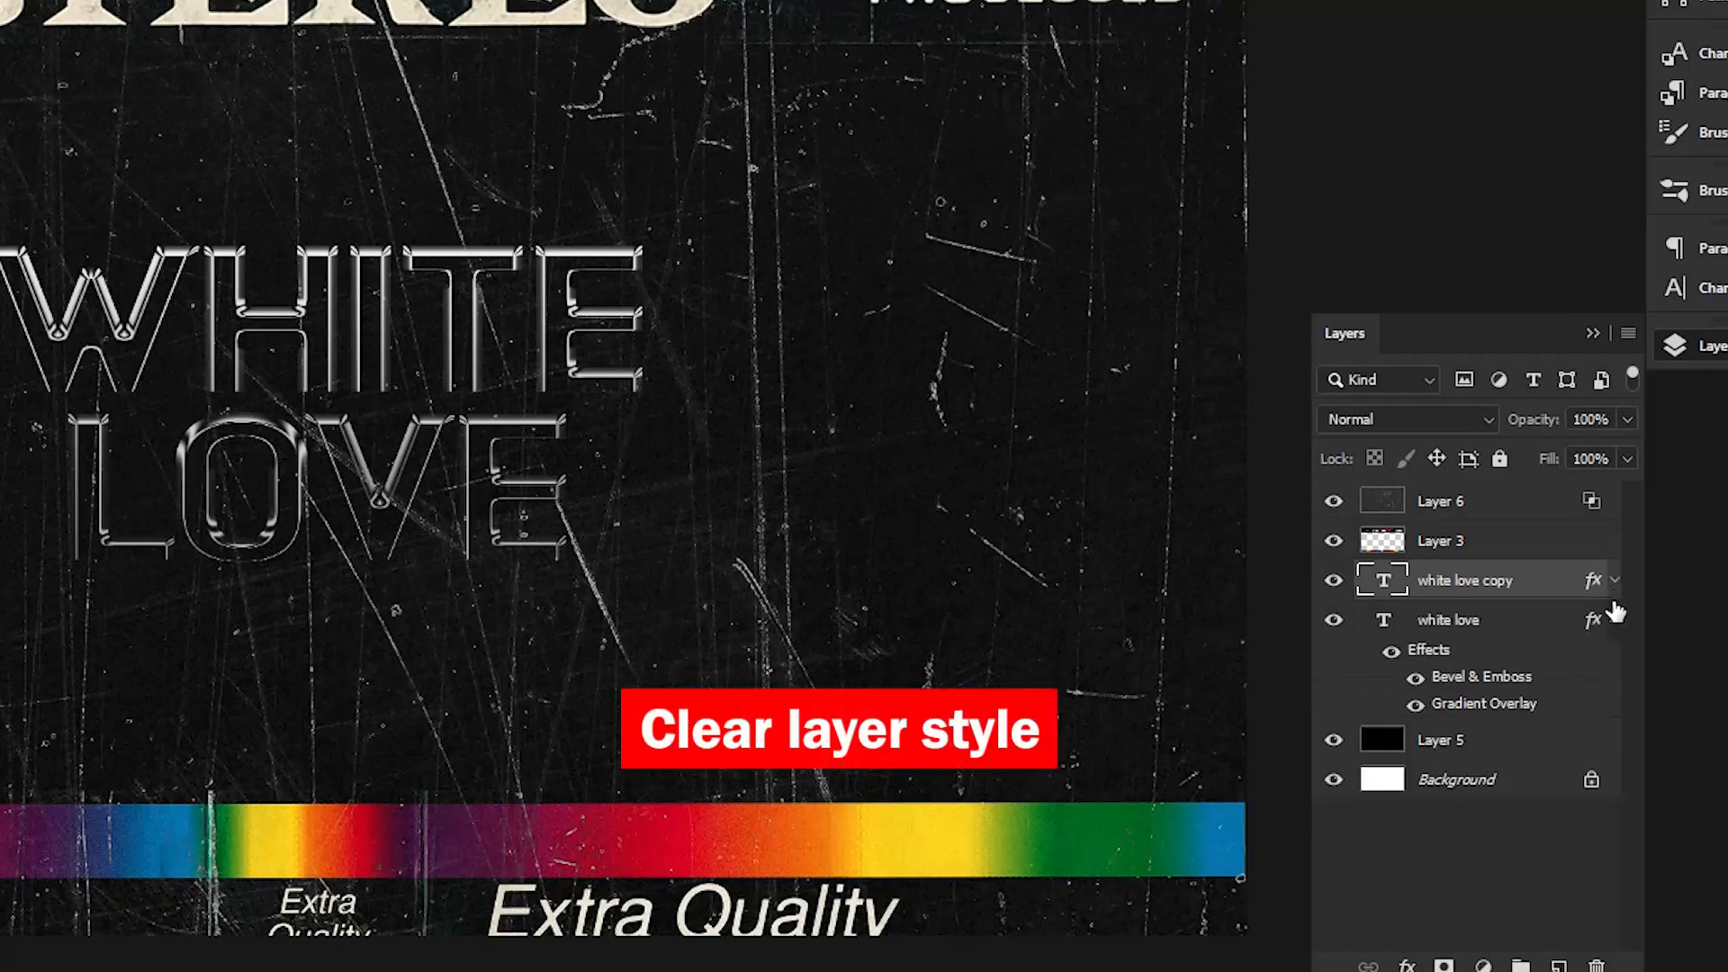
{"action": "left_click", "coordinate": [1613, 619]}
{"action": "right_click", "coordinate": [1498, 630]}
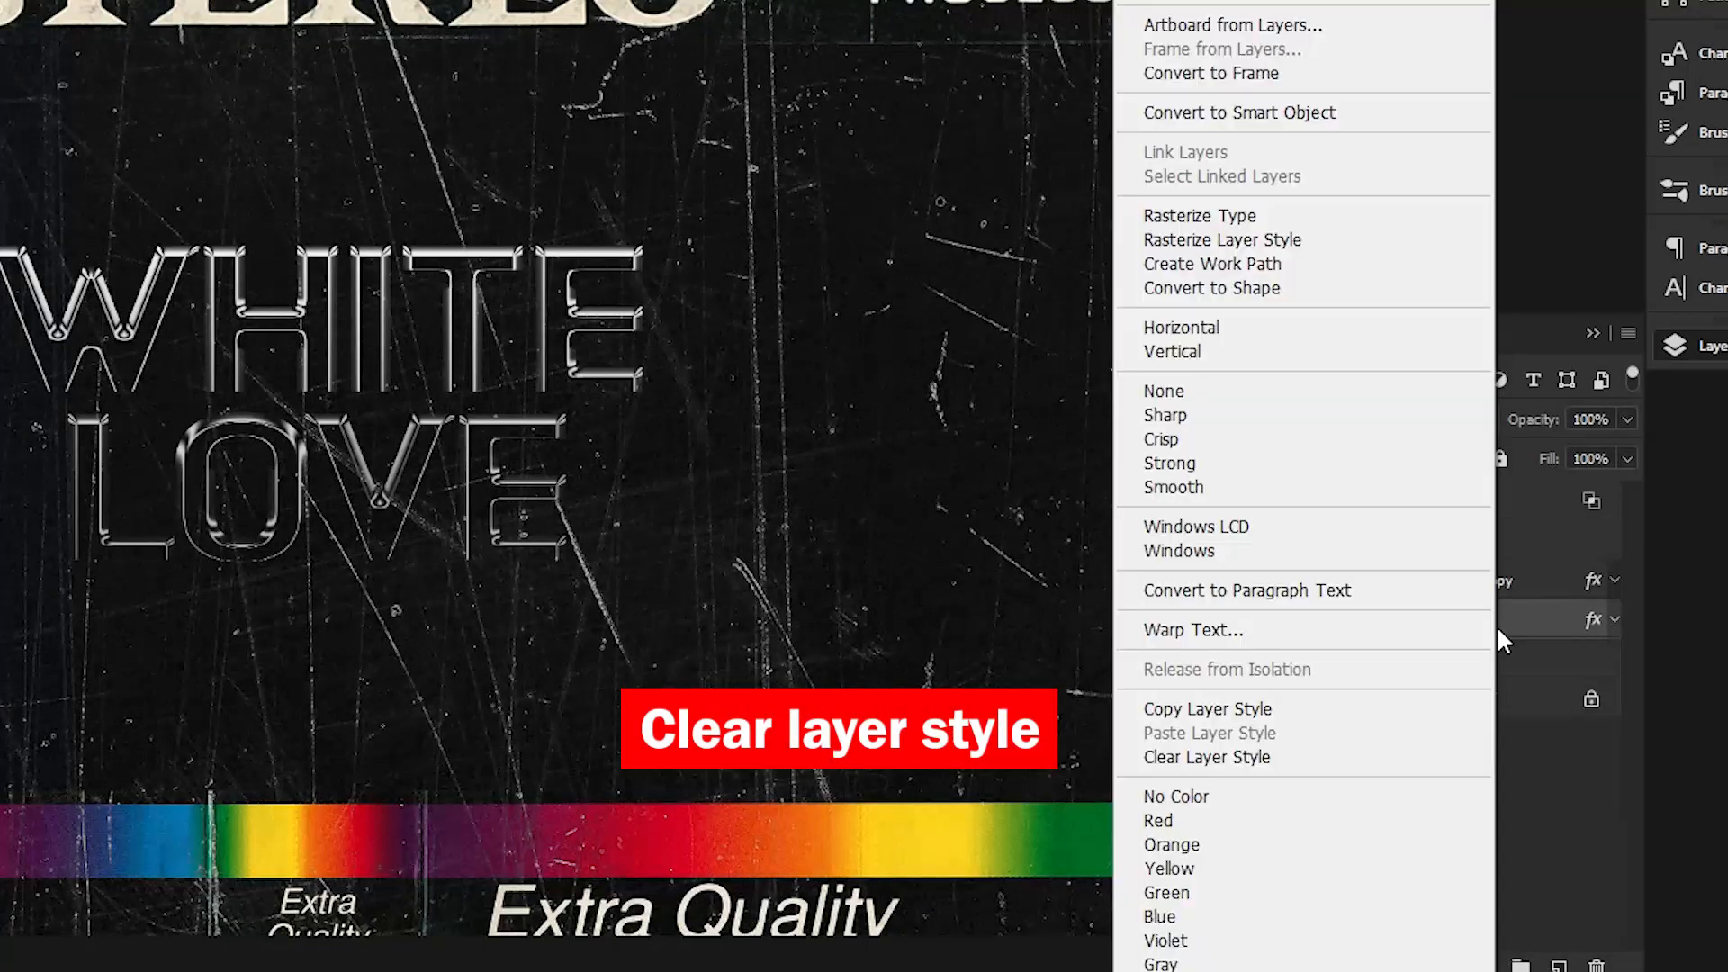
{"action": "left_click", "coordinate": [1285, 758]}
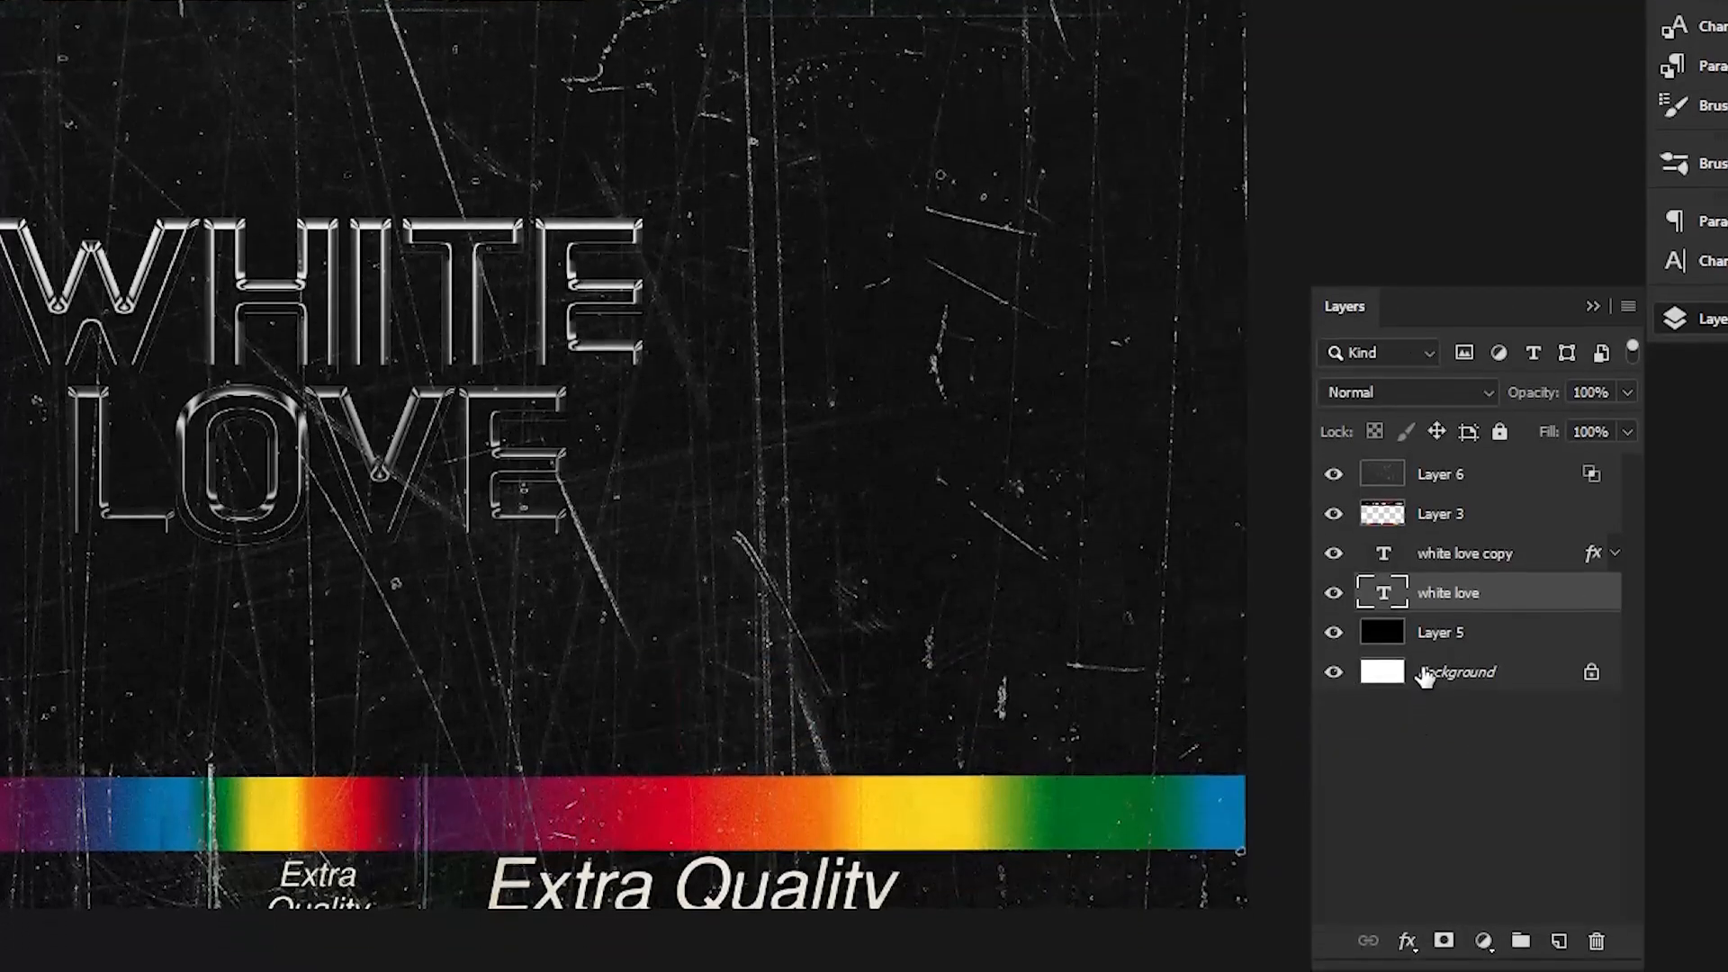
Add a Gradient Map adjustment layer directly above the white love copy layer
{"action": "left_click", "coordinate": [1464, 571]}
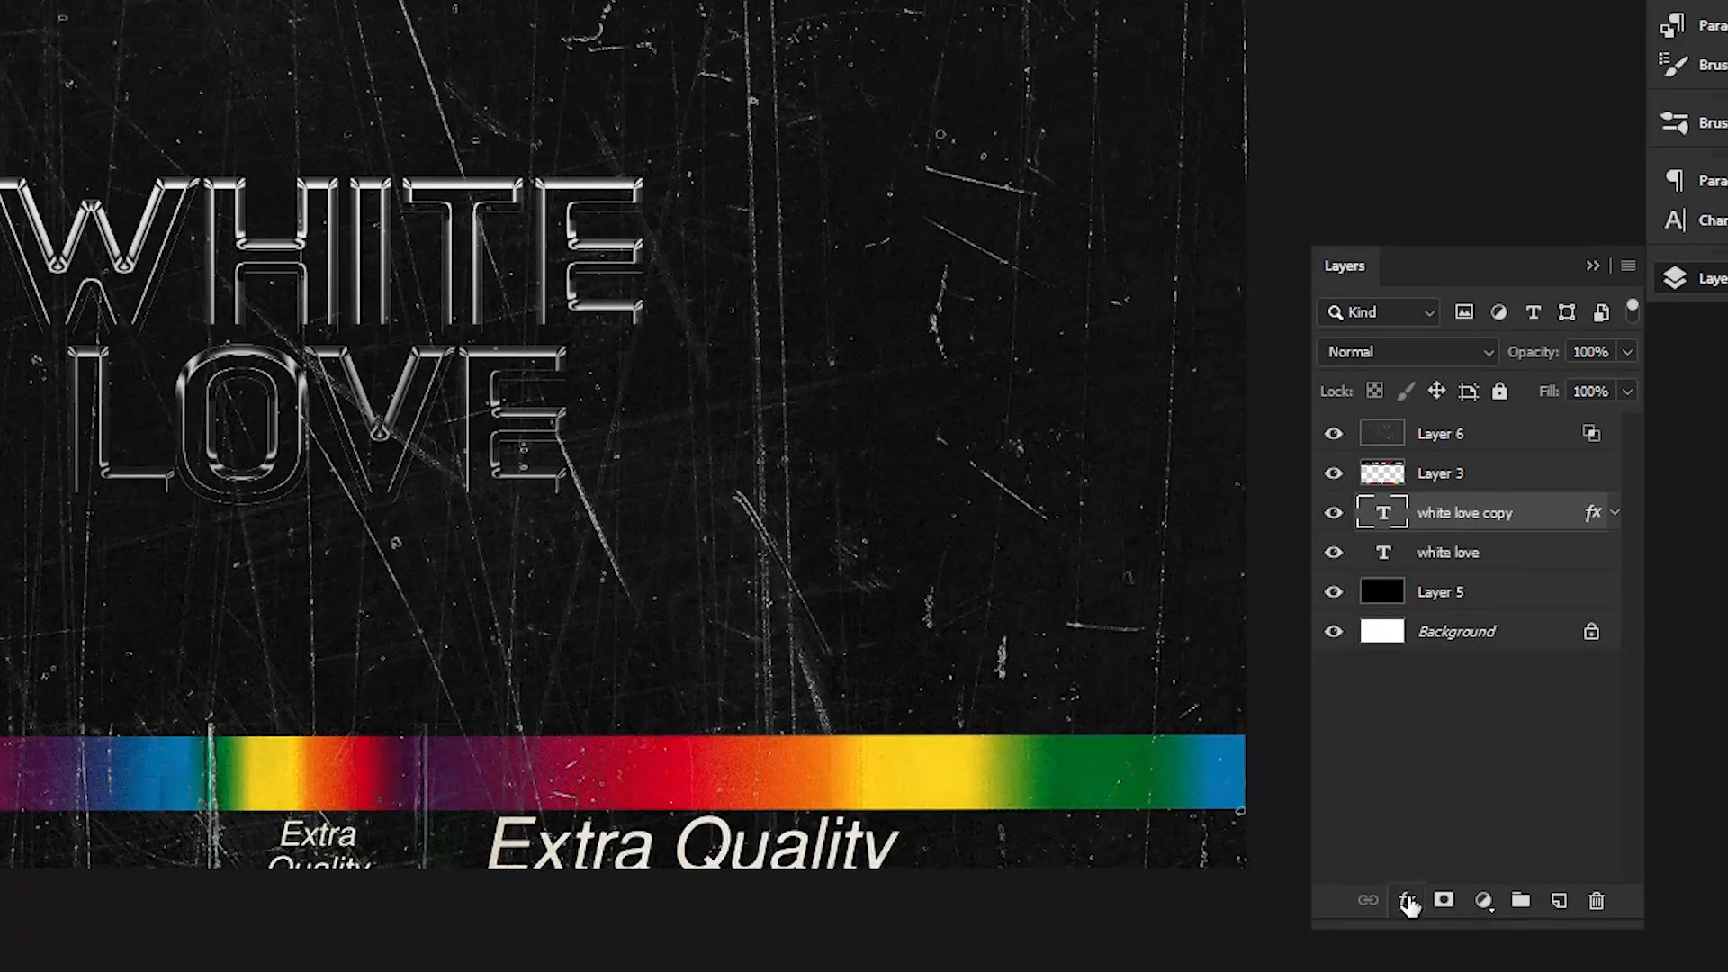
{"action": "left_click", "coordinate": [1483, 898]}
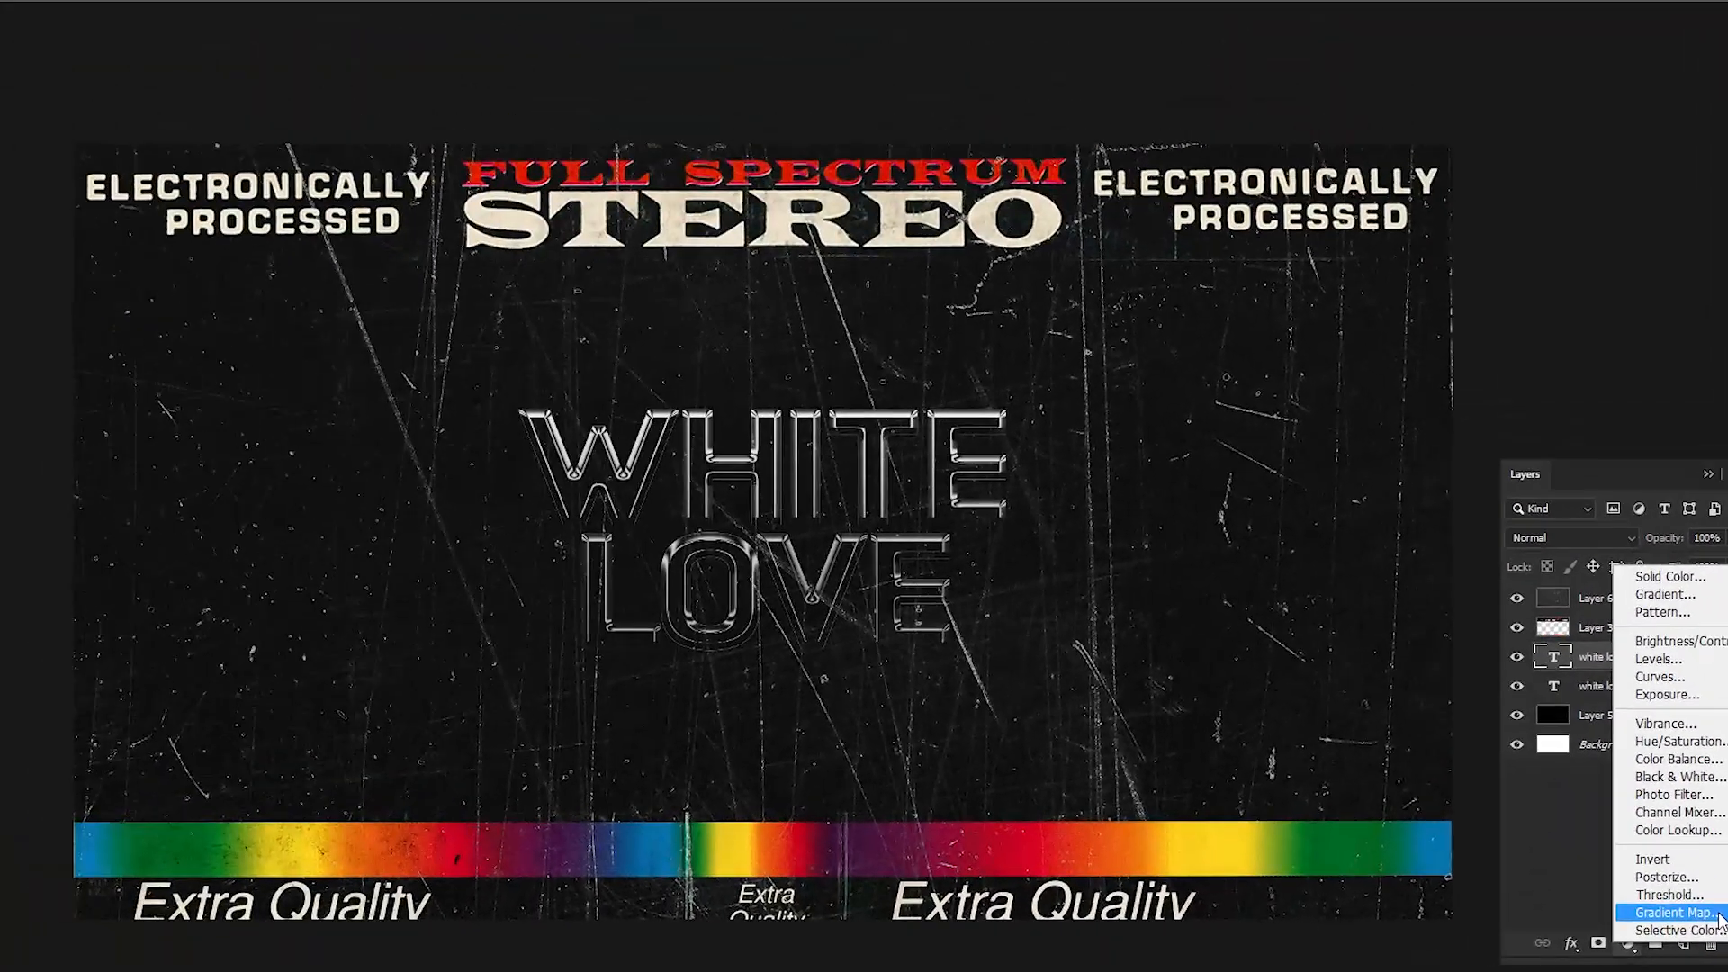
{"action": "left_click", "coordinate": [1715, 914]}
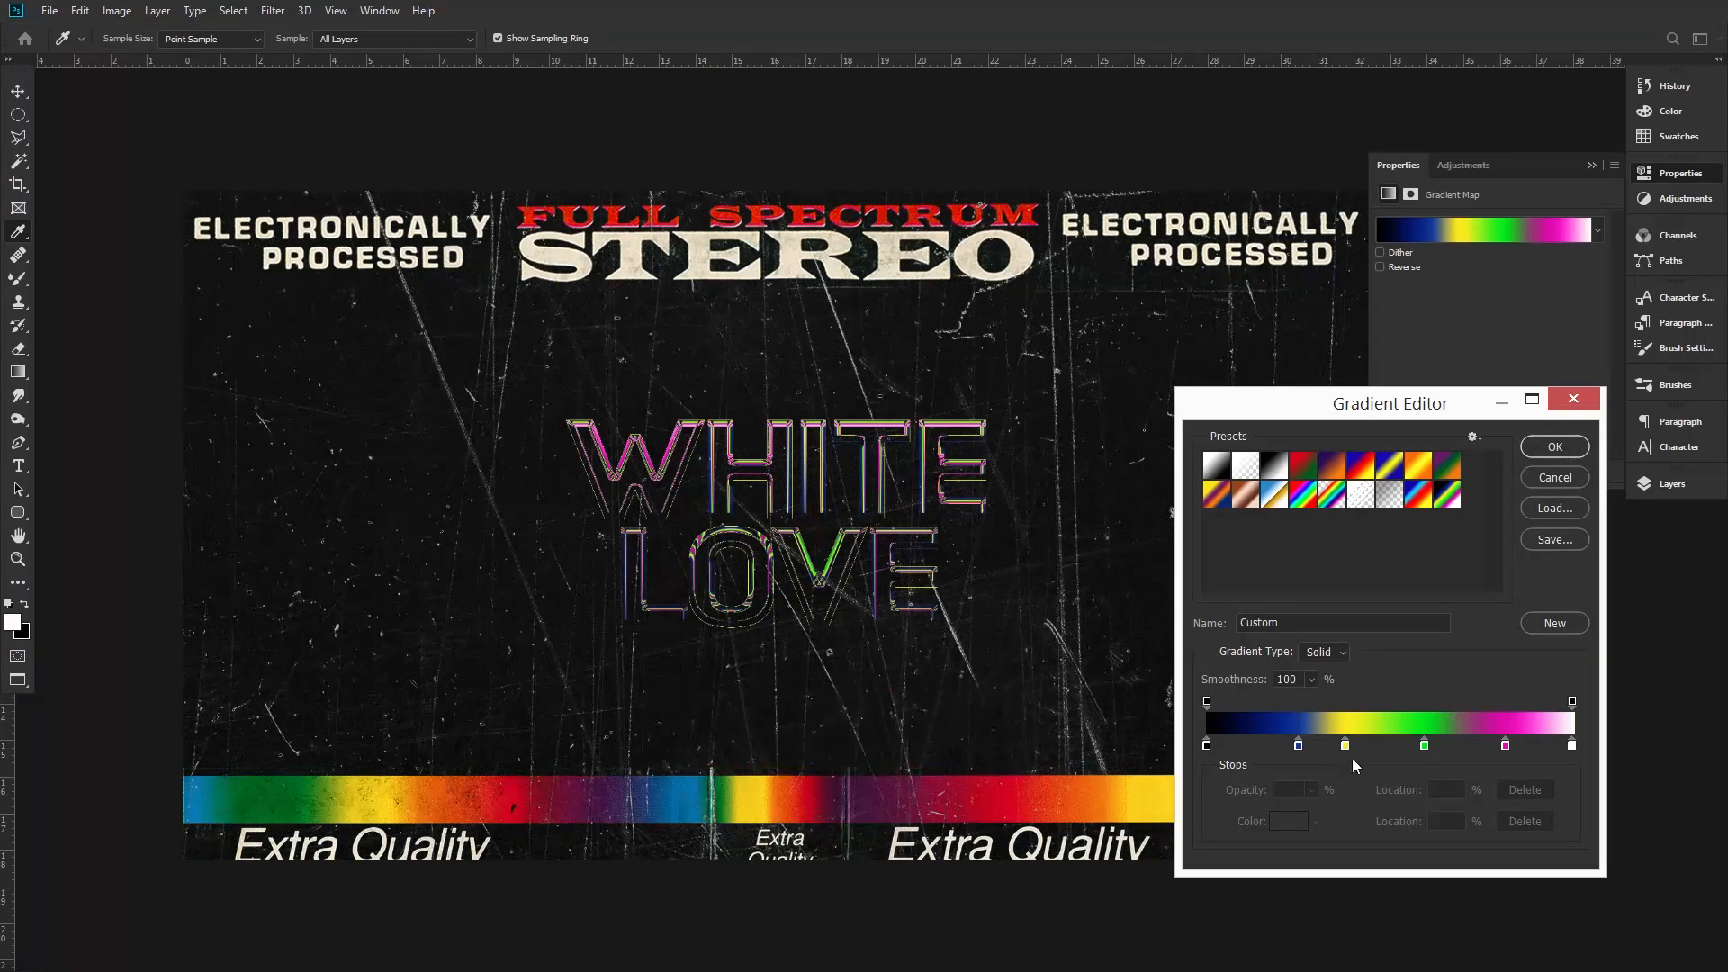
Move the gradient map's yellow stop closer to the green, the green stop to 55% and the blue stop to 29%
{"action": "left_click_drag", "start_coordinate": [1344, 745], "coordinate": [1407, 747]}
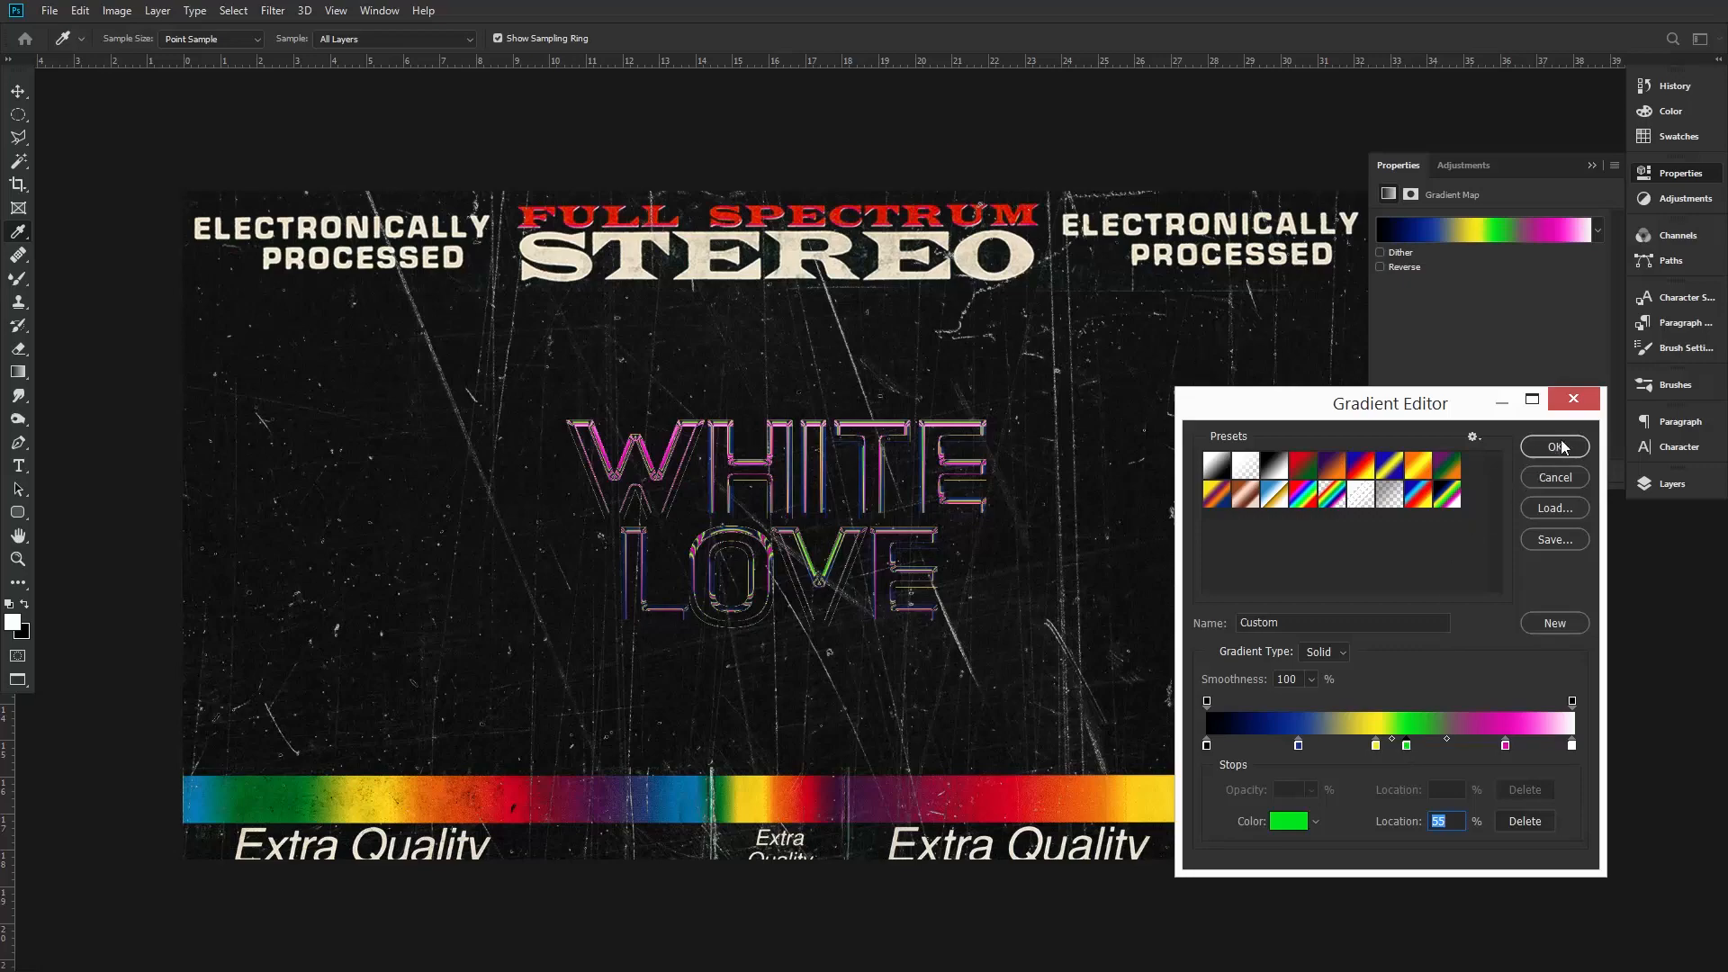
{"action": "left_click_drag", "start_coordinate": [1300, 747], "coordinate": [1315, 748]}
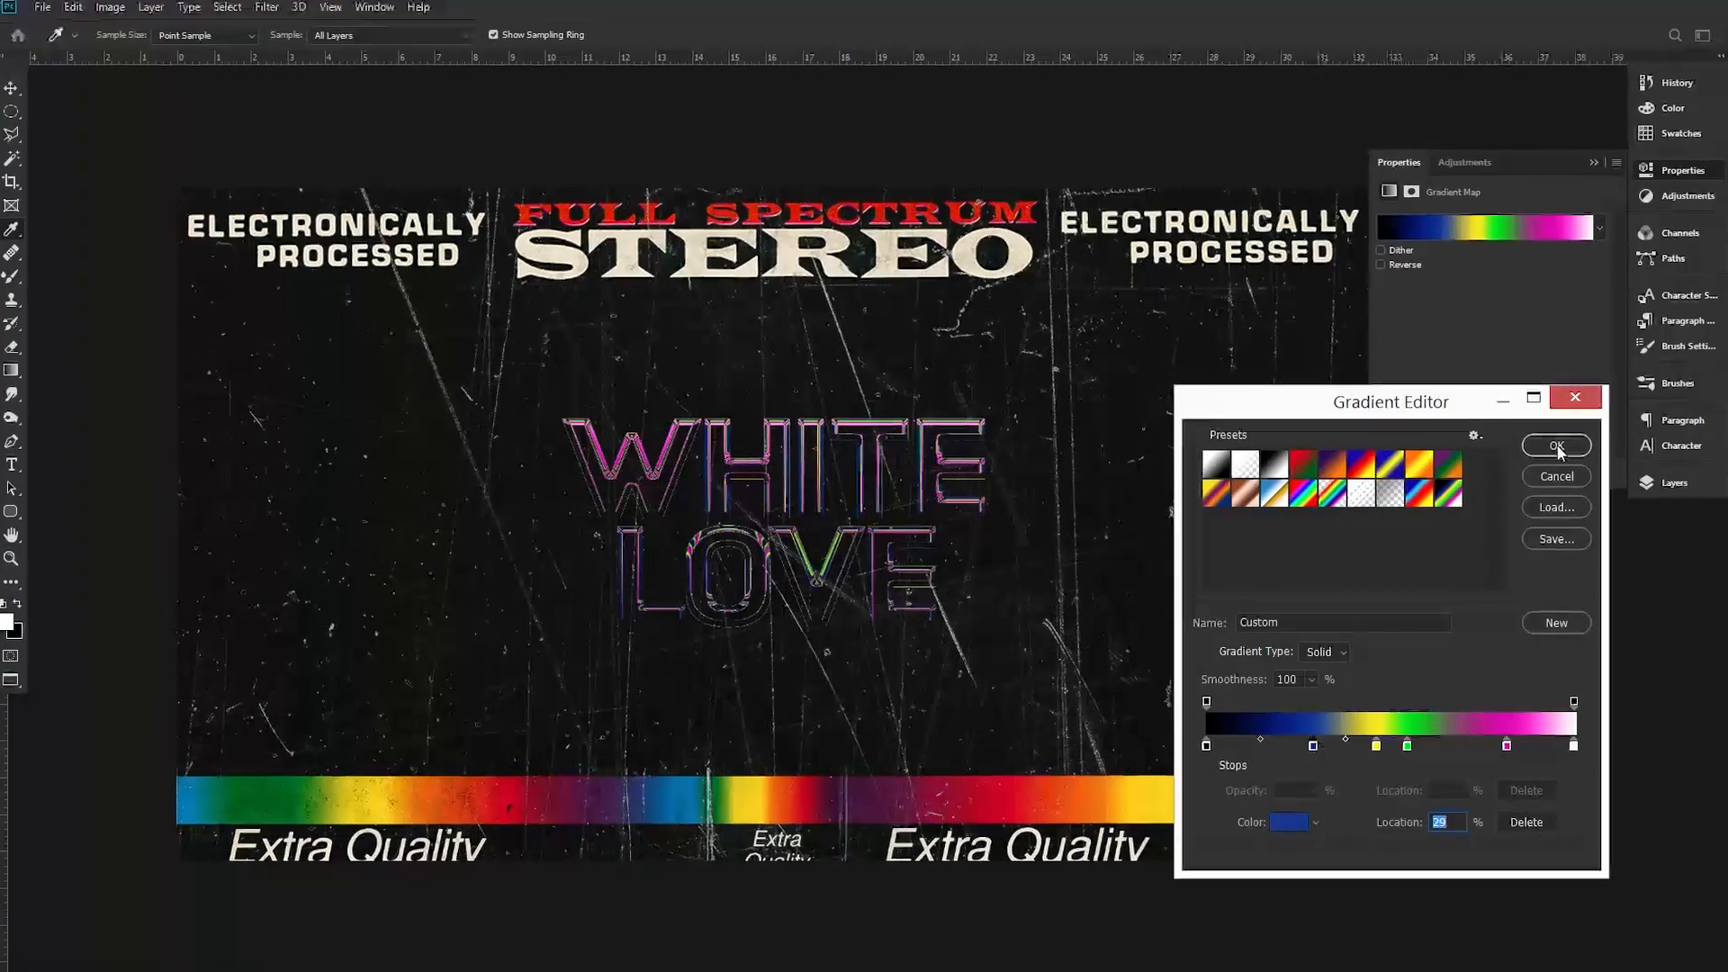
{"action": "left_click", "coordinate": [1555, 447]}
Convert the gradient map and both white love text layers into one smart object, discarding the Motion Blur trial
{"action": "left_click", "coordinate": [1671, 484]}
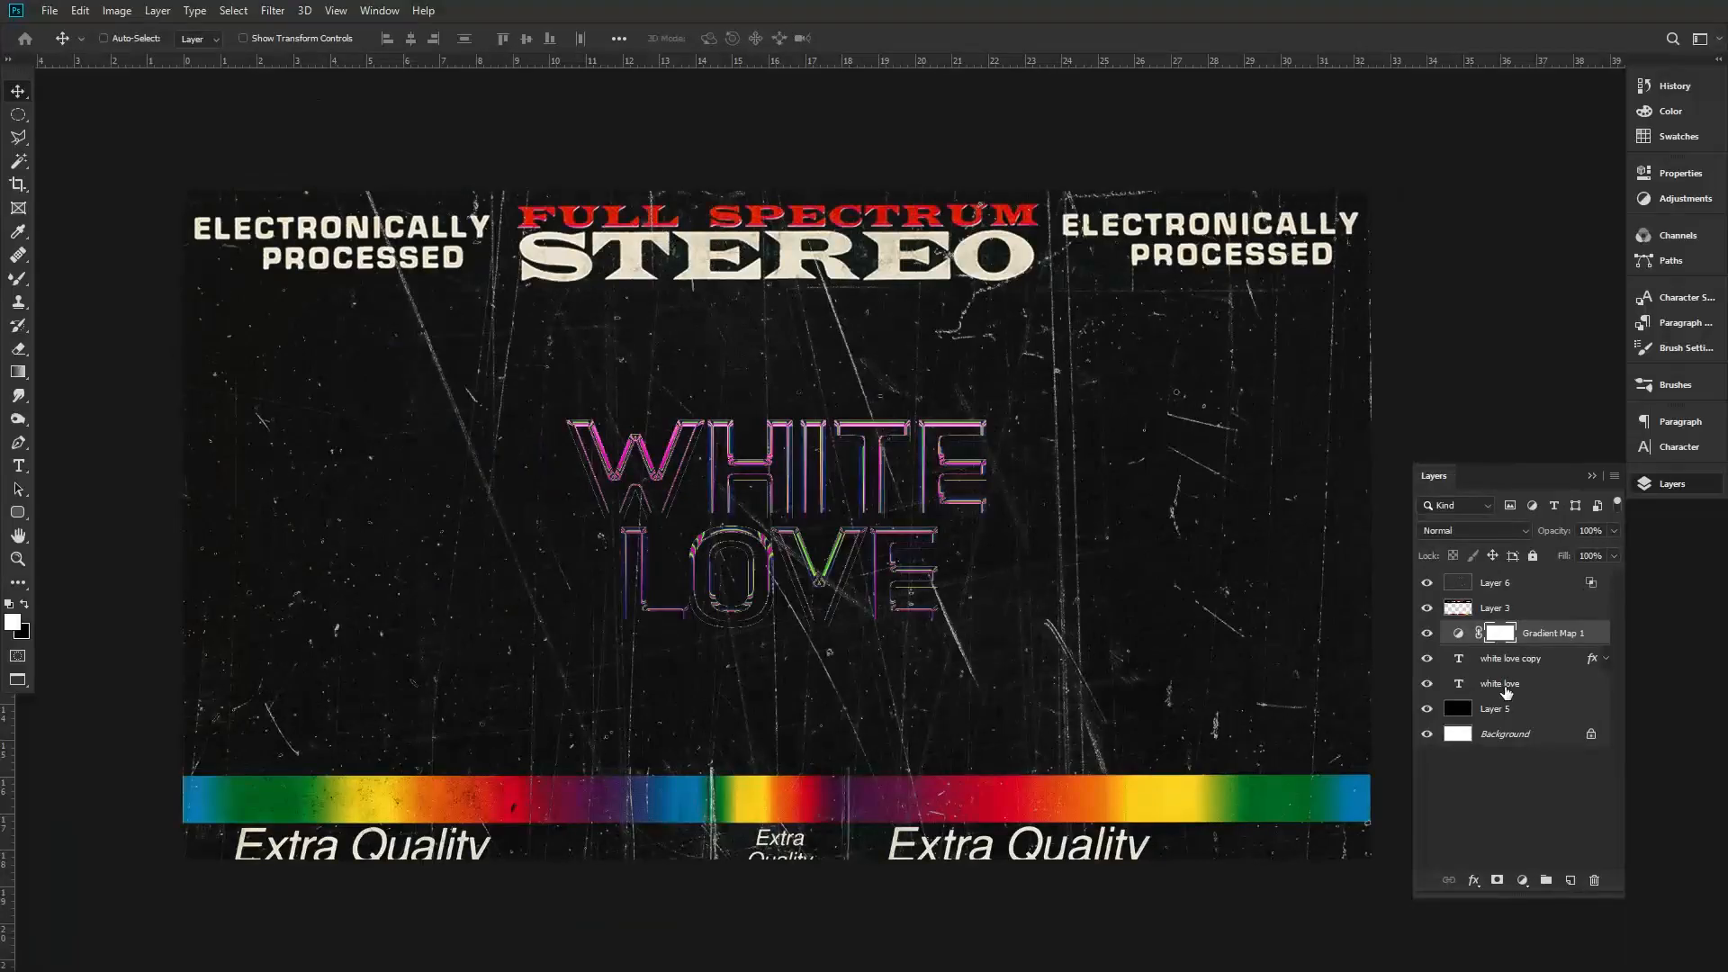
{"action": "right_click", "coordinate": [1508, 690]}
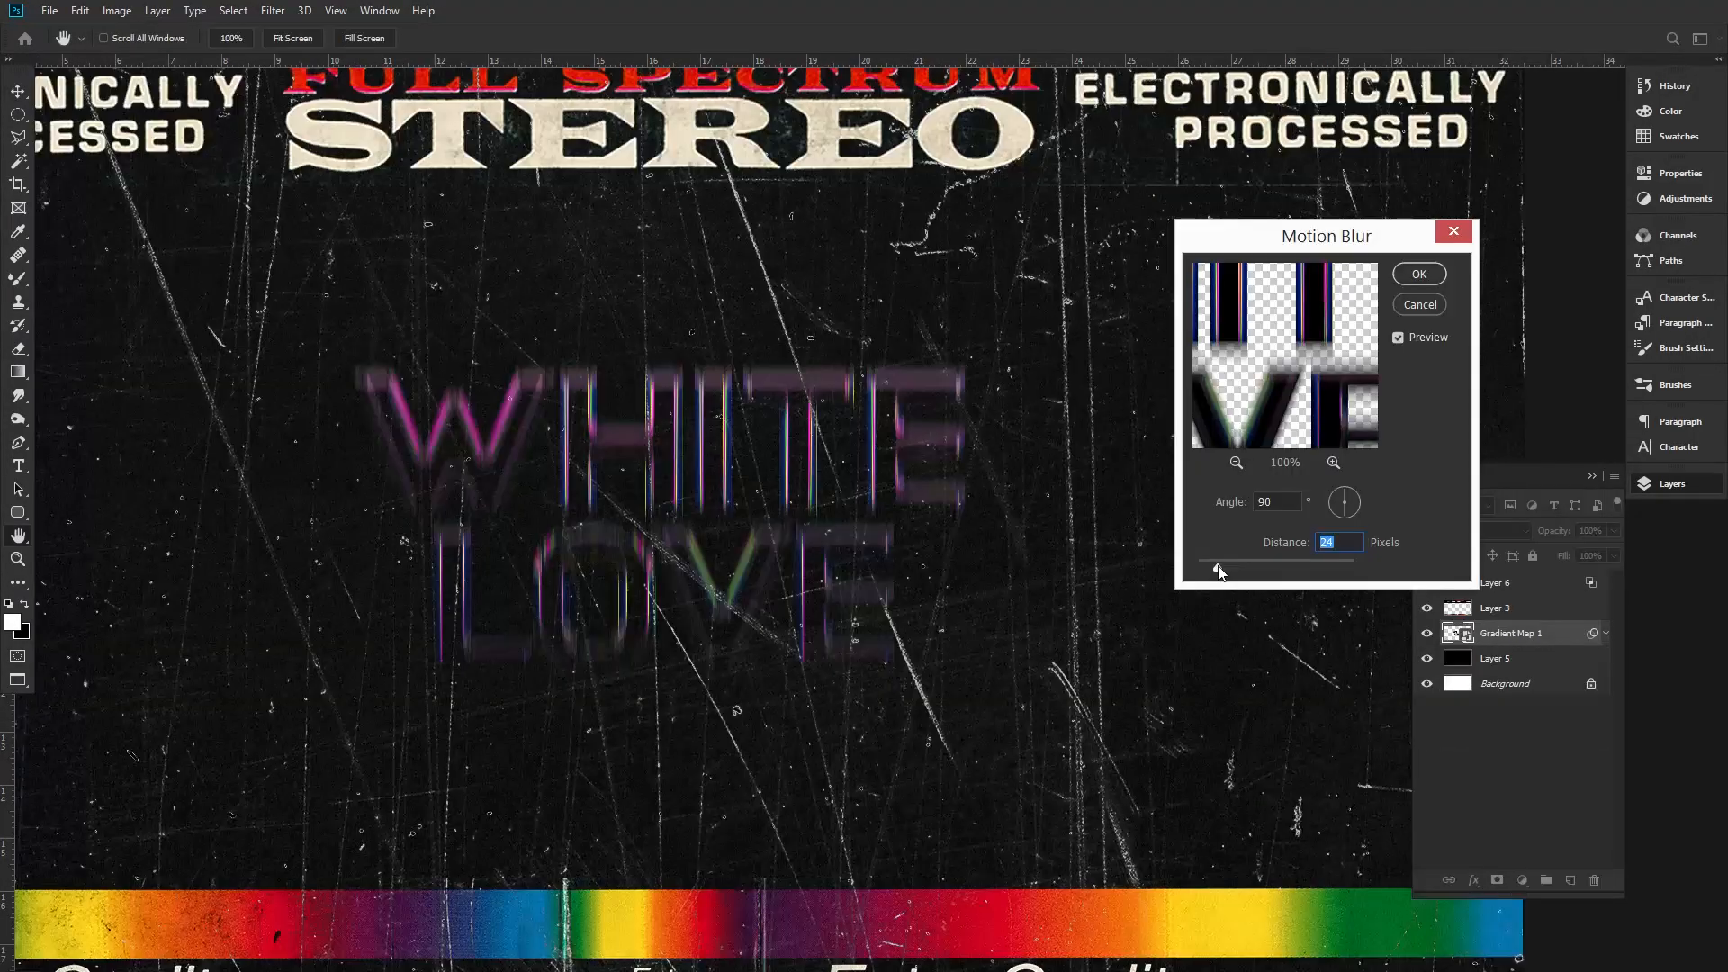
{"action": "left_click", "coordinate": [1409, 305]}
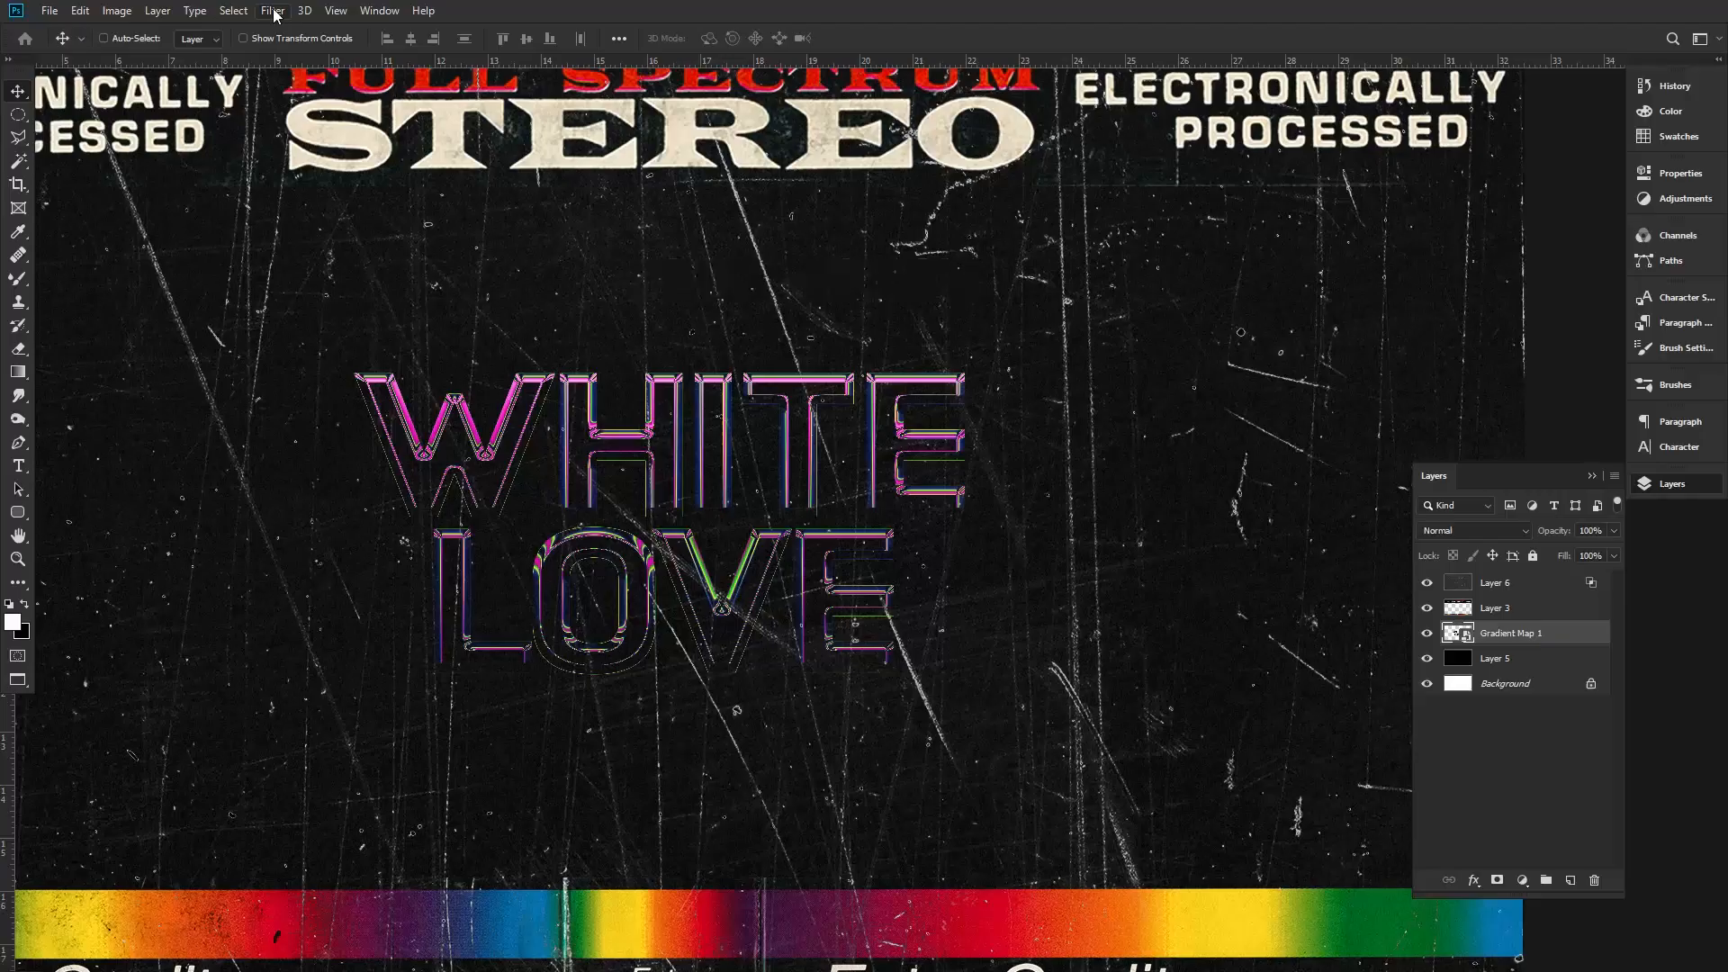
Distort the WHITE LOVE smart object with Liquify, stretching the letter strokes upward and downward into long drips
{"action": "left_click", "coordinate": [212, 10]}
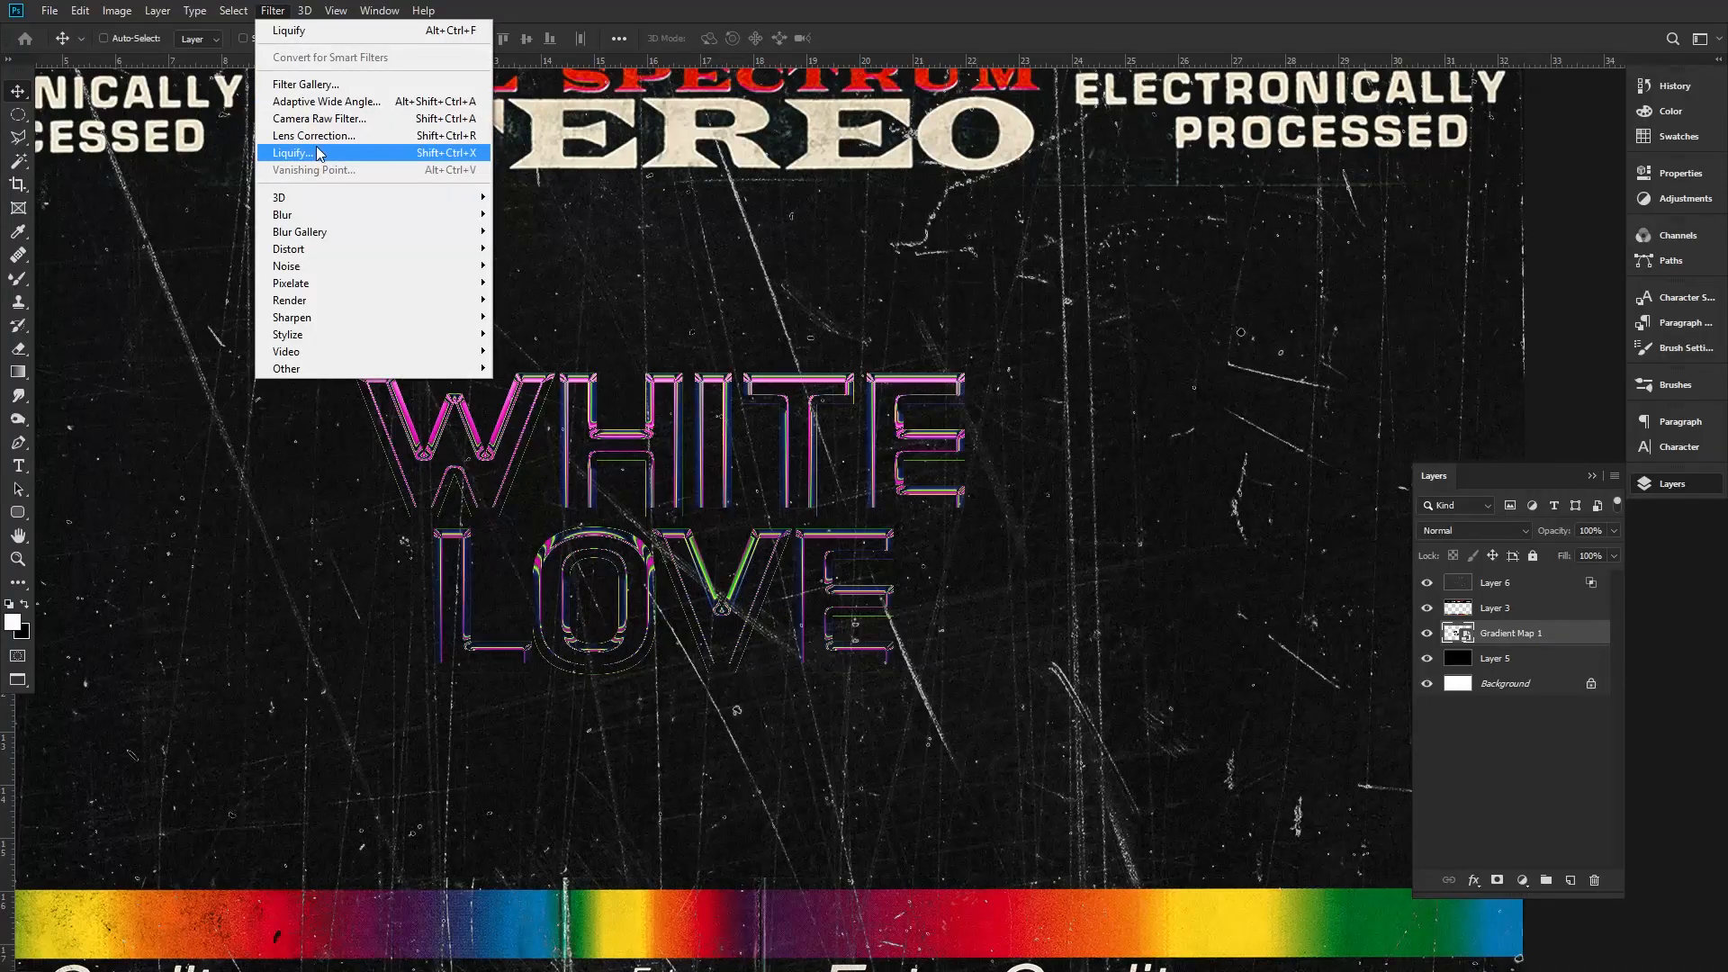
{"action": "left_click", "coordinate": [316, 153]}
{"action": "mouse_move", "coordinate": [481, 387]}
{"action": "left_mouse_down"}
{"action": "mouse_move", "coordinate": [435, 261]}
{"action": "mouse_move", "coordinate": [552, 281]}
{"action": "mouse_move", "coordinate": [548, 143]}
{"action": "mouse_move", "coordinate": [694, 278]}
{"action": "mouse_move", "coordinate": [1027, 196]}
{"action": "mouse_move", "coordinate": [776, 270]}
{"action": "mouse_move", "coordinate": [950, 295]}
{"action": "mouse_move", "coordinate": [635, 294]}
{"action": "mouse_move", "coordinate": [540, 116]}
{"action": "mouse_move", "coordinate": [432, 232]}
{"action": "mouse_move", "coordinate": [548, 47]}
{"action": "mouse_move", "coordinate": [663, 163]}
{"action": "mouse_move", "coordinate": [797, 49]}
{"action": "mouse_move", "coordinate": [756, 171]}
{"action": "mouse_move", "coordinate": [936, 288]}
{"action": "mouse_move", "coordinate": [969, 417]}
{"action": "mouse_move", "coordinate": [877, 396]}
{"action": "mouse_move", "coordinate": [880, 586]}
{"action": "mouse_move", "coordinate": [961, 664]}
{"action": "mouse_move", "coordinate": [540, 610]}
{"action": "mouse_move", "coordinate": [528, 579]}
{"action": "mouse_move", "coordinate": [617, 636]}
{"action": "mouse_move", "coordinate": [648, 894]}
{"action": "mouse_move", "coordinate": [616, 882]}
{"action": "mouse_move", "coordinate": [470, 694]}
{"action": "mouse_move", "coordinate": [502, 598]}
{"action": "mouse_move", "coordinate": [482, 694]}
{"action": "mouse_move", "coordinate": [734, 621]}
{"action": "mouse_move", "coordinate": [748, 900]}
{"action": "left_mouse_up"}
{"action": "left_click_drag", "start_coordinate": [794, 600], "coordinate": [792, 662]}
{"action": "left_click_drag", "start_coordinate": [828, 578], "coordinate": [788, 863]}
{"action": "left_click", "coordinate": [1581, 885]}
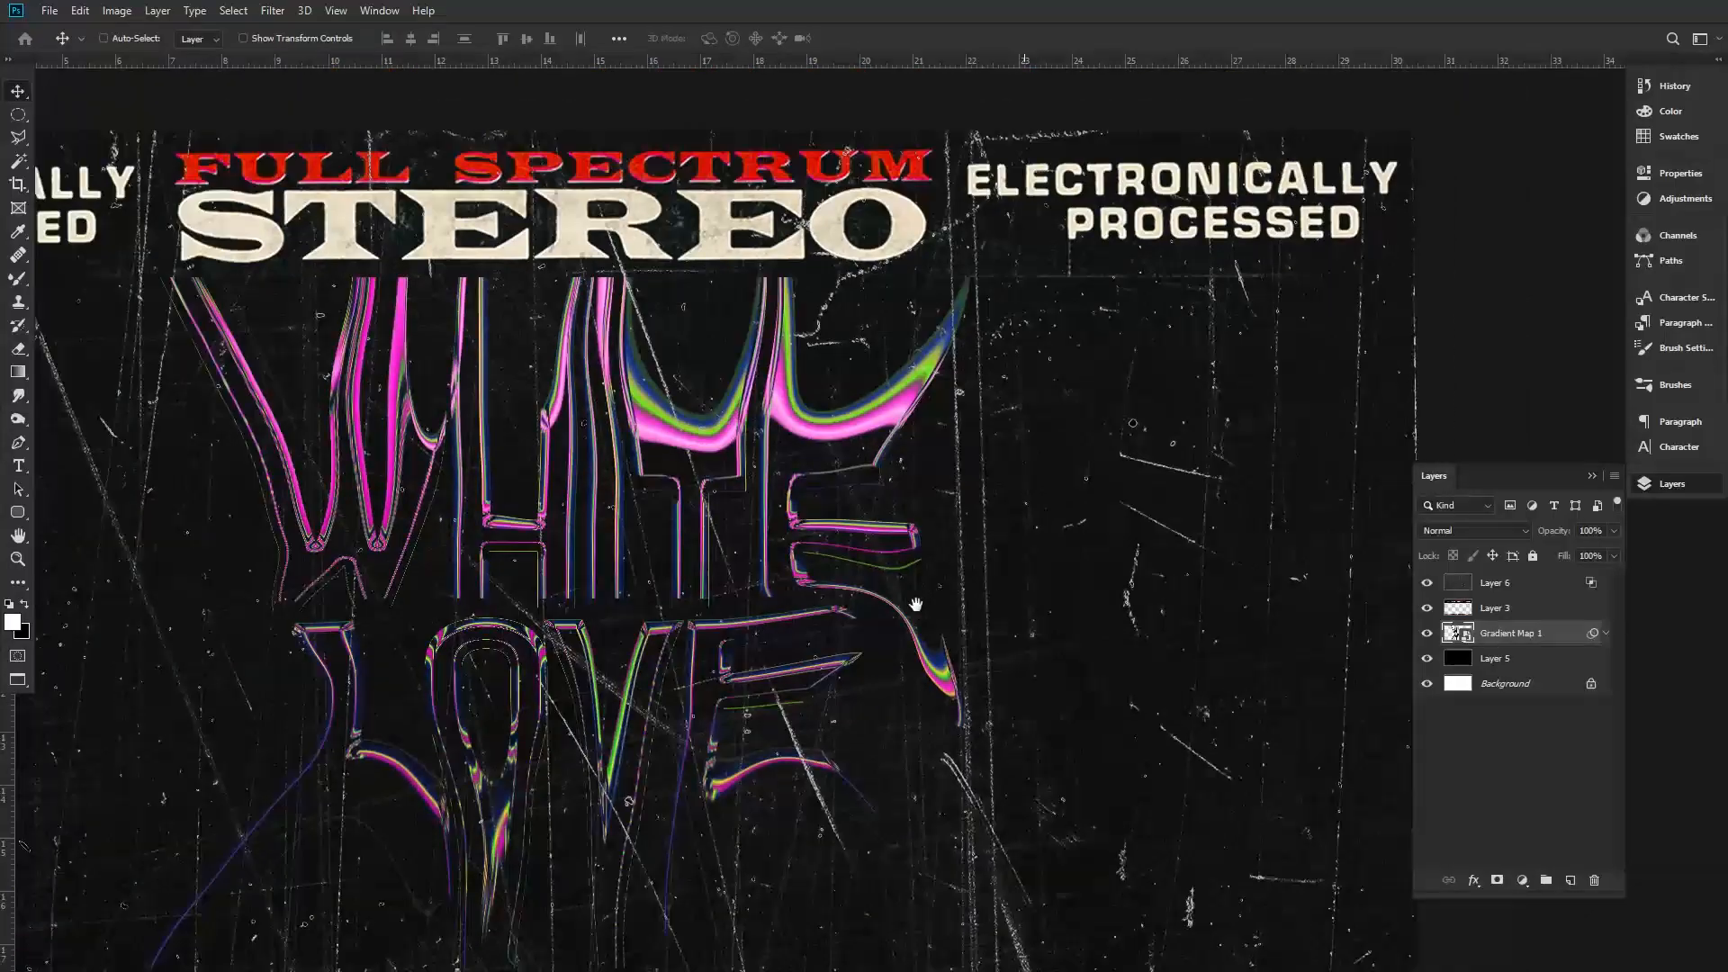
Add Bevel & Emboss to the liquified Gradient Map 1 smart object with the Emboss style and a size of 27 px
{"action": "left_click_drag", "start_coordinate": [915, 605], "coordinate": [1027, 571]}
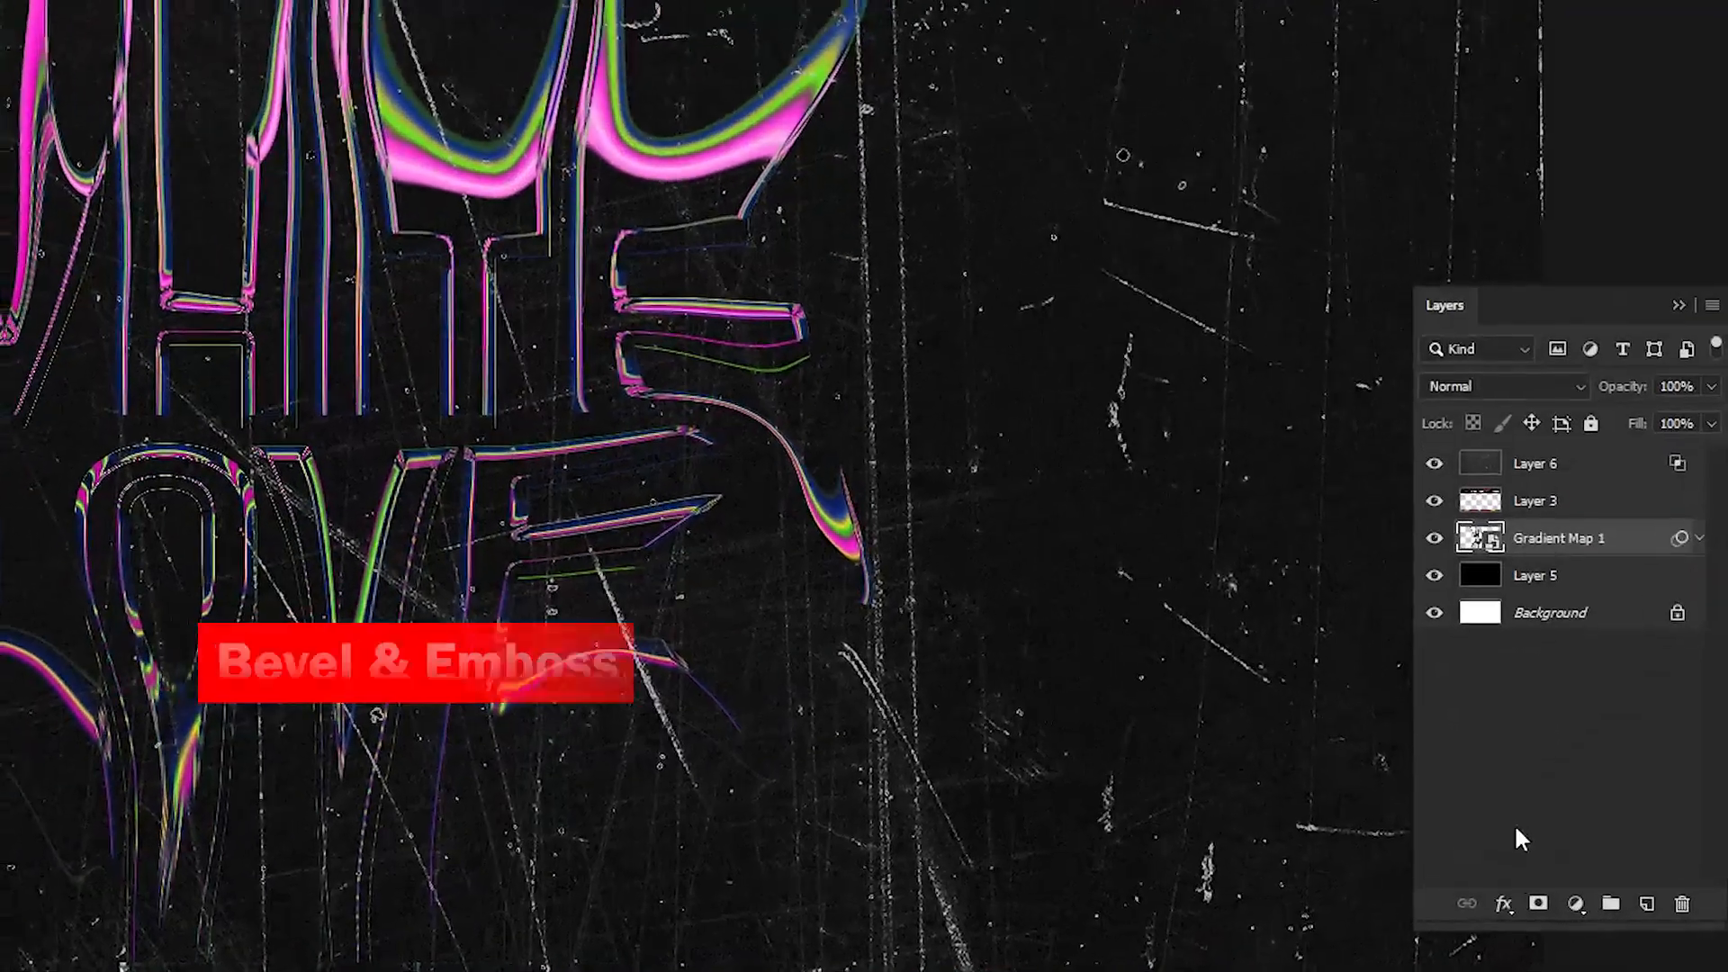
{"action": "left_click", "coordinate": [1474, 881]}
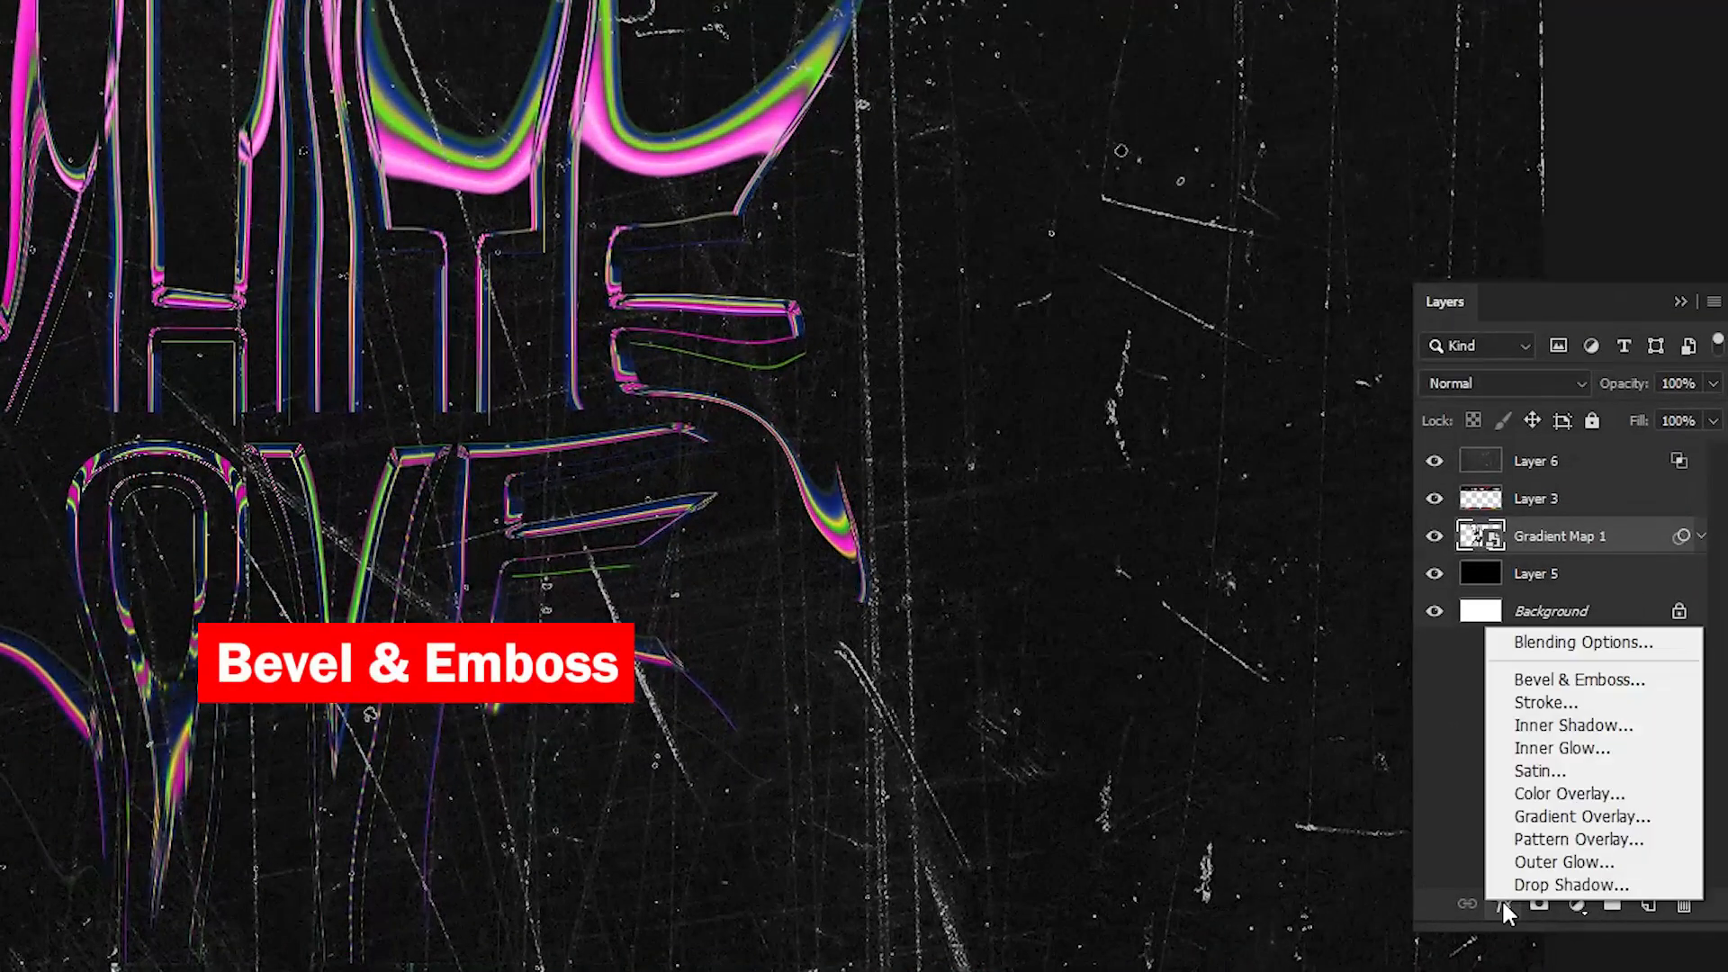
{"action": "left_click", "coordinate": [1580, 681]}
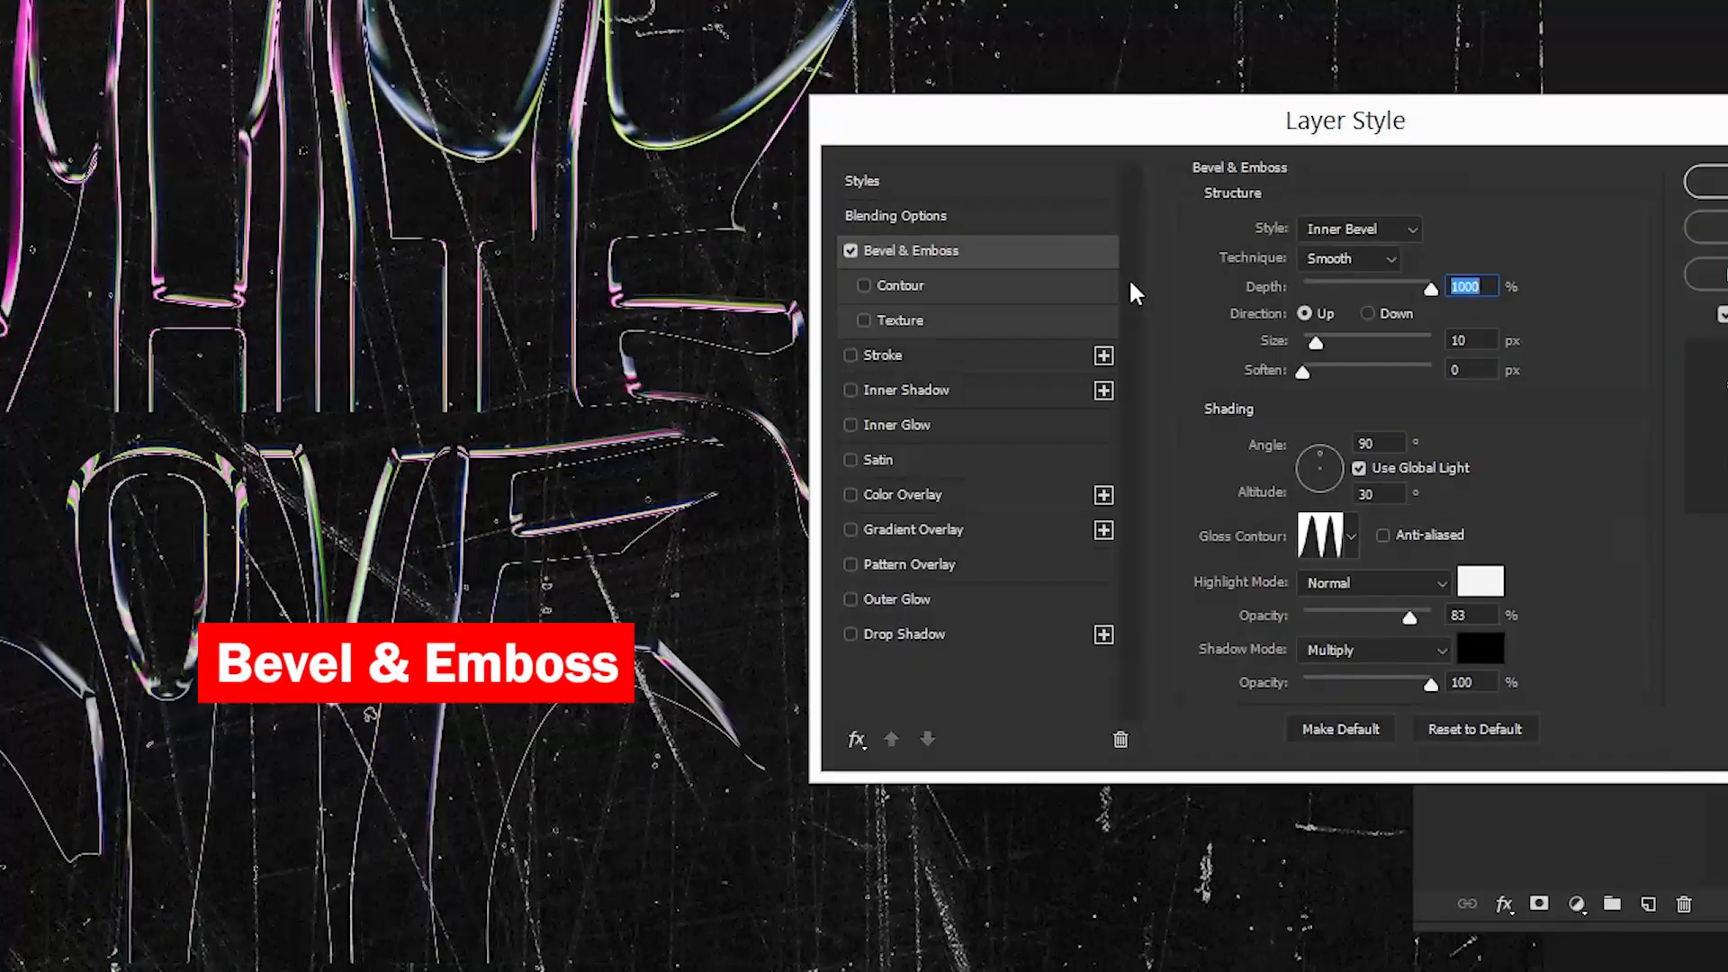
{"action": "left_click", "coordinate": [1404, 231]}
{"action": "left_click", "coordinate": [1363, 296]}
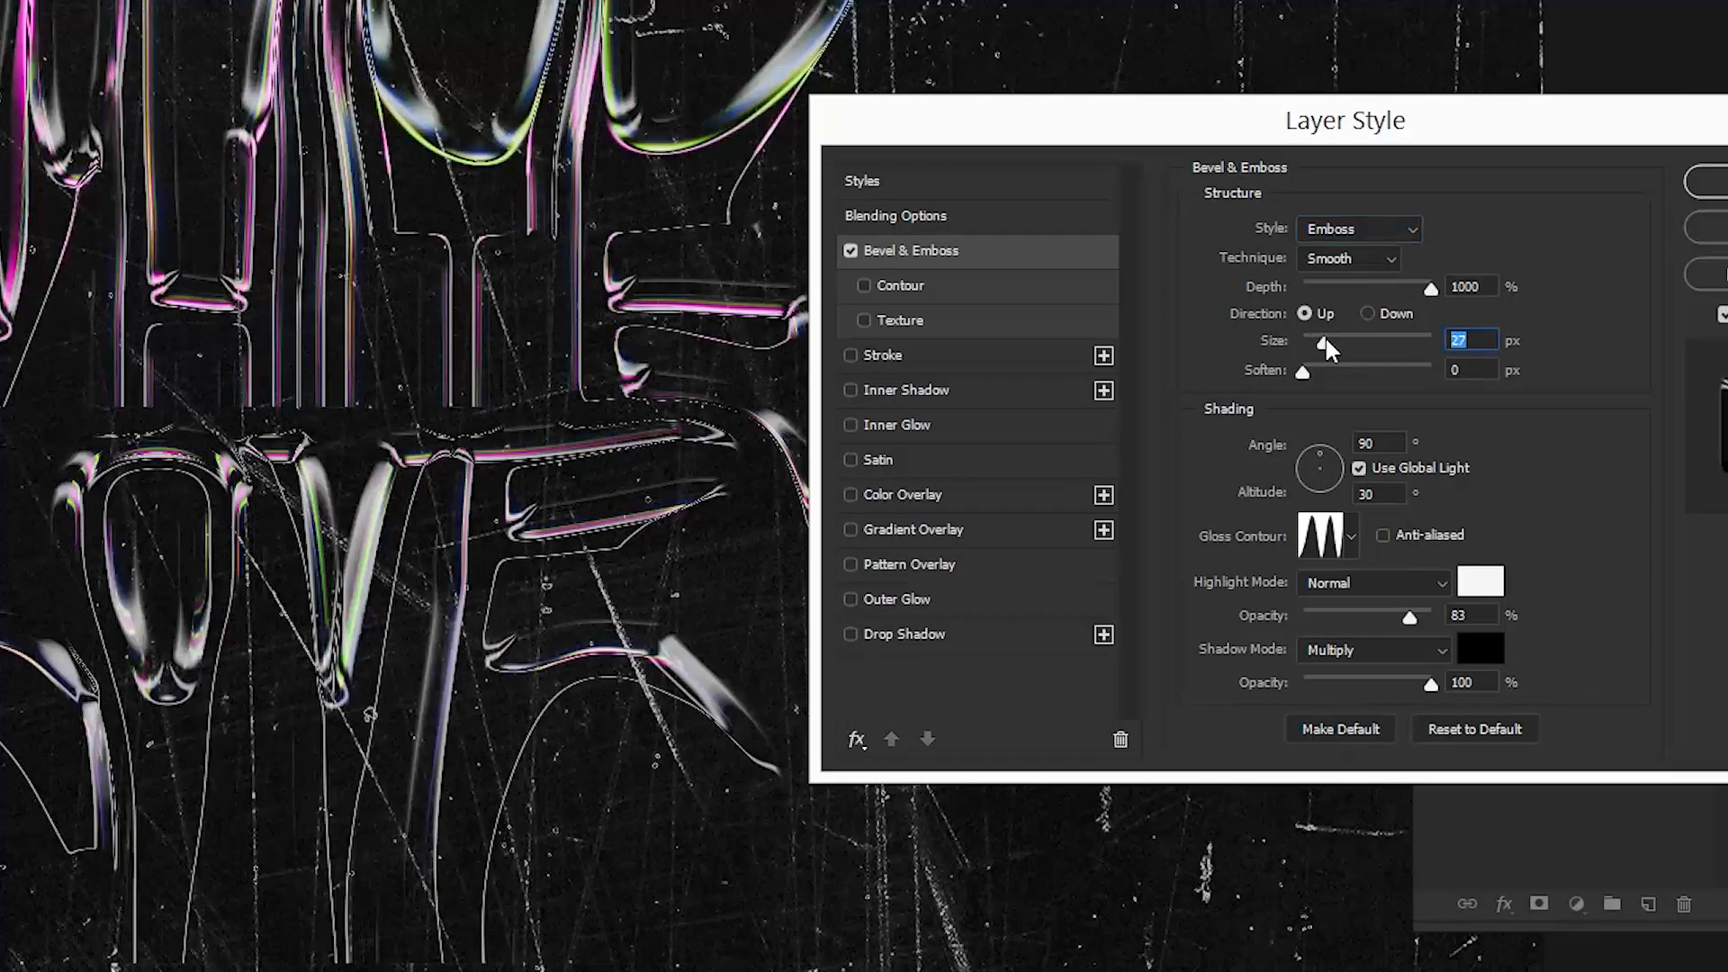
Try the inverted cone gloss contour on the emboss, and settle on the Ring preset
{"action": "left_click", "coordinate": [1350, 538]}
{"action": "left_click", "coordinate": [1274, 597]}
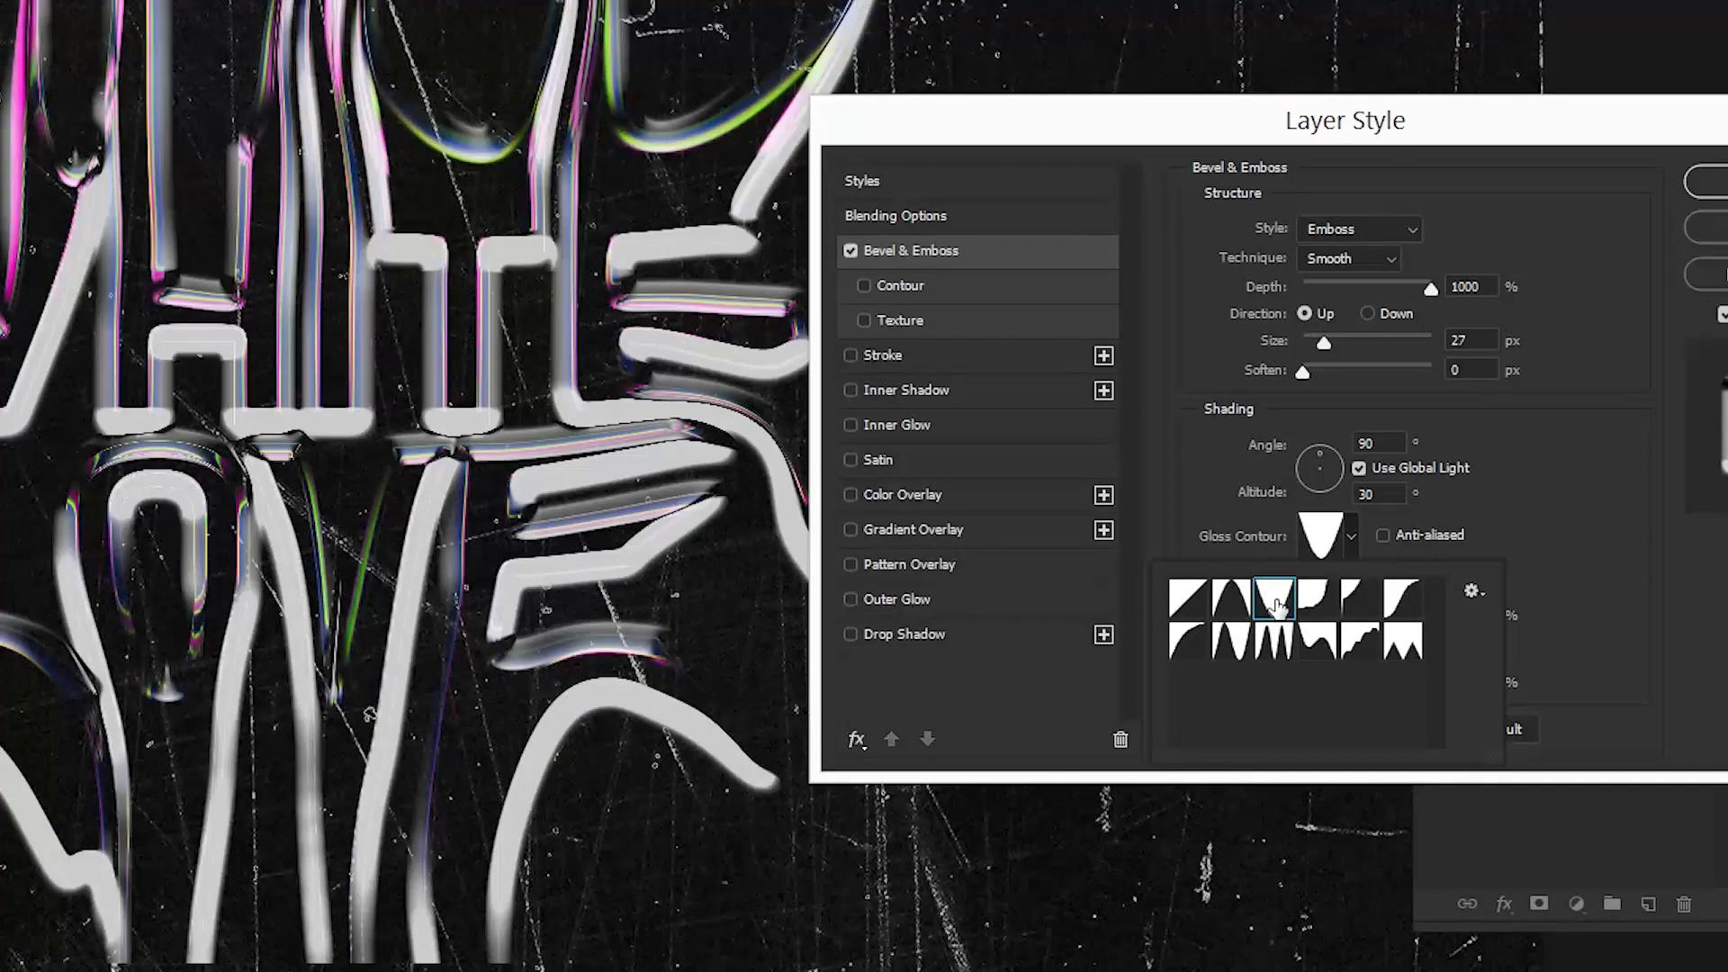
{"action": "left_click", "coordinate": [1232, 641]}
{"action": "left_click", "coordinate": [1607, 477]}
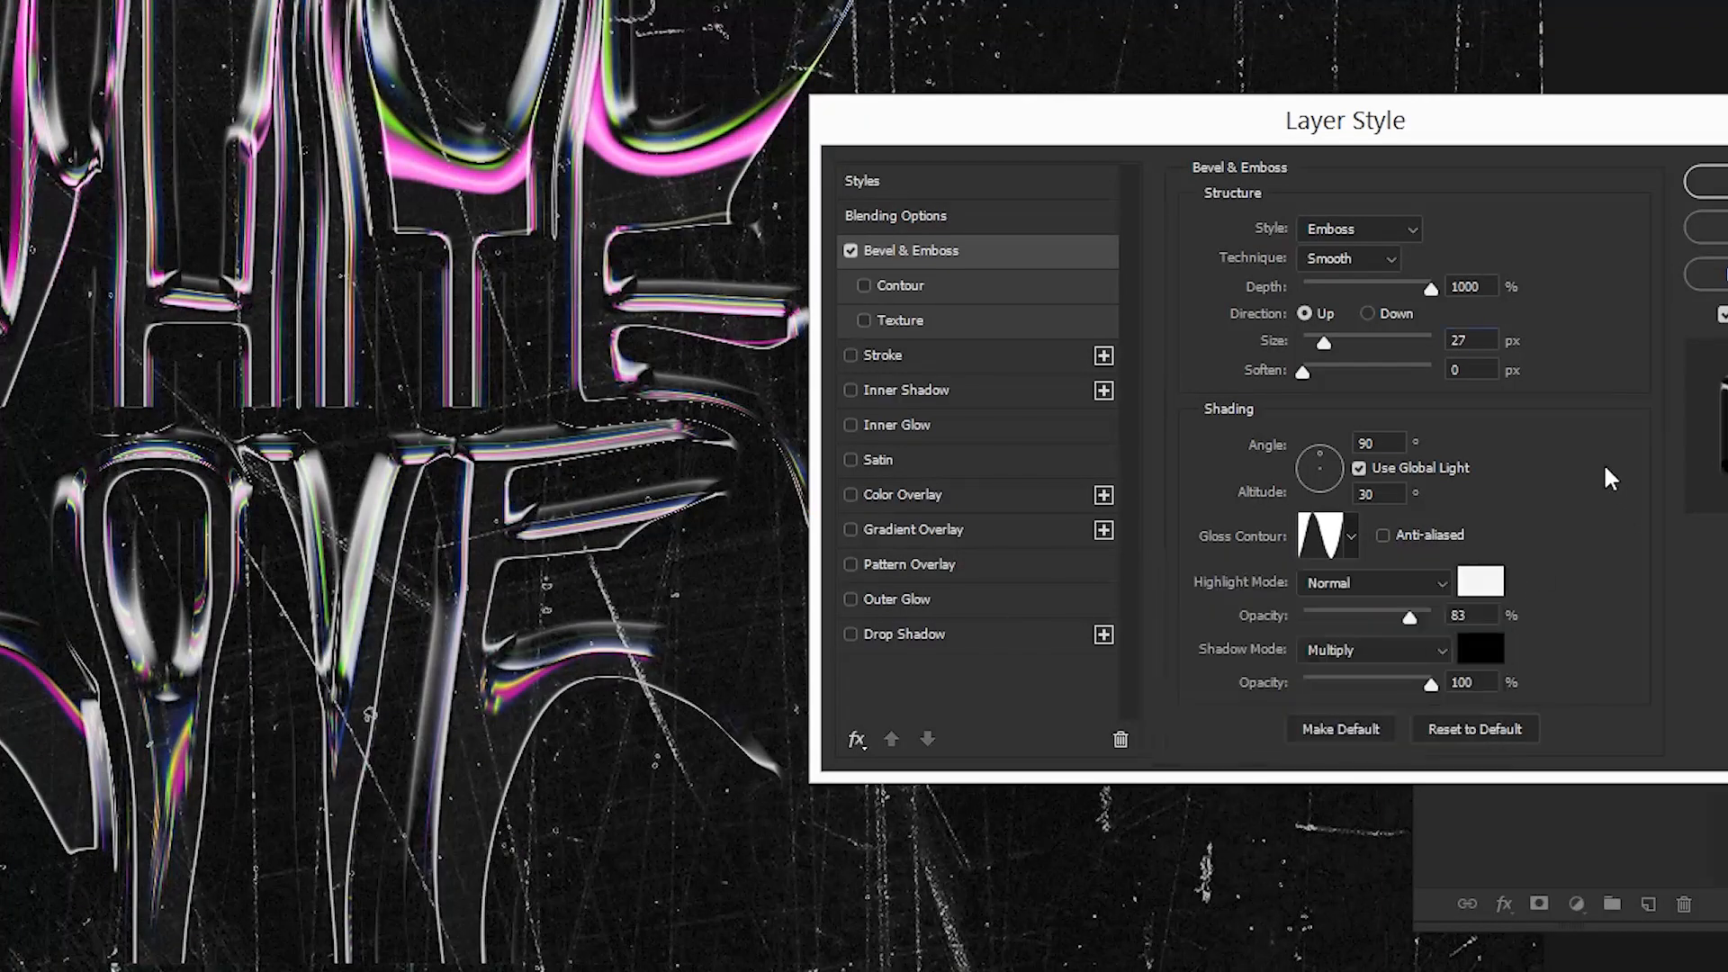
Set the emboss shadow opacity to 21% and the highlight opacity to 100%
{"action": "left_click_drag", "start_coordinate": [1413, 682], "coordinate": [1307, 684]}
{"action": "left_click", "coordinate": [1334, 684]}
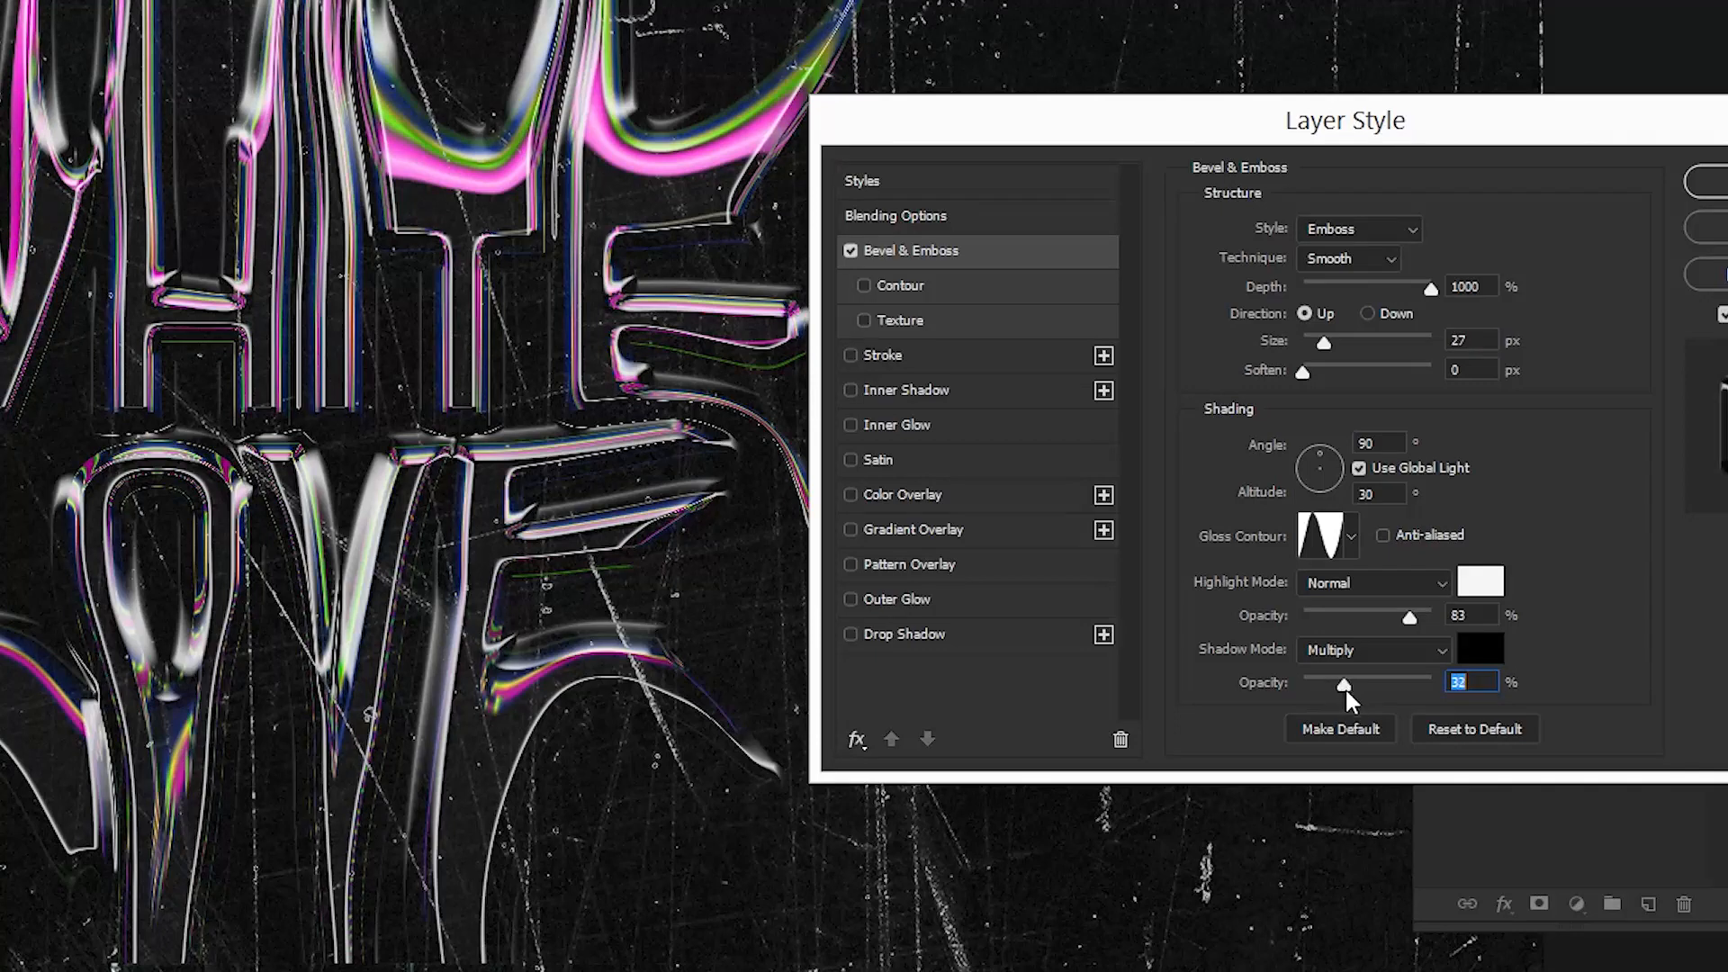
{"action": "left_click_drag", "start_coordinate": [1410, 616], "coordinate": [1520, 628]}
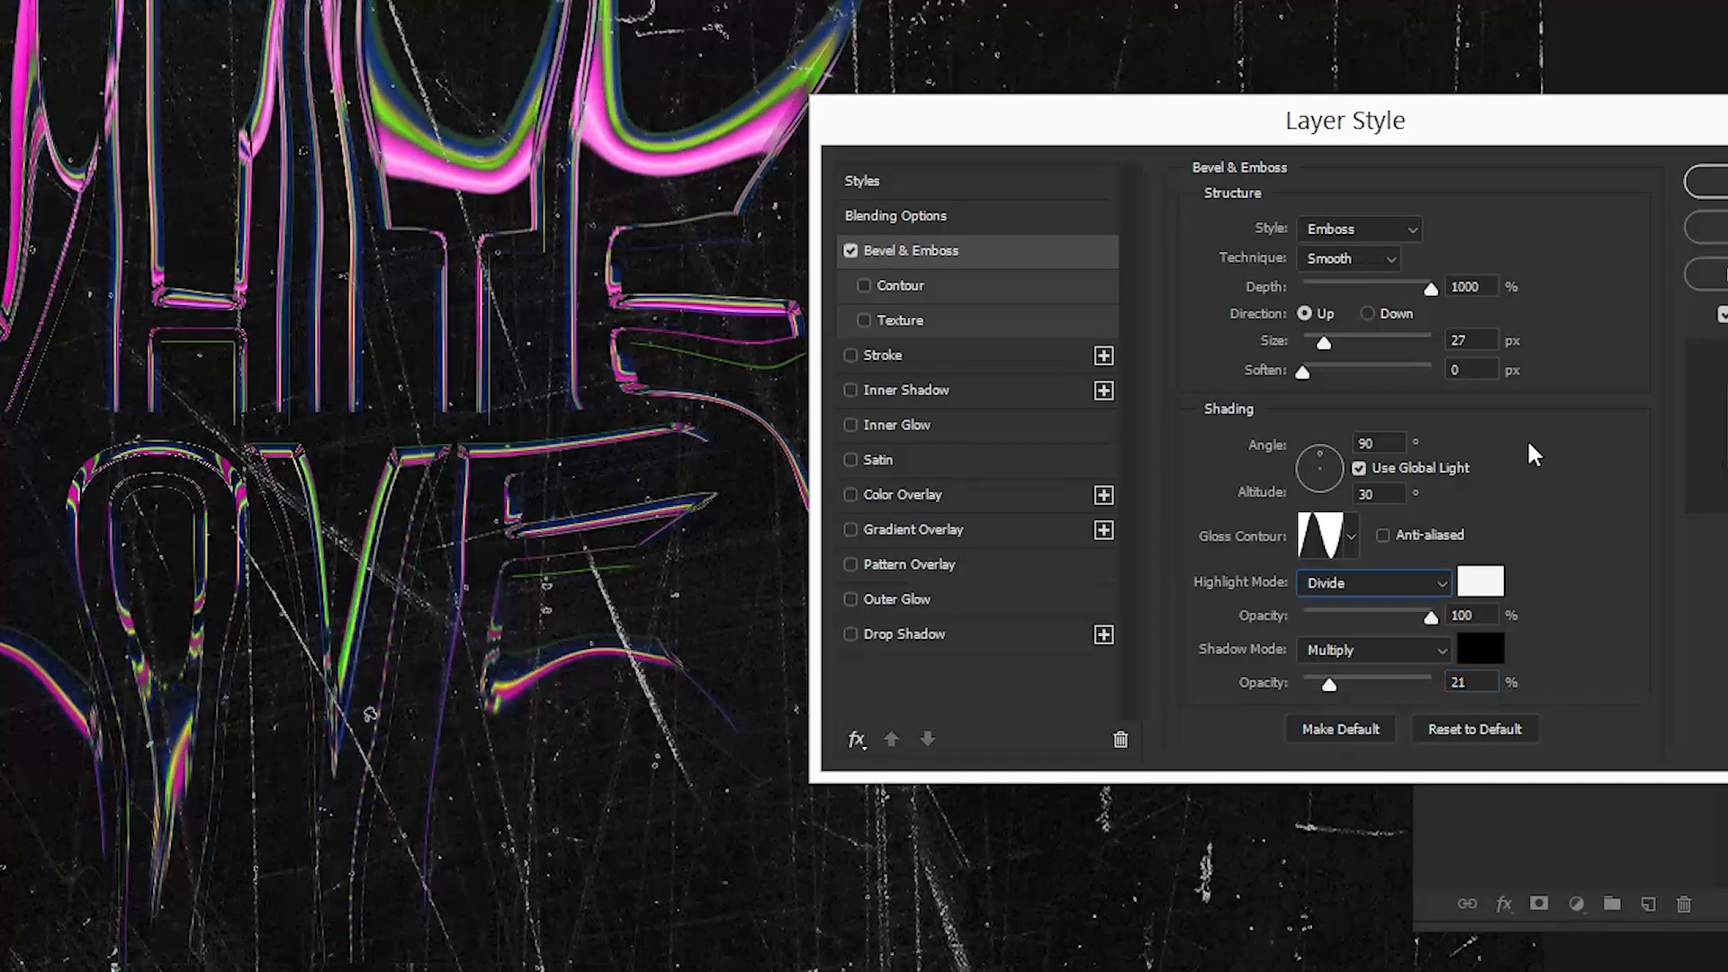
Try several other highlight blend modes on the emboss, including Hue, and settle on Lighten
{"action": "key", "text": "Down"}
{"action": "key", "text": "Down"}
{"action": "key", "text": "Down"}
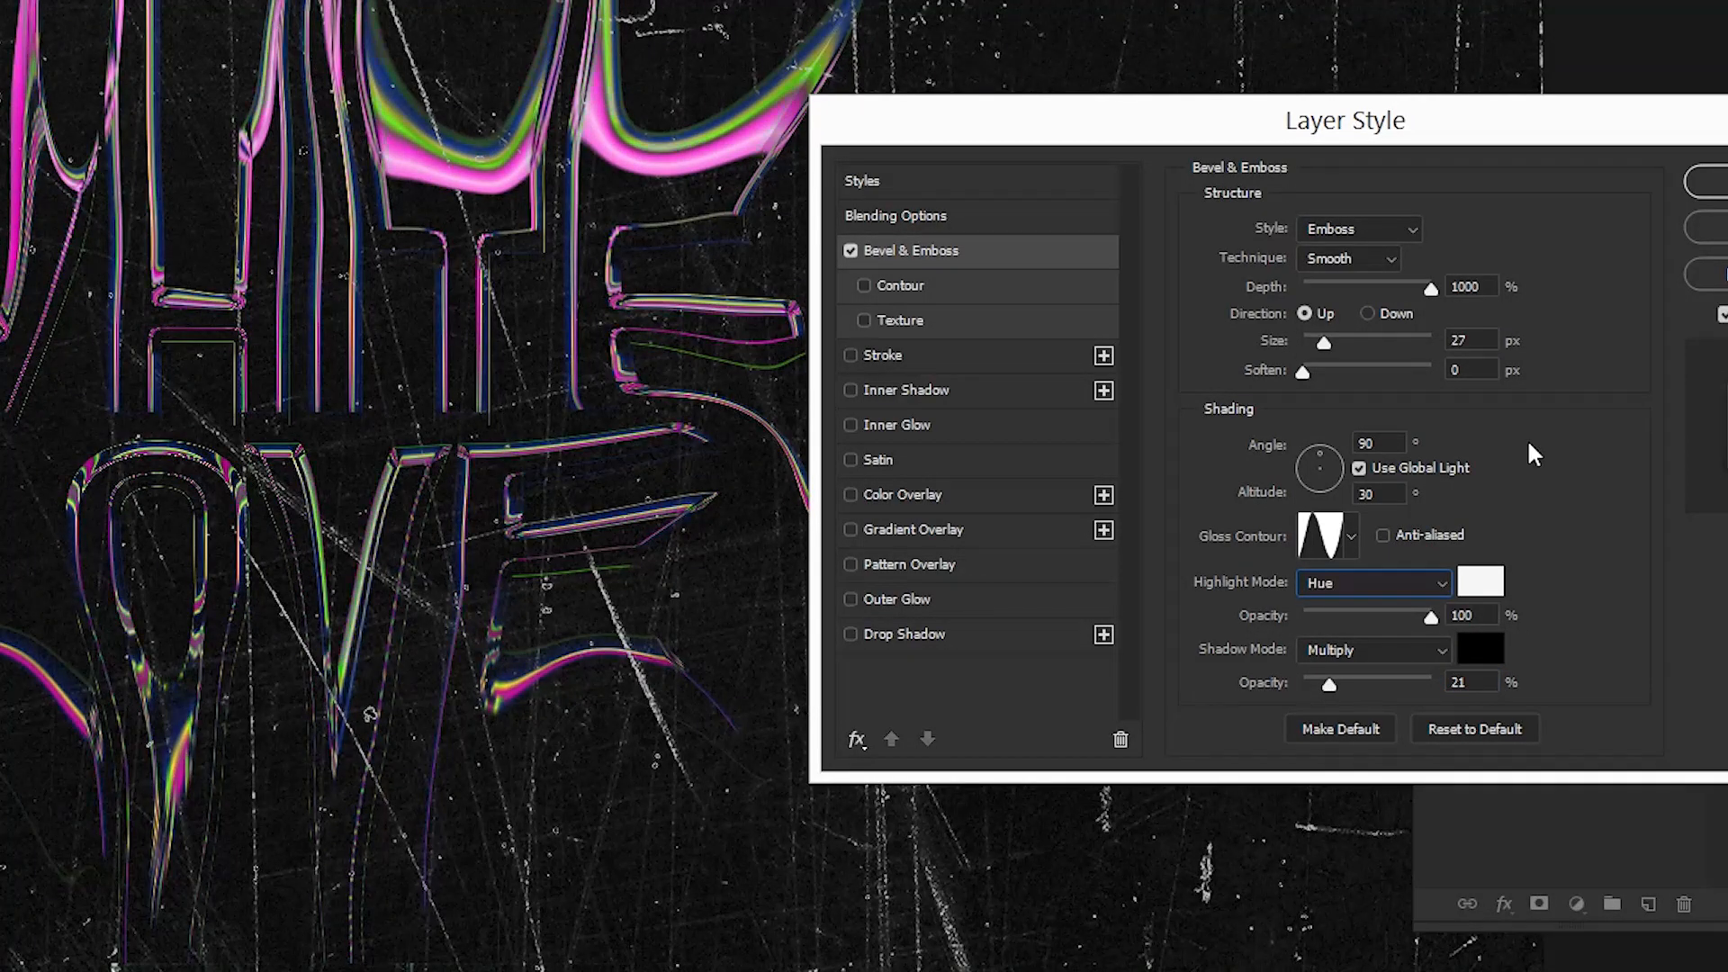
{"action": "key", "text": "Up"}
{"action": "key", "text": "l"}
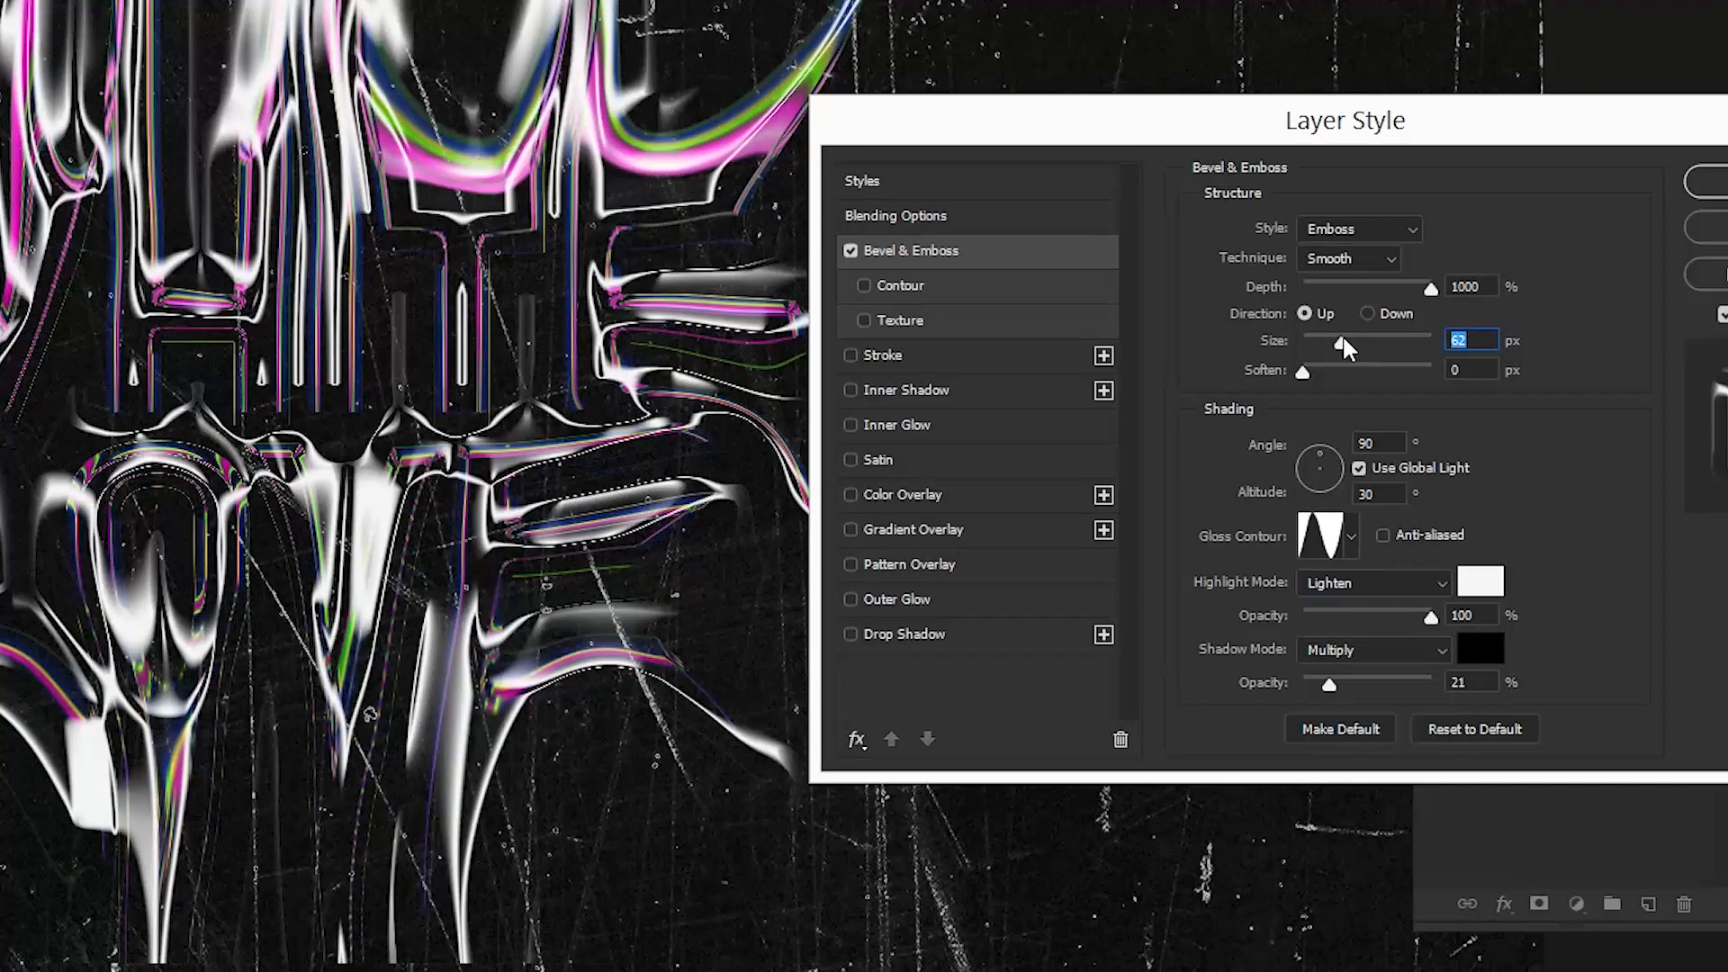
Fine-tune the emboss size to widen the glossy white highlights around the letters, and apply the layer style
{"action": "left_click_drag", "start_coordinate": [1342, 342], "coordinate": [1332, 341]}
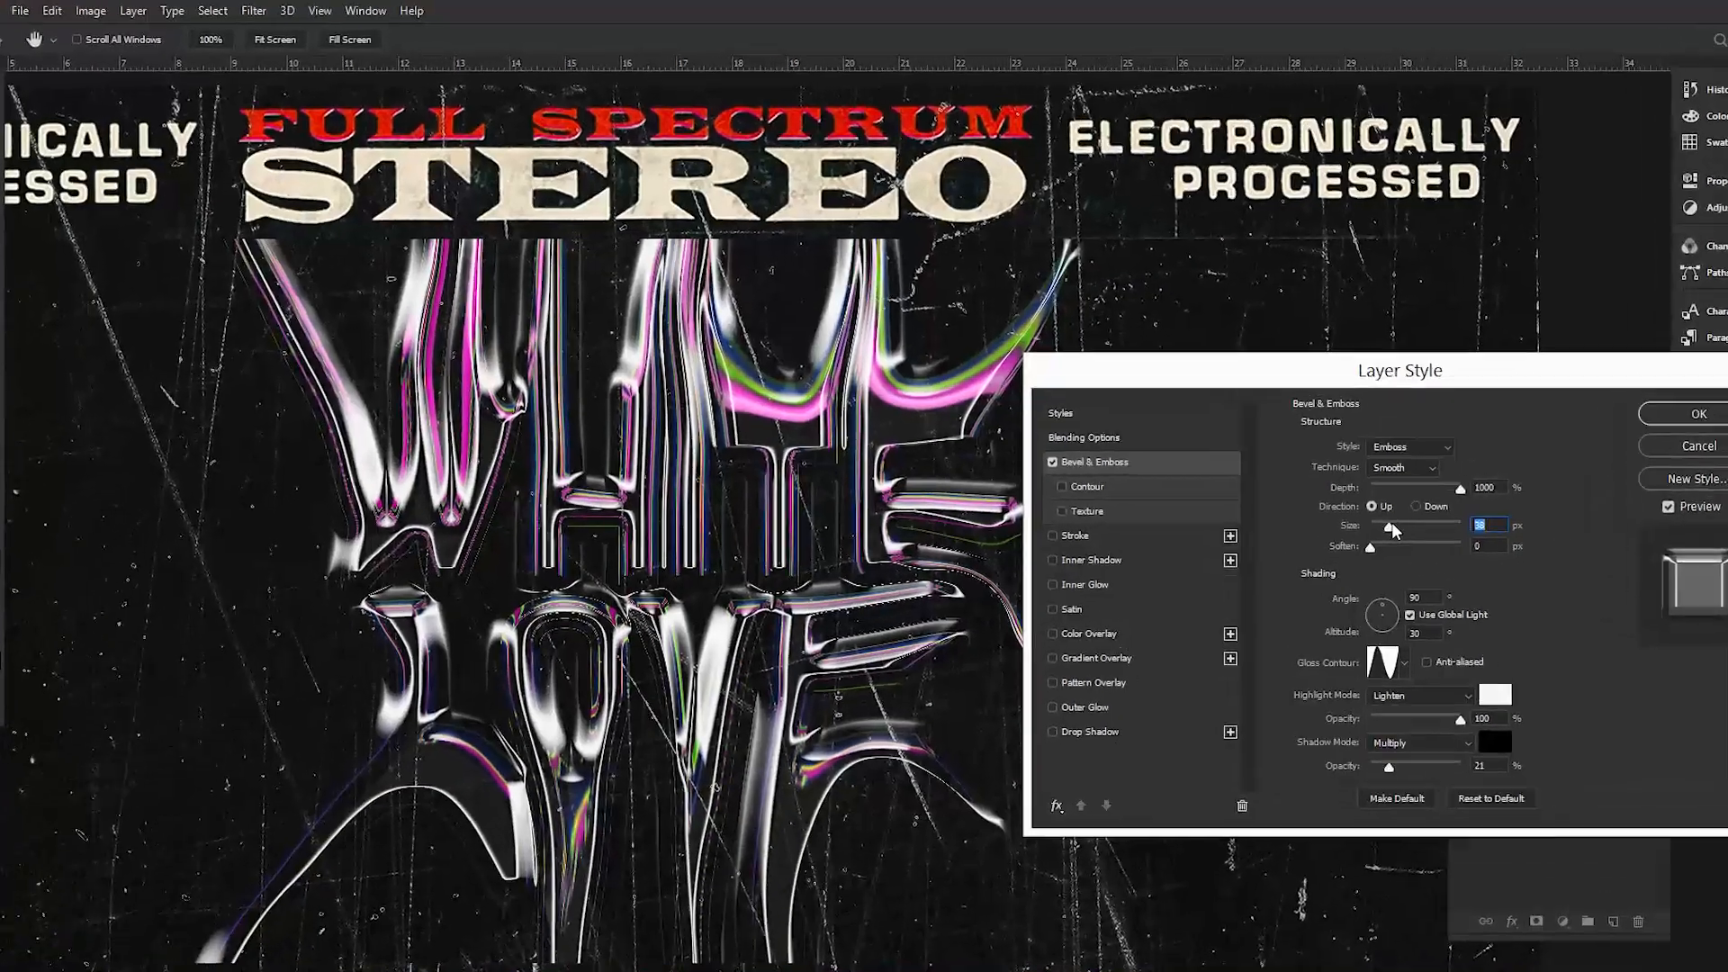
{"action": "key", "text": "Return"}
{"action": "key", "text": "v"}
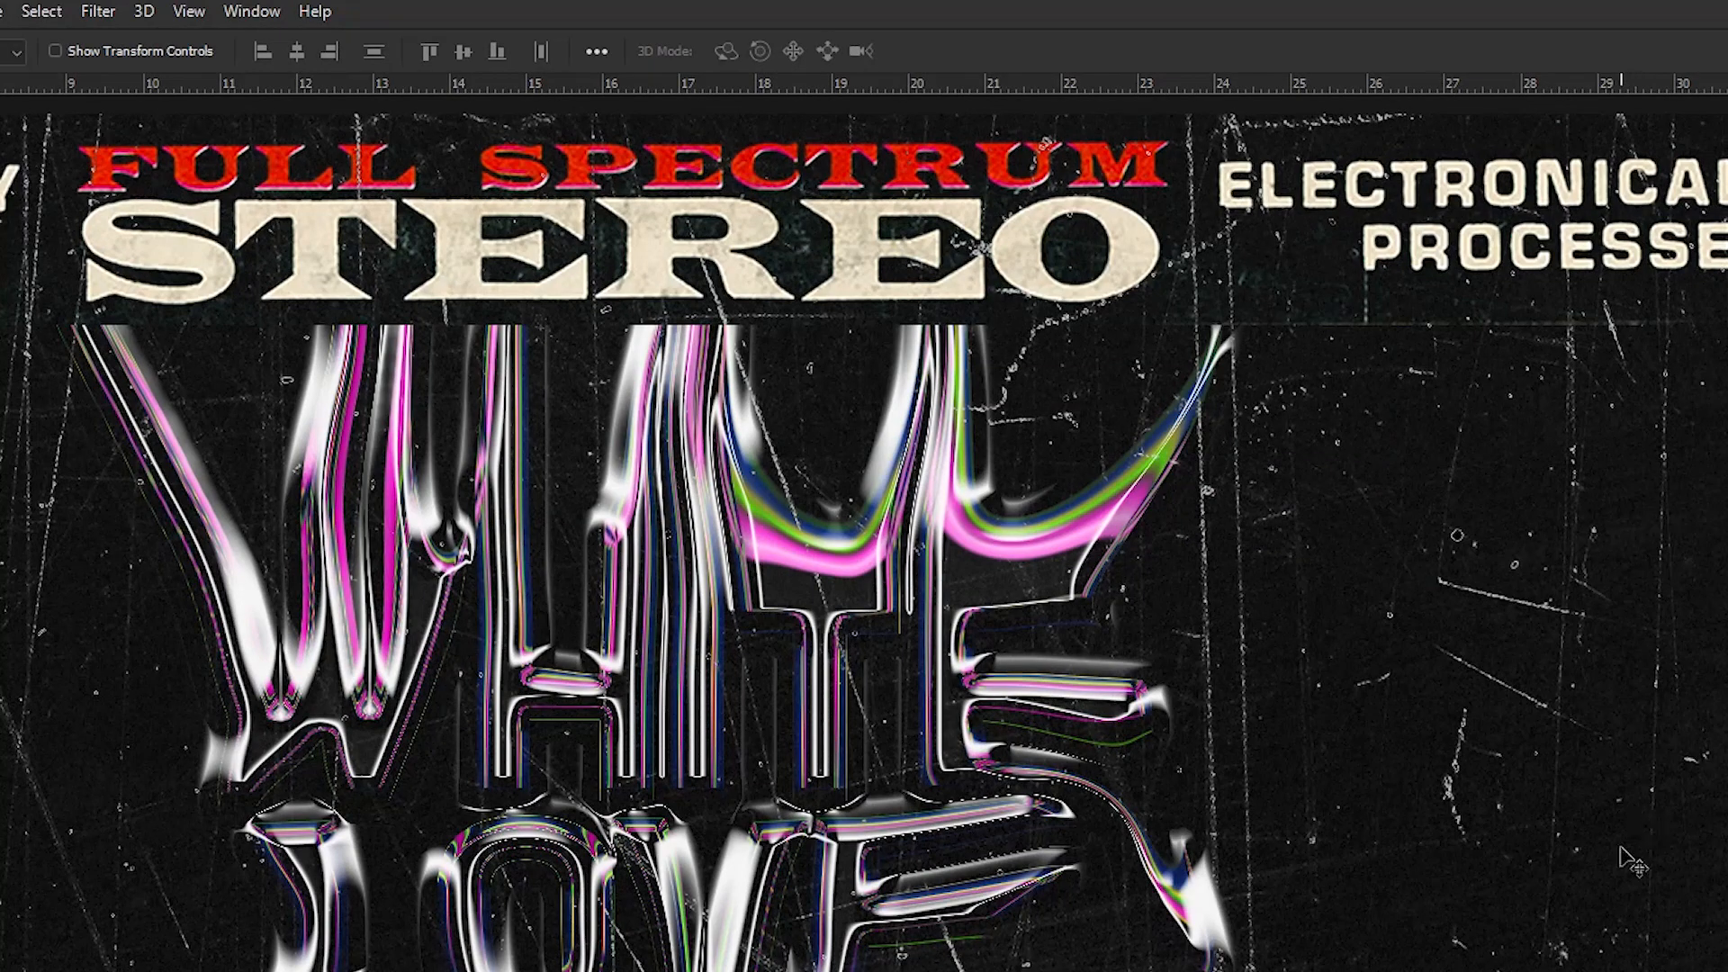
Apply a Motion Blur to the Gradient Map 1 layer at a 90° angle with a distance of 10 pixels
{"action": "left_click", "coordinate": [85, 13]}
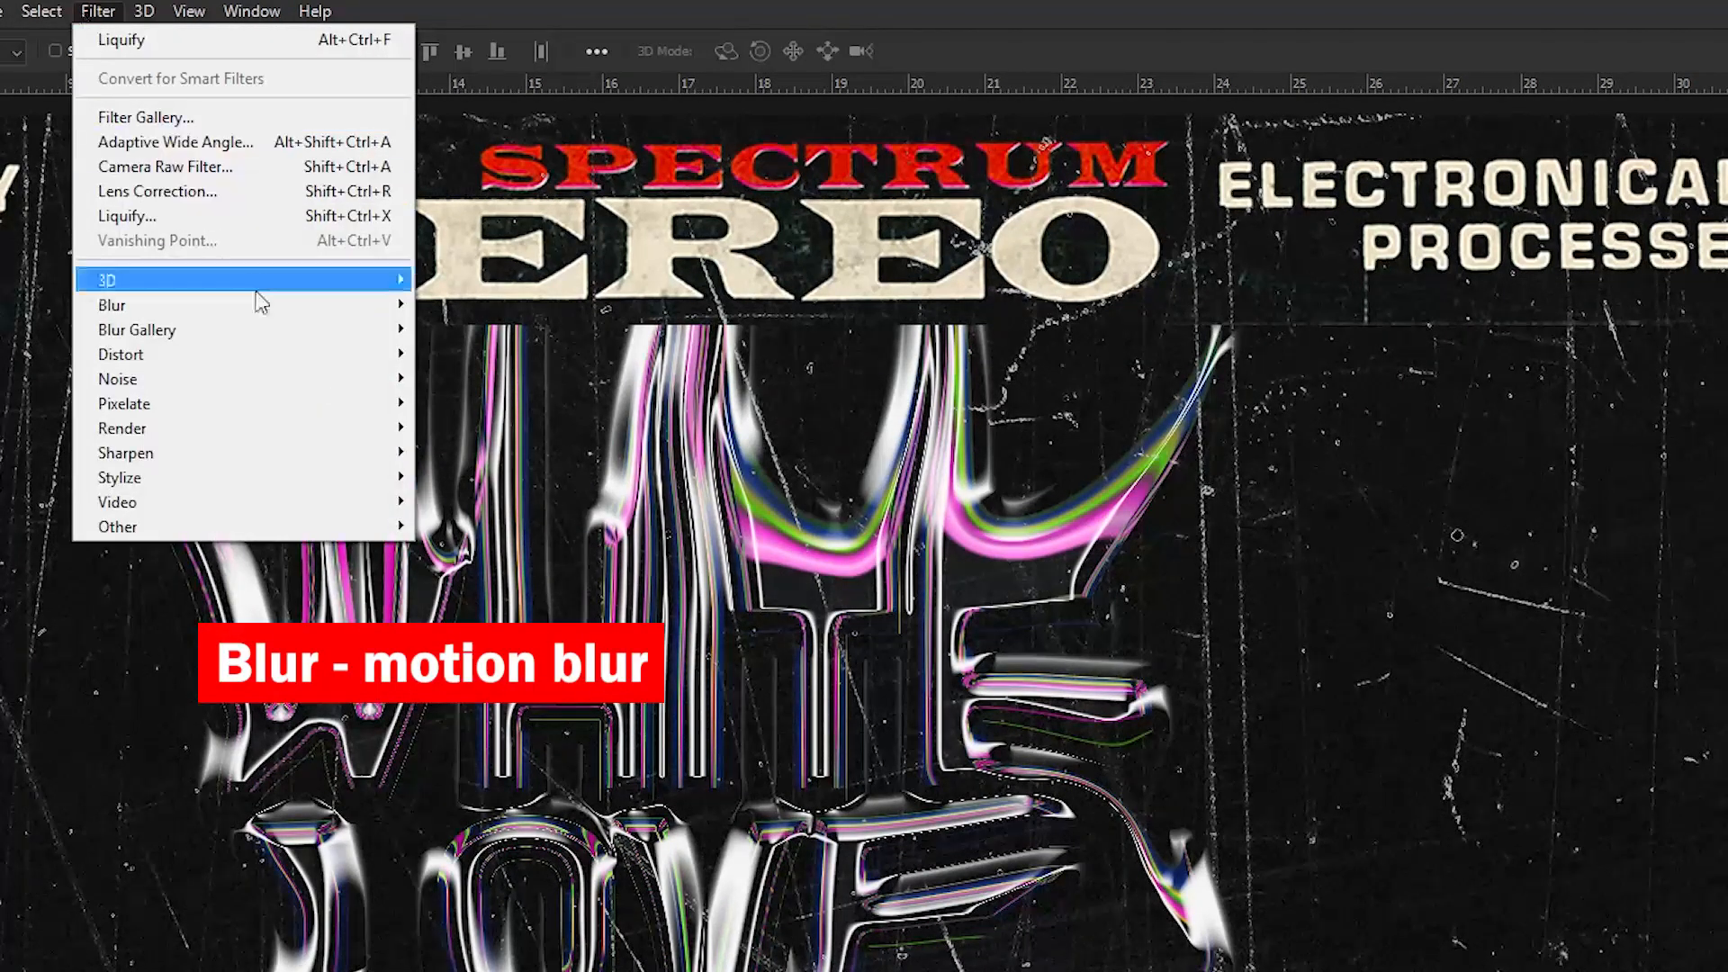
{"action": "mouse_move", "coordinate": [330, 330]}
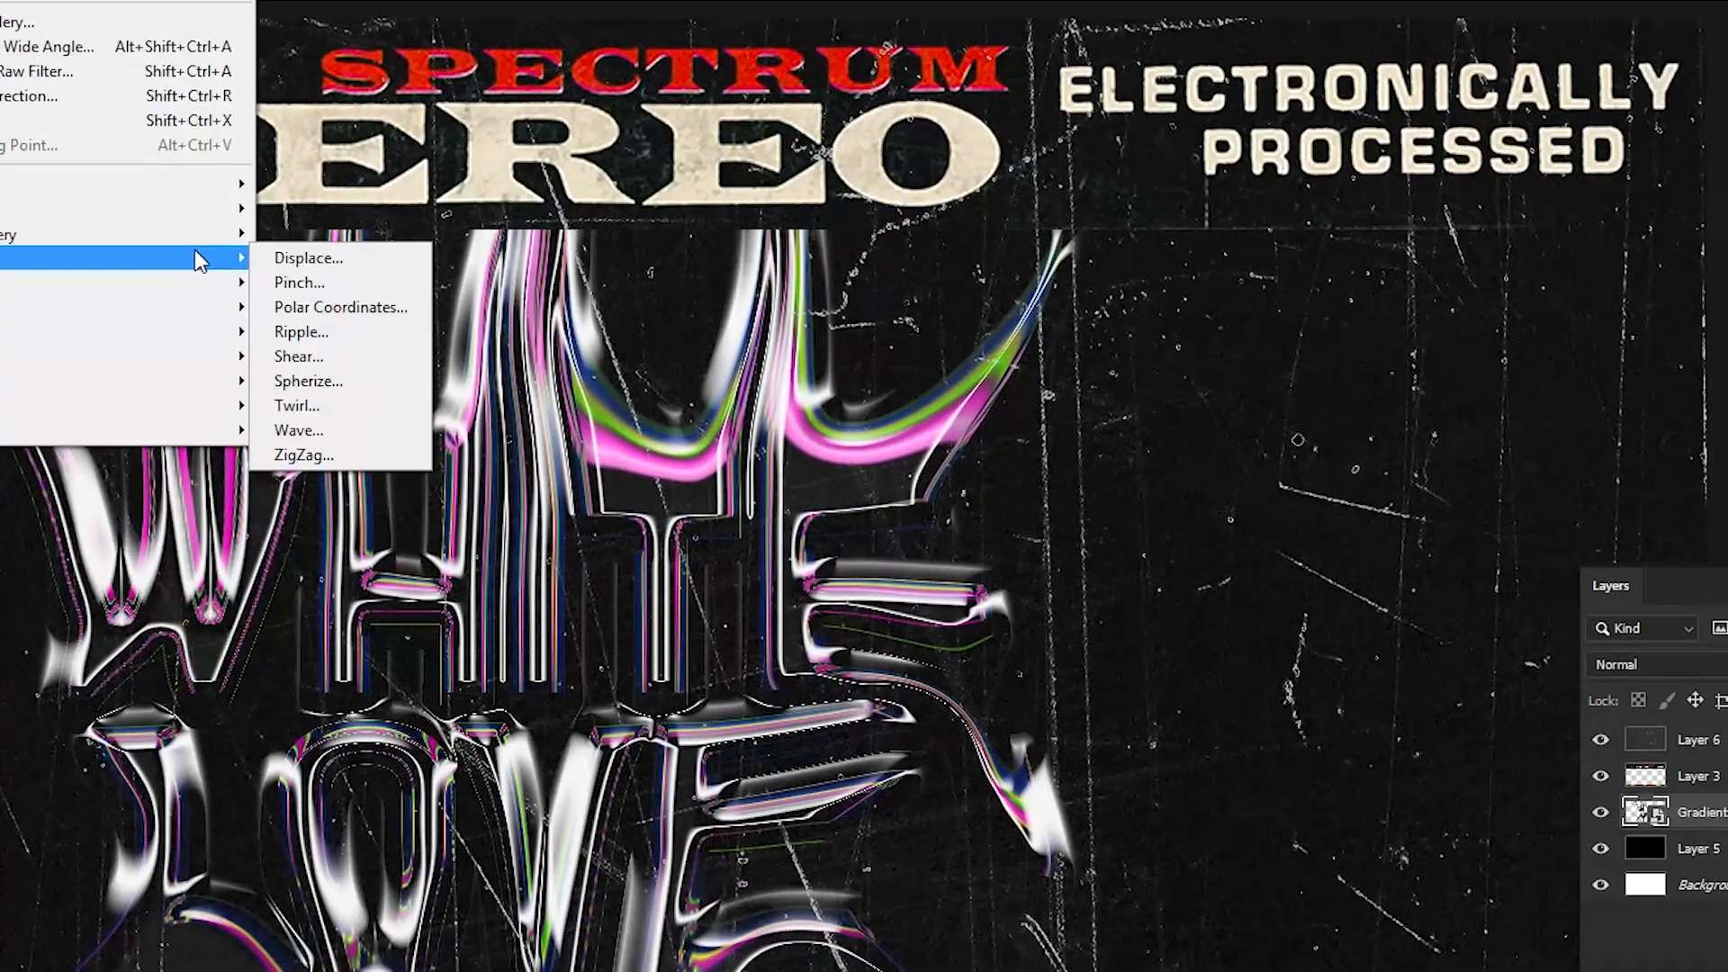
{"action": "mouse_move", "coordinate": [214, 225]}
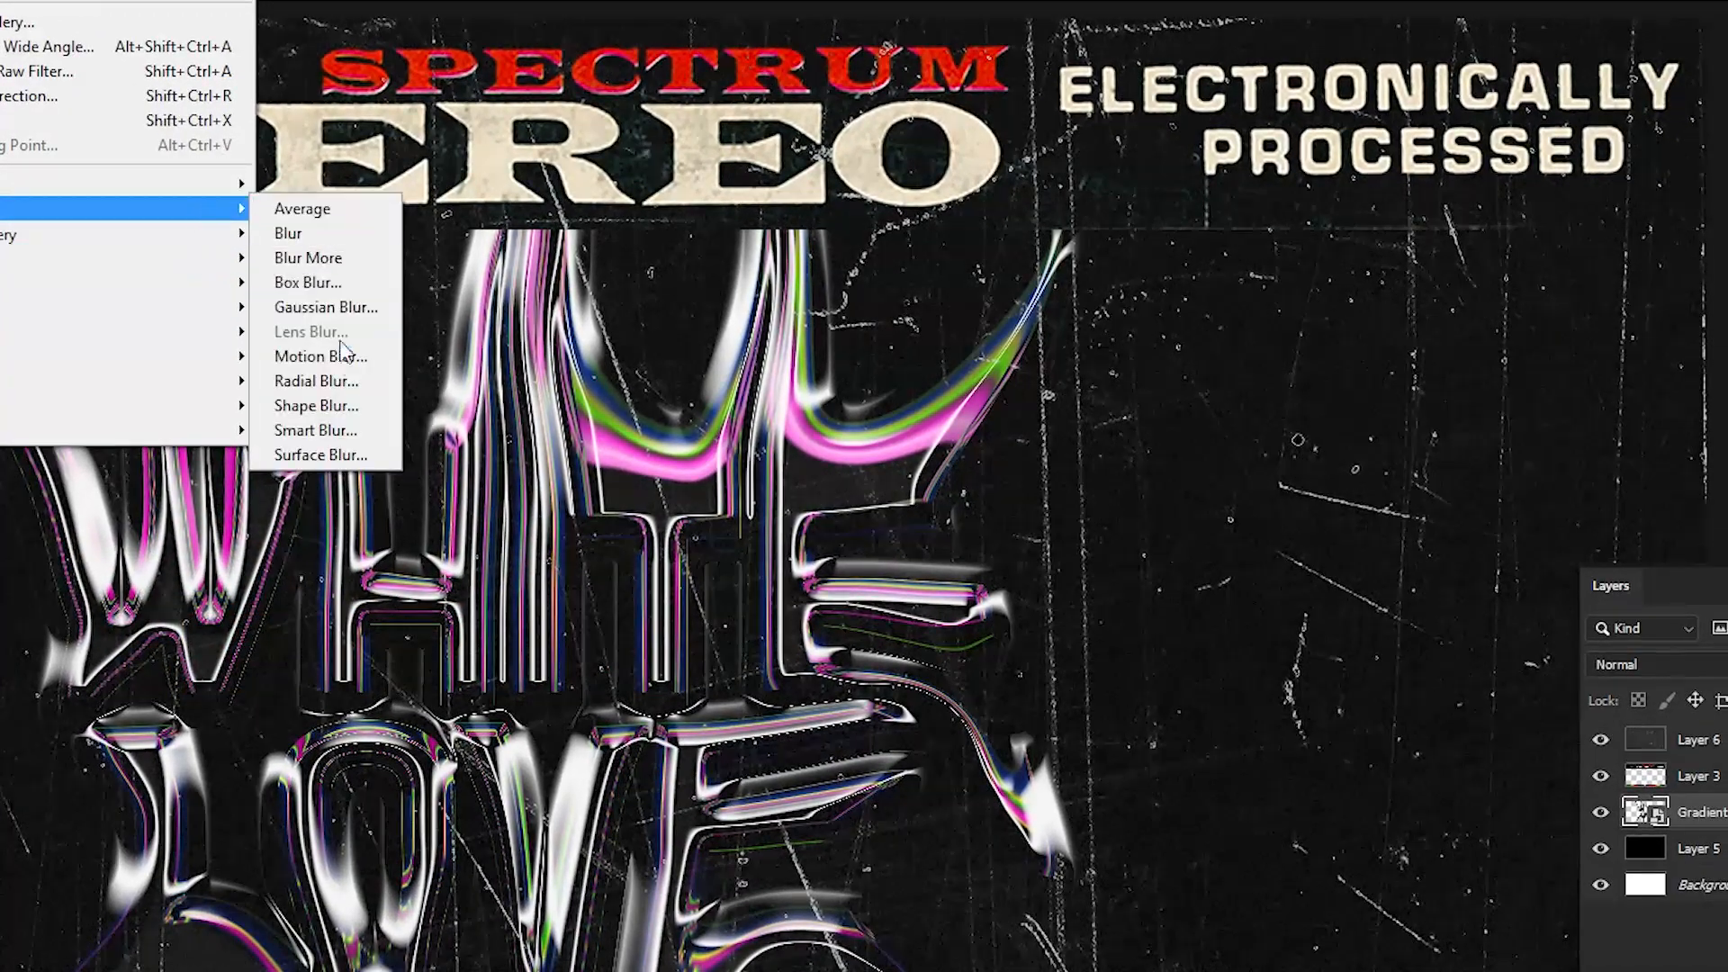
{"action": "left_click", "coordinate": [320, 357]}
{"action": "left_click_drag", "start_coordinate": [1275, 717], "coordinate": [1336, 711]}
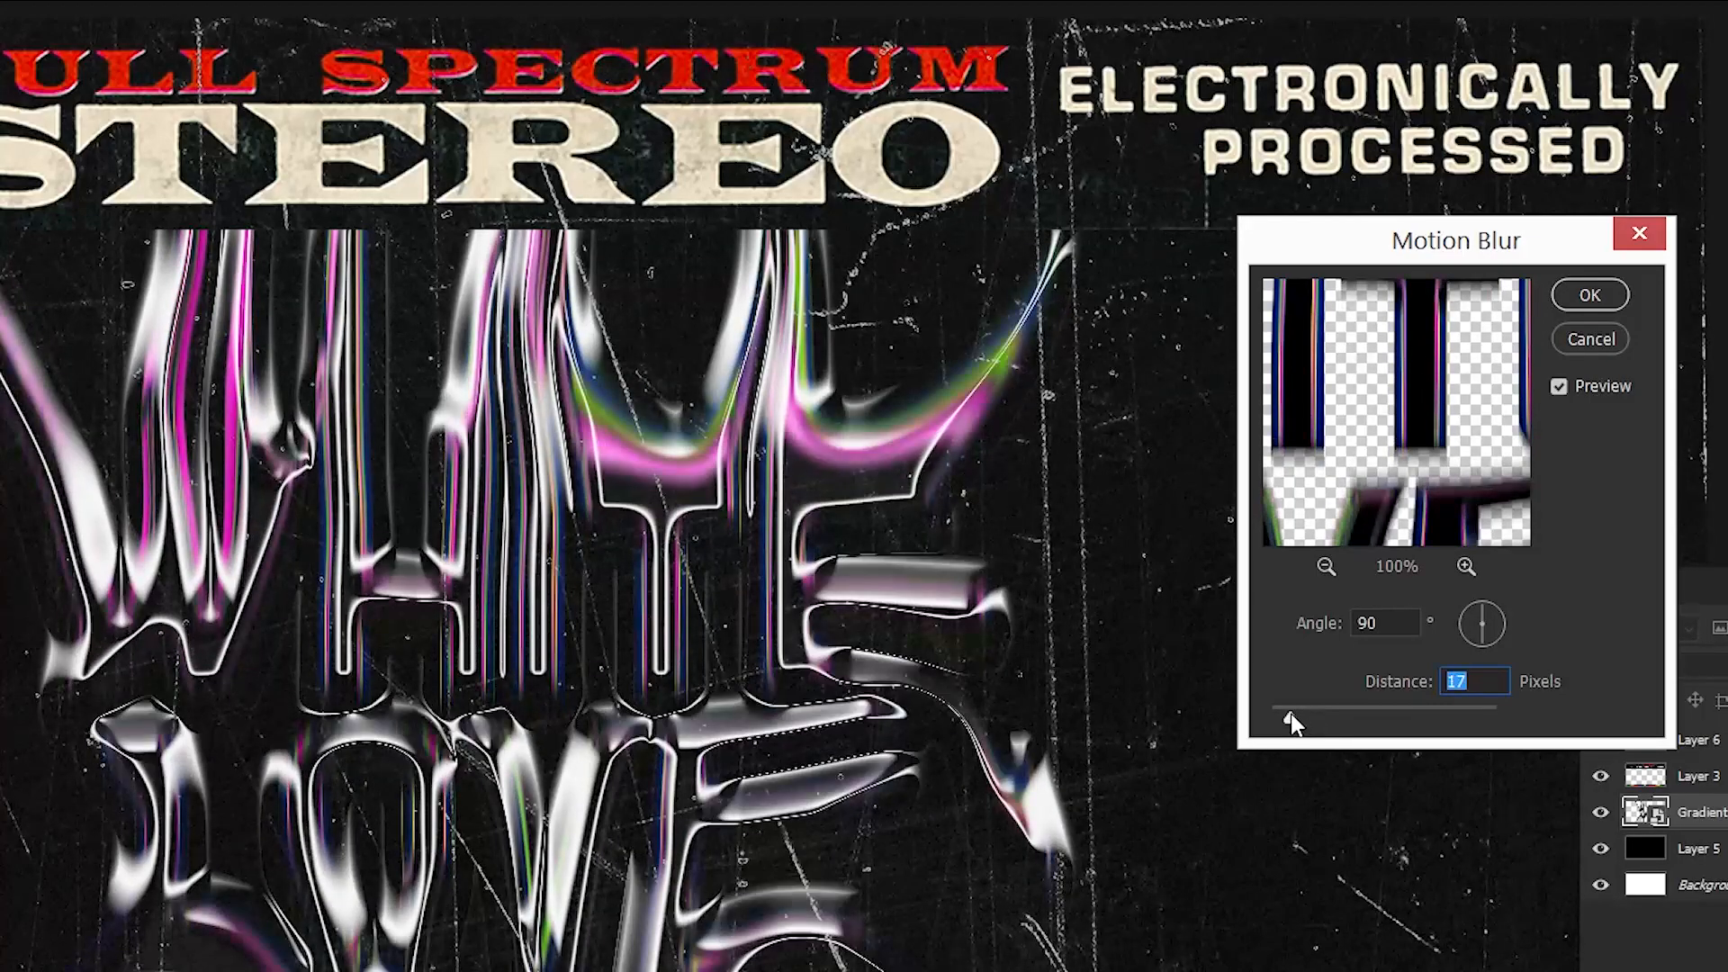
{"action": "left_click", "coordinate": [1562, 386]}
{"action": "left_click", "coordinate": [1563, 385]}
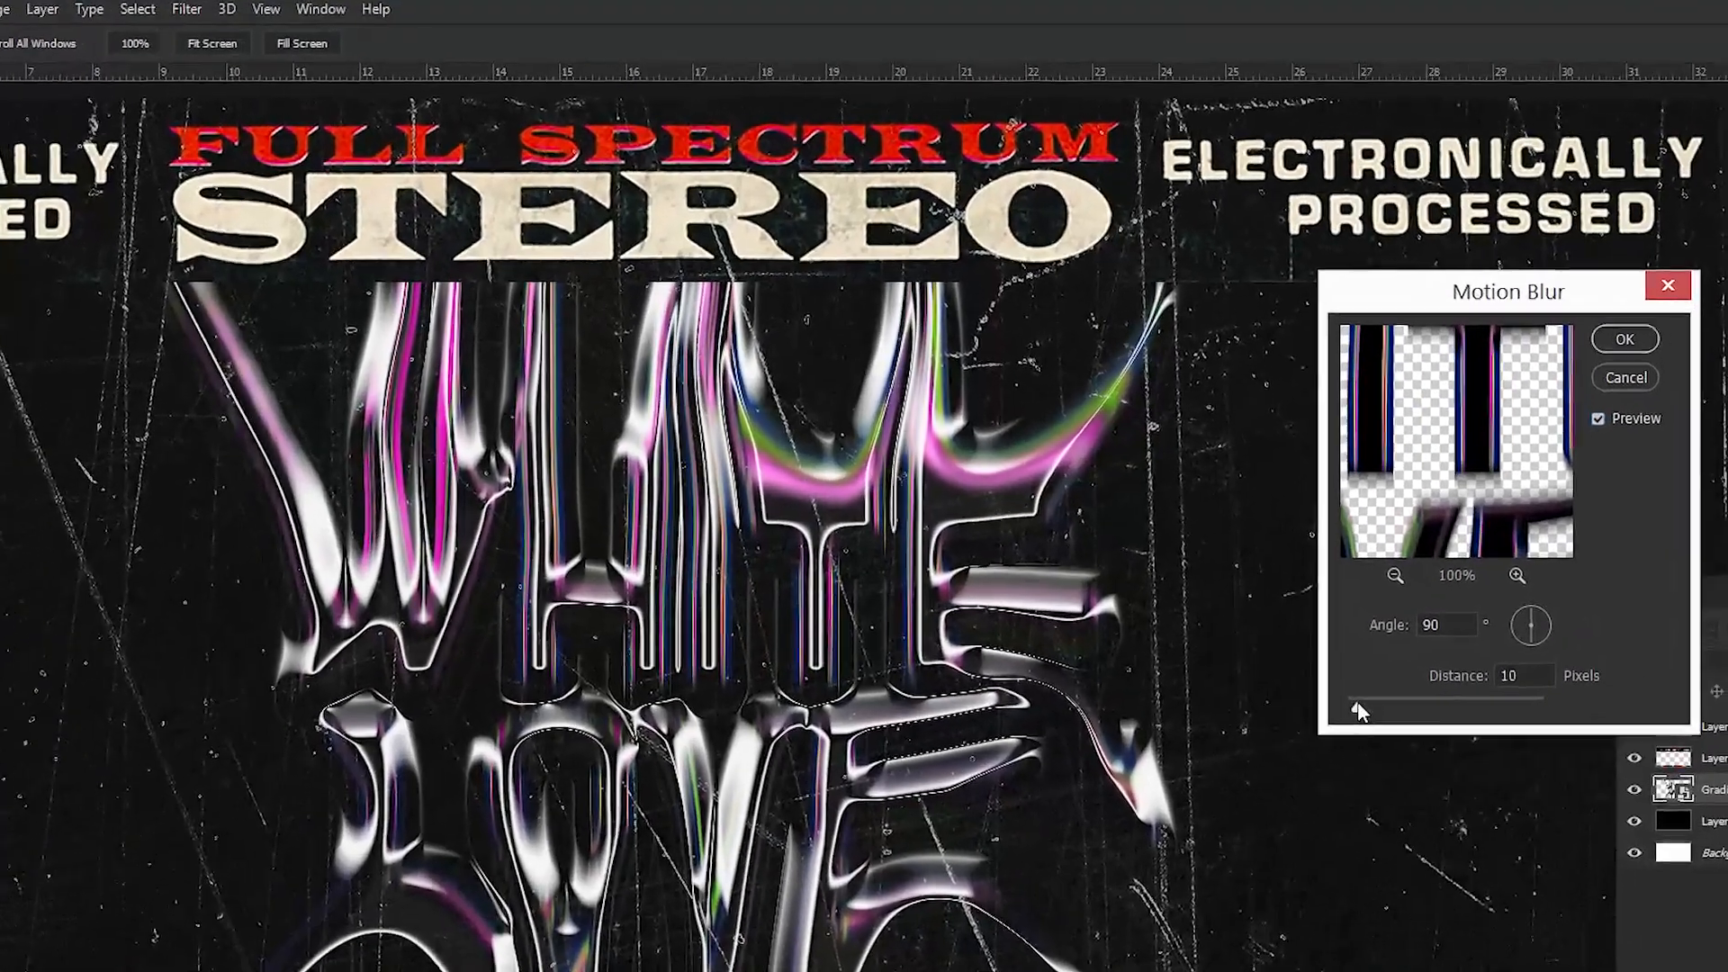
{"action": "left_click_drag", "start_coordinate": [1210, 566], "coordinate": [1206, 568]}
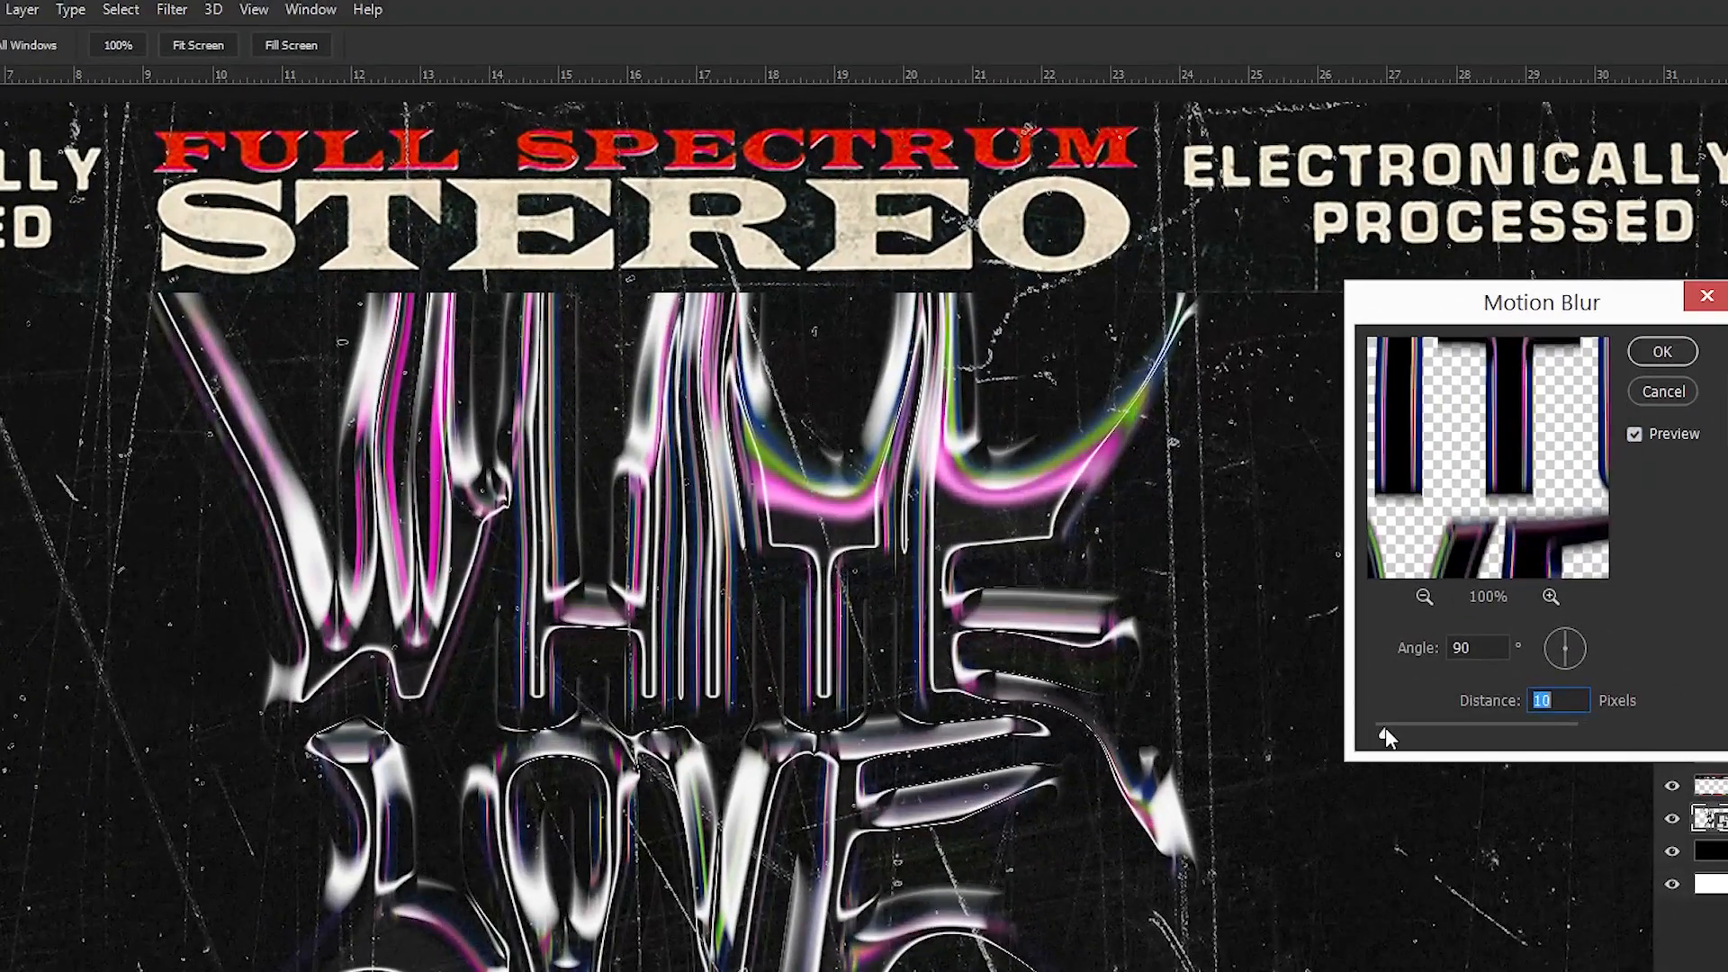
{"action": "left_click", "coordinate": [1661, 352]}
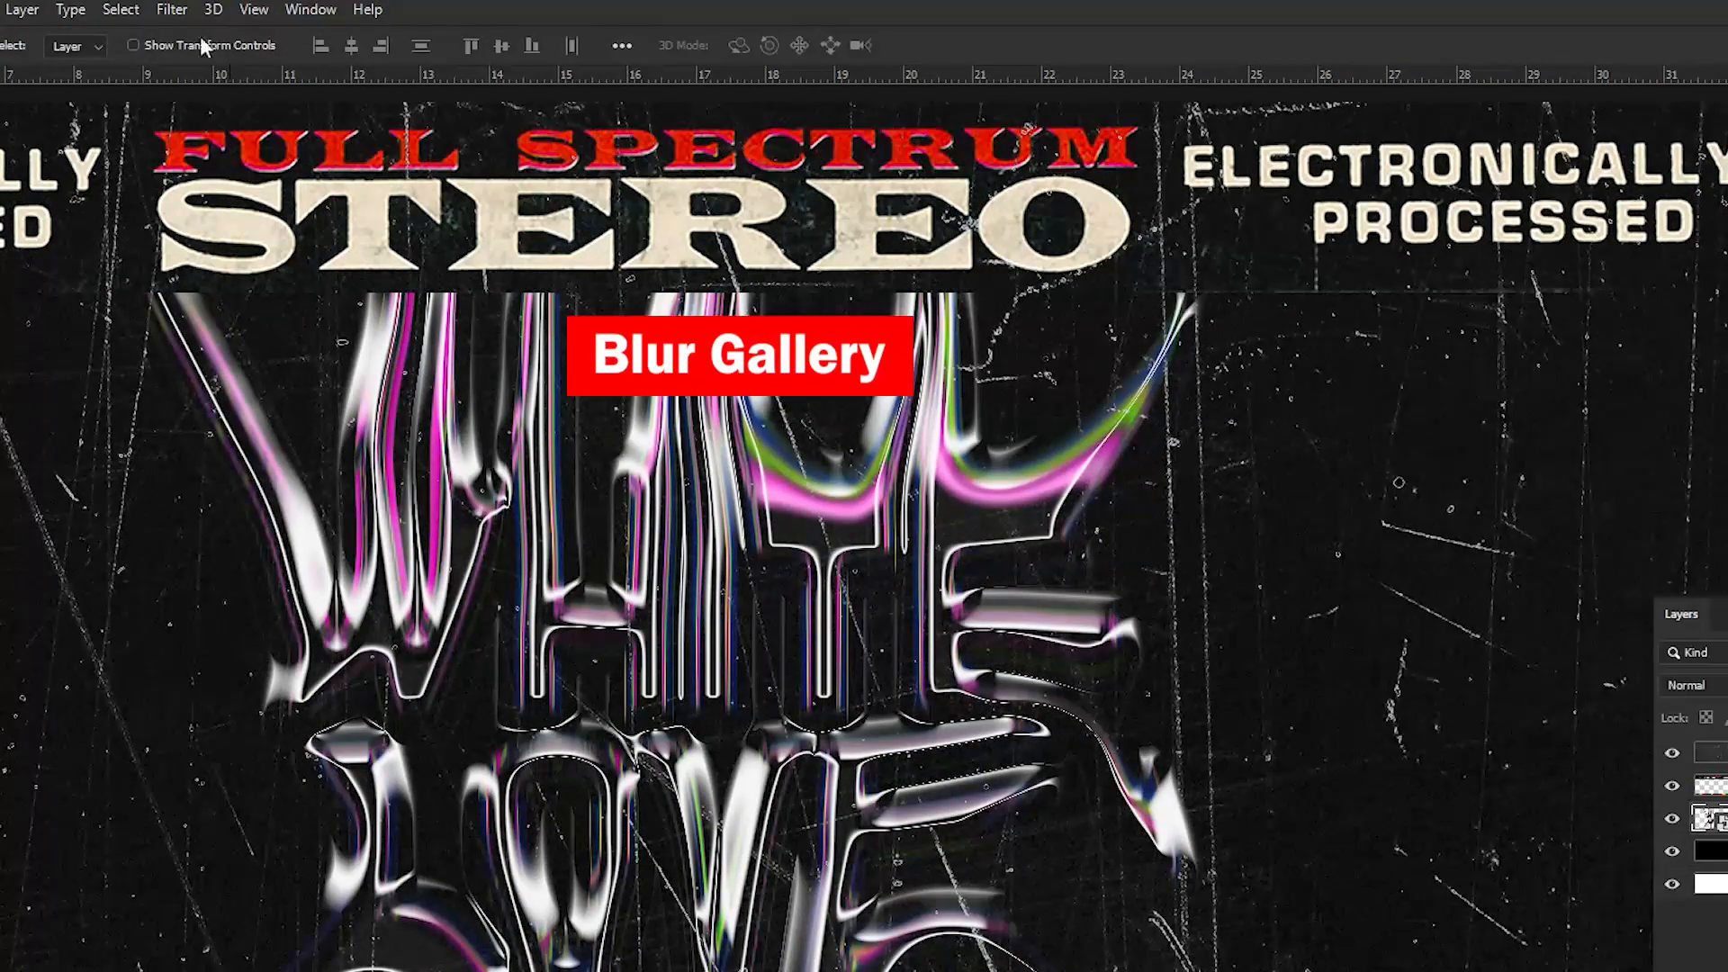
Start a Blur Gallery Field Blur on the lettering and set its blur to 5 px
{"action": "left_click", "coordinate": [172, 9]}
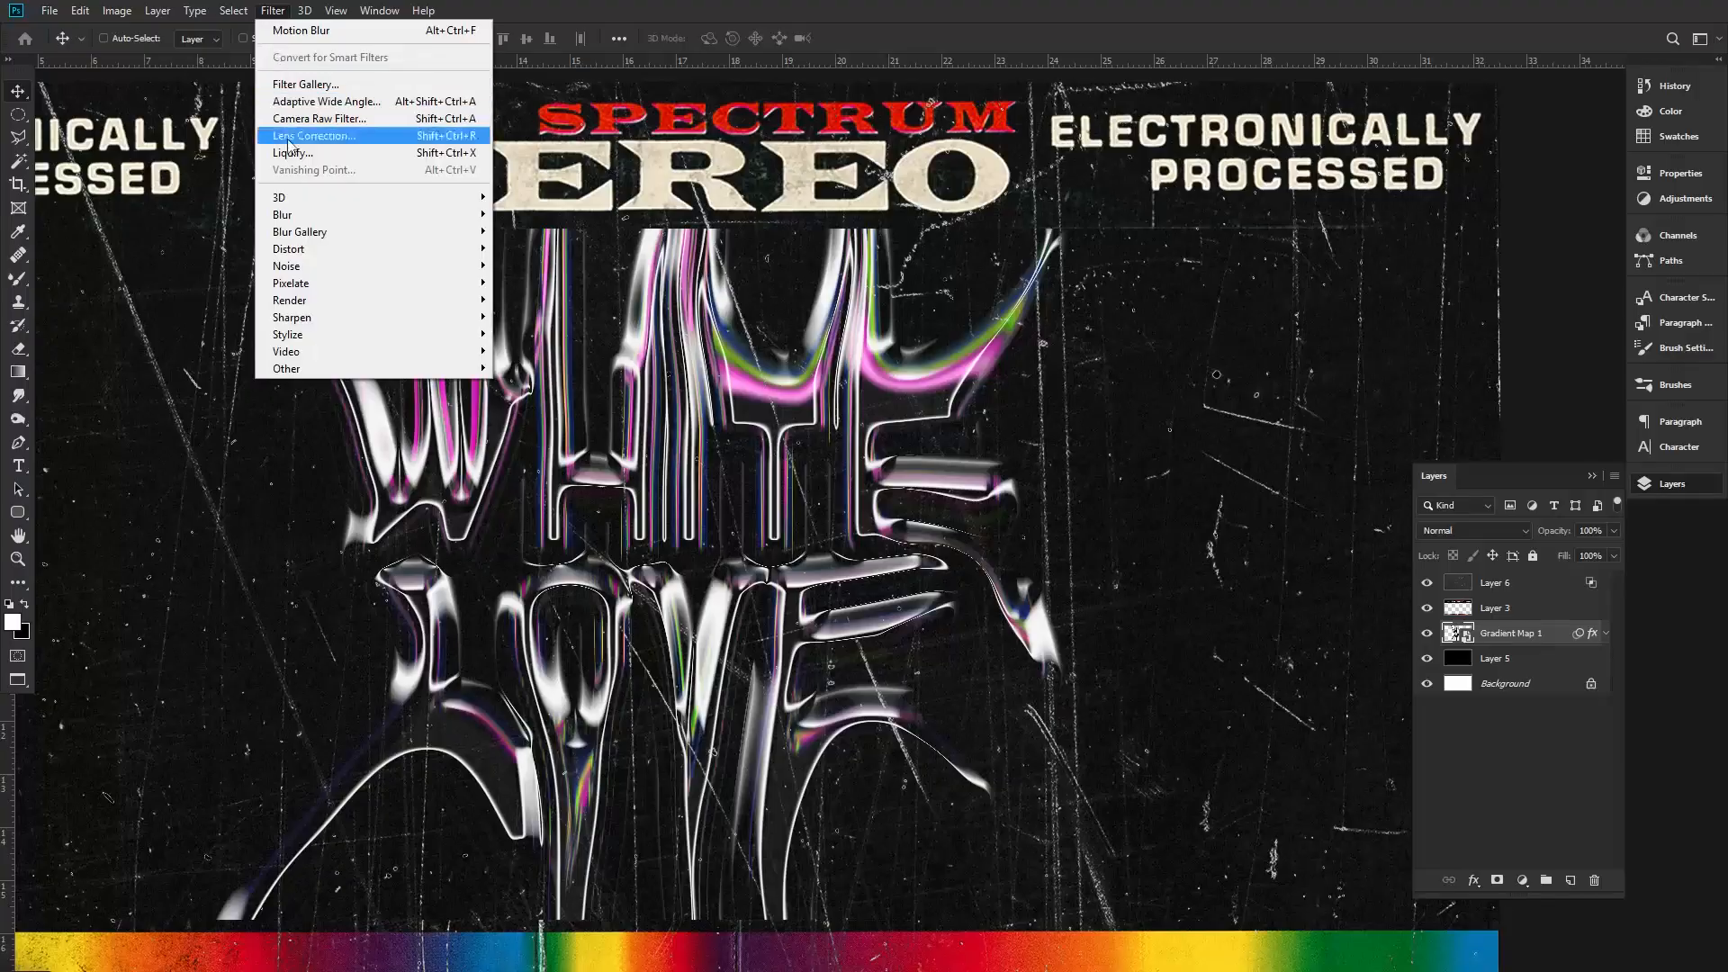
{"action": "mouse_move", "coordinate": [430, 239]}
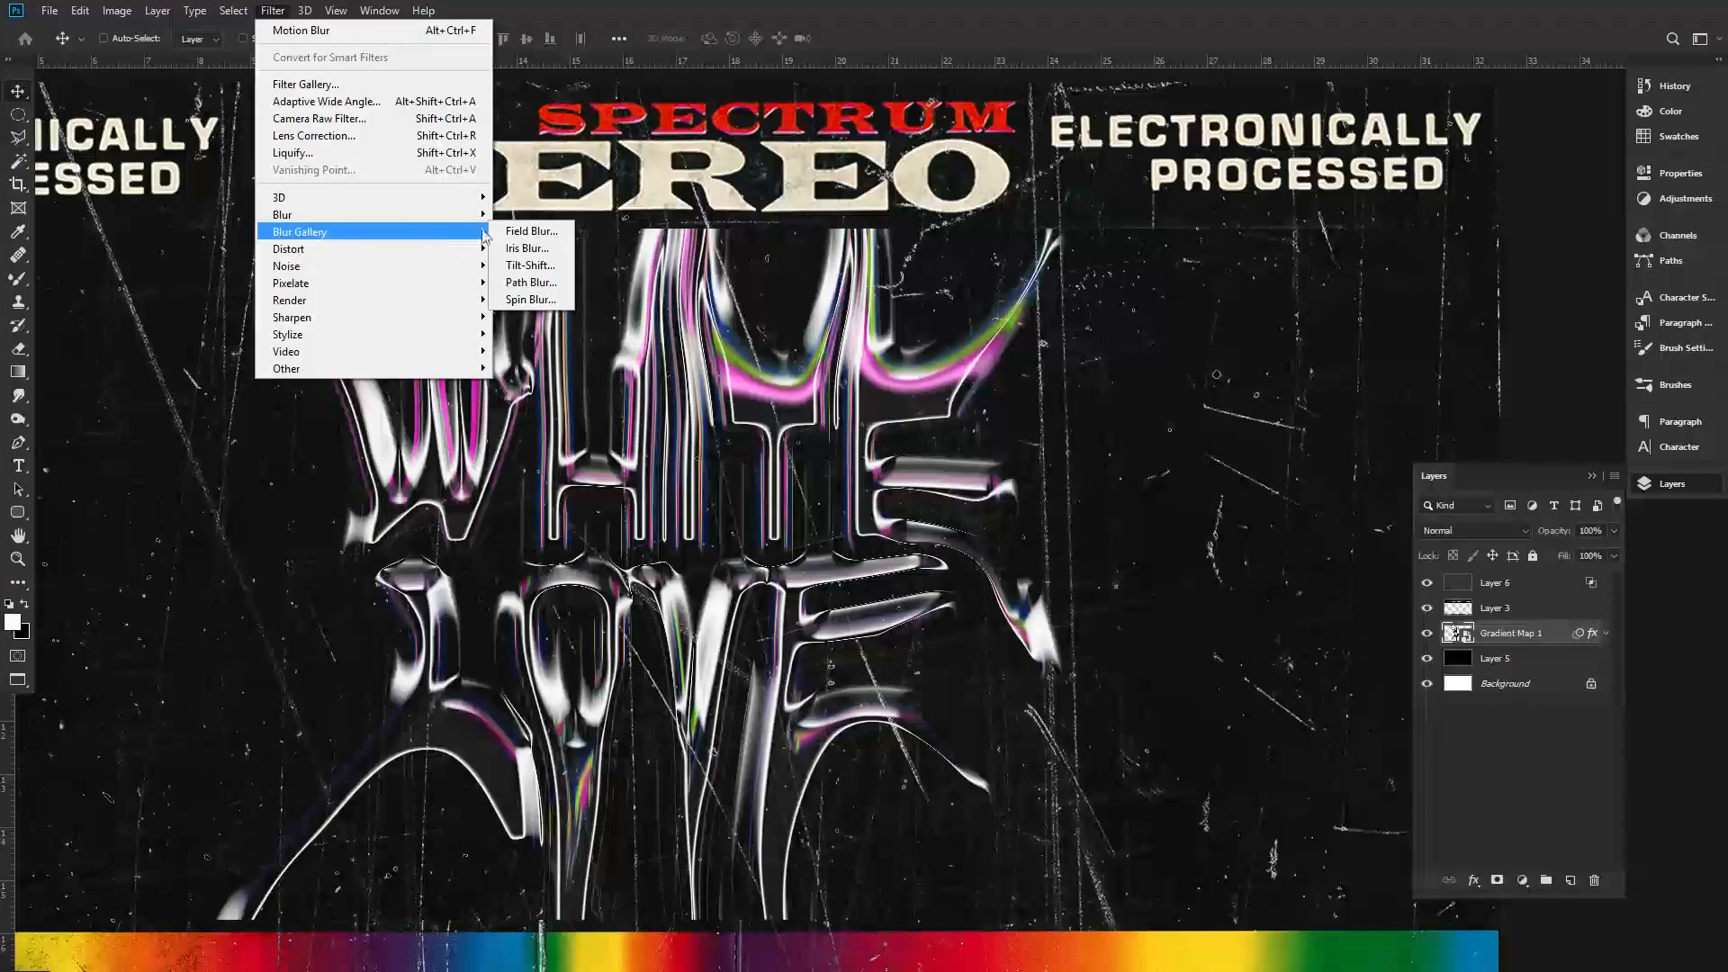
{"action": "left_click", "coordinate": [531, 230]}
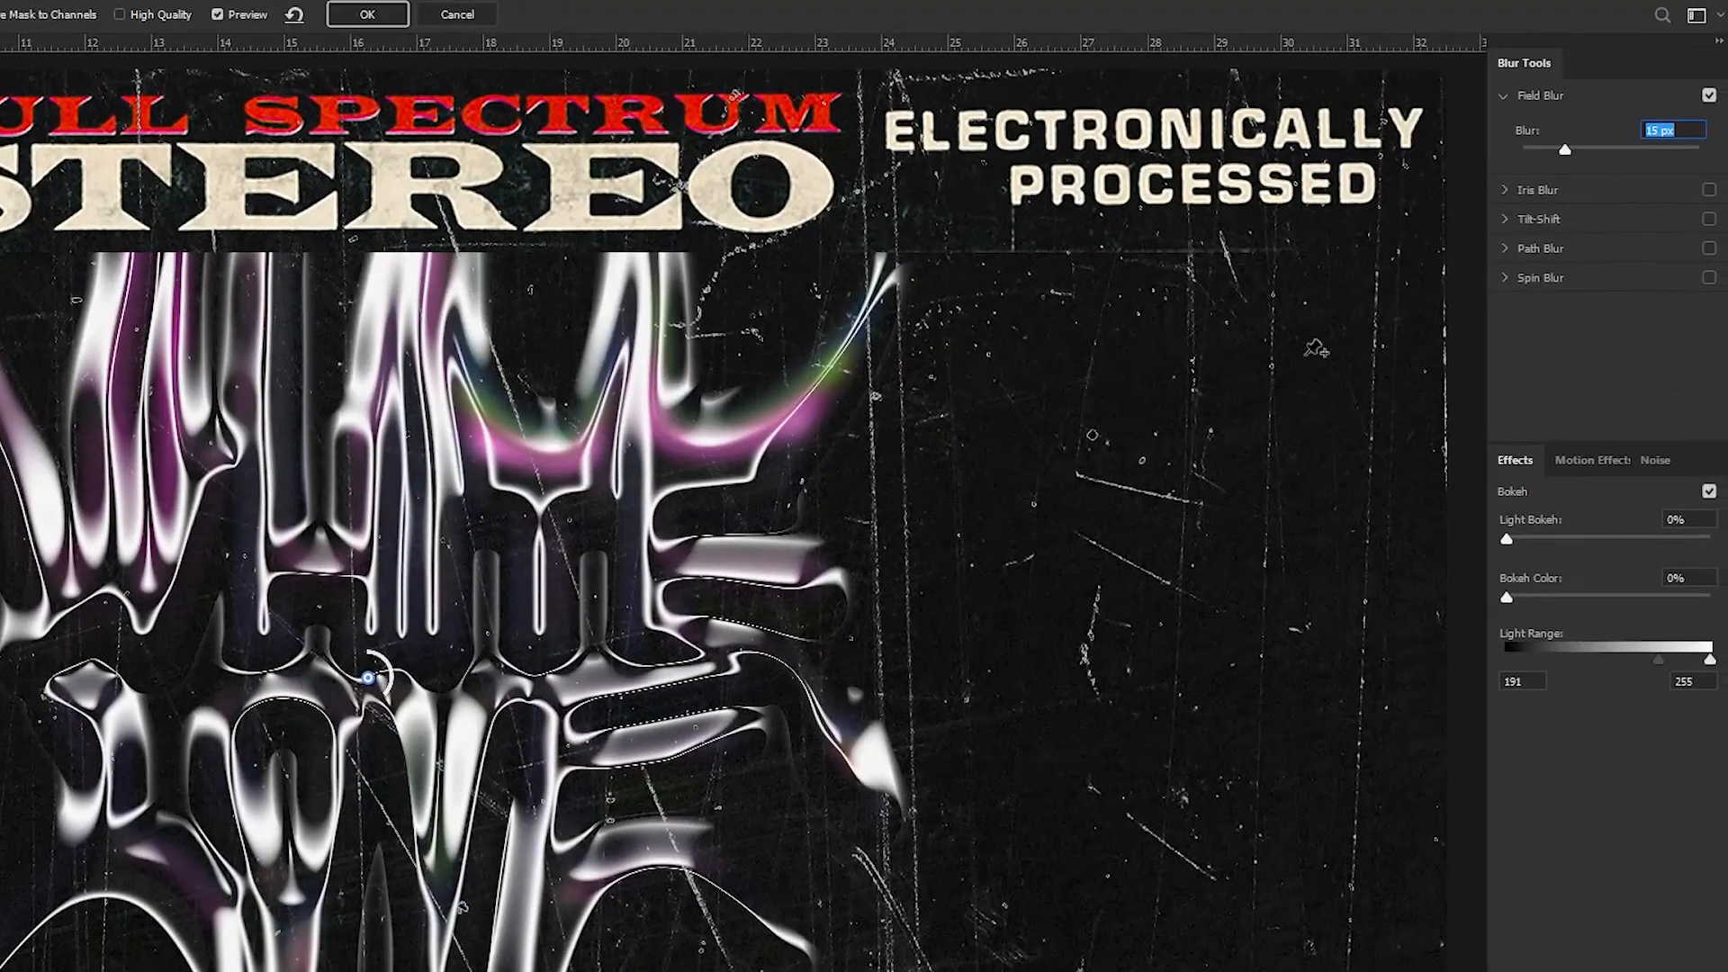
{"action": "left_click_drag", "start_coordinate": [1541, 151], "coordinate": [1535, 145]}
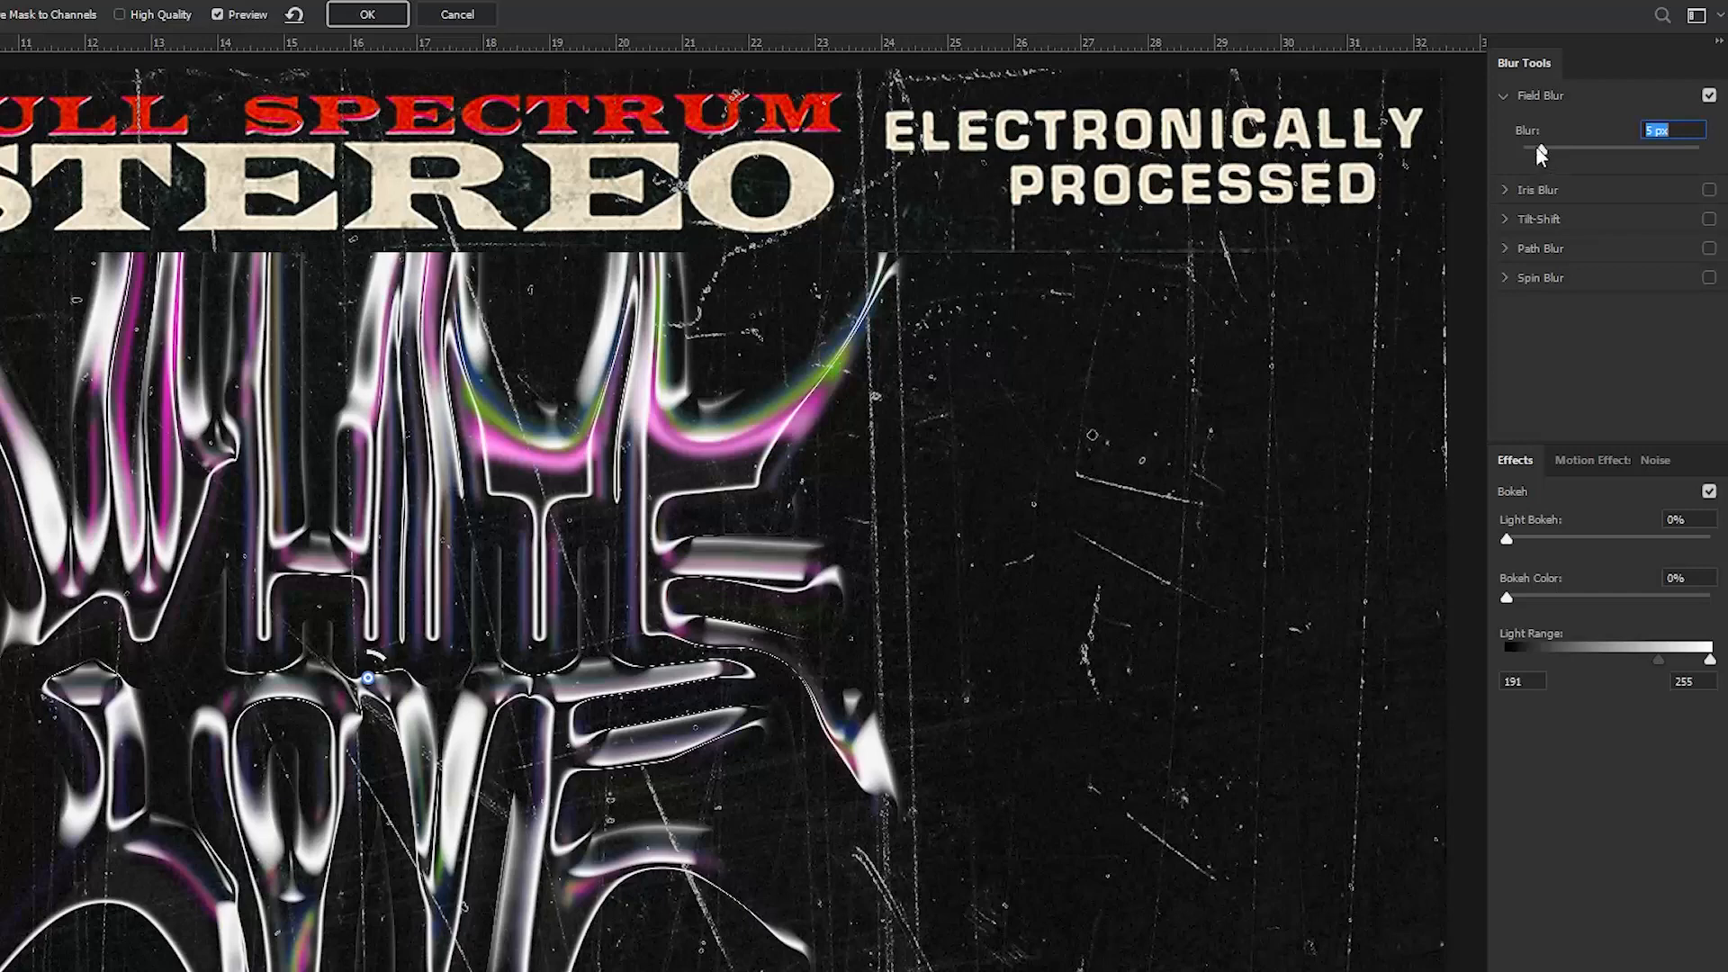
Add an Iris Blur of 34 px, enlarging its ellipse and moving the feather handles outward to keep the lettering's centre sharp
{"action": "left_click", "coordinate": [1509, 188]}
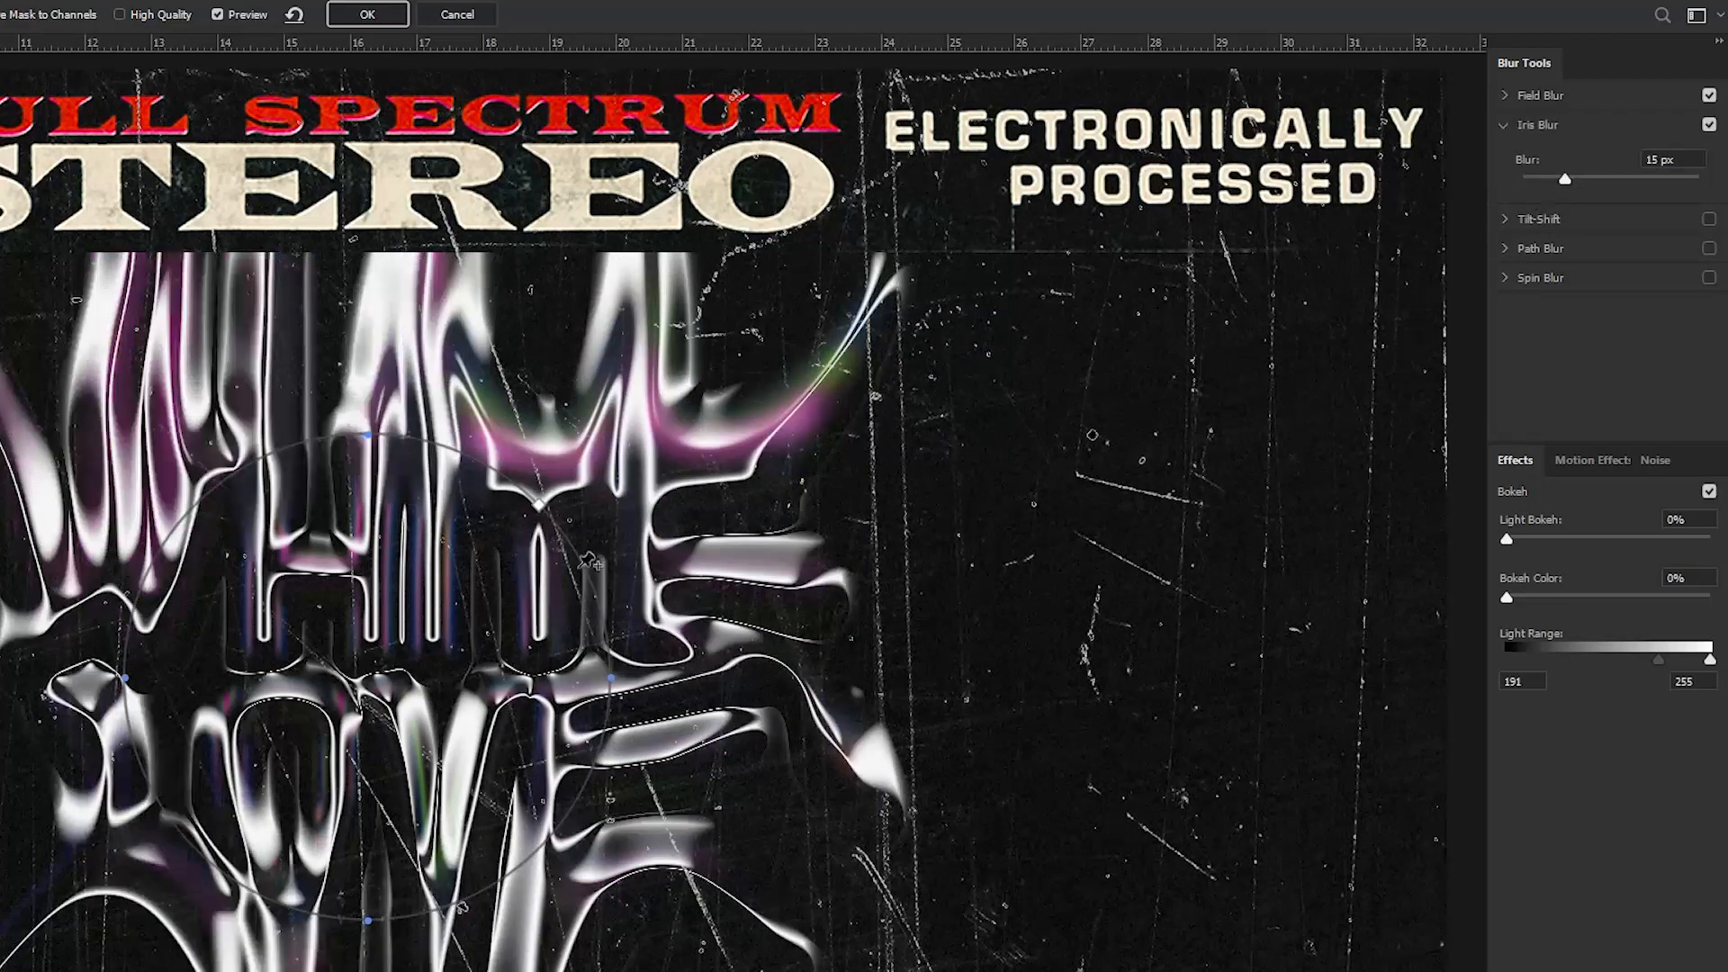
{"action": "left_click_drag", "start_coordinate": [590, 561], "coordinate": [776, 414]}
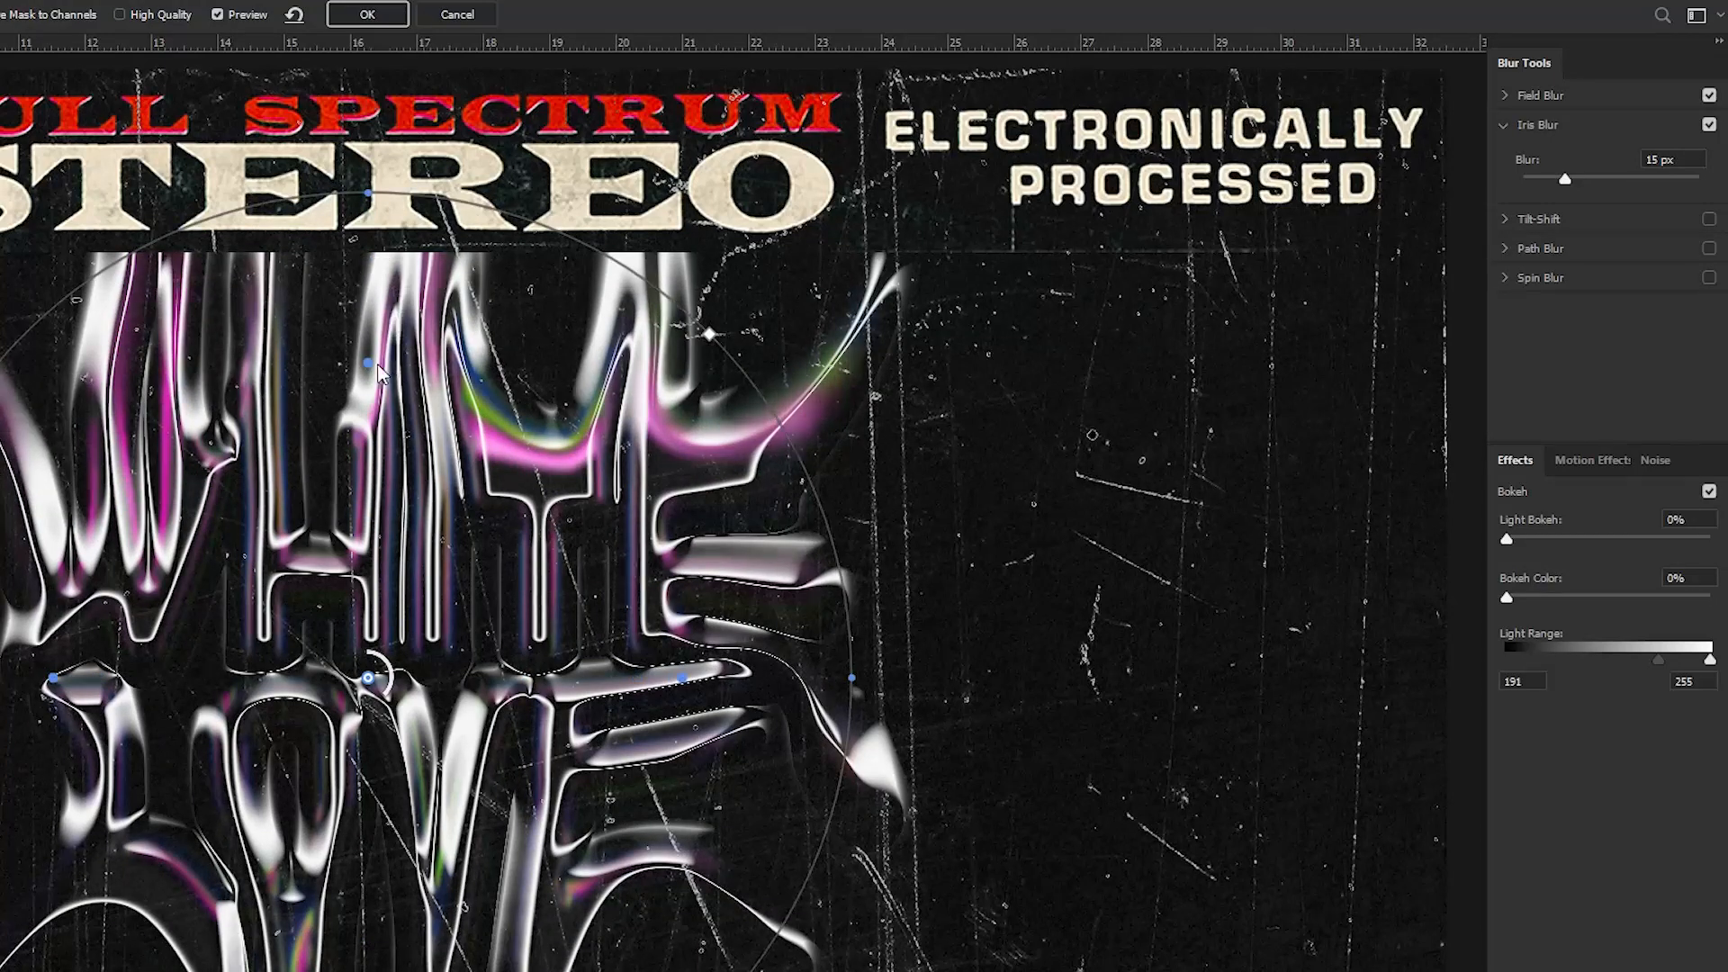
{"action": "left_click_drag", "start_coordinate": [369, 366], "coordinate": [381, 321]}
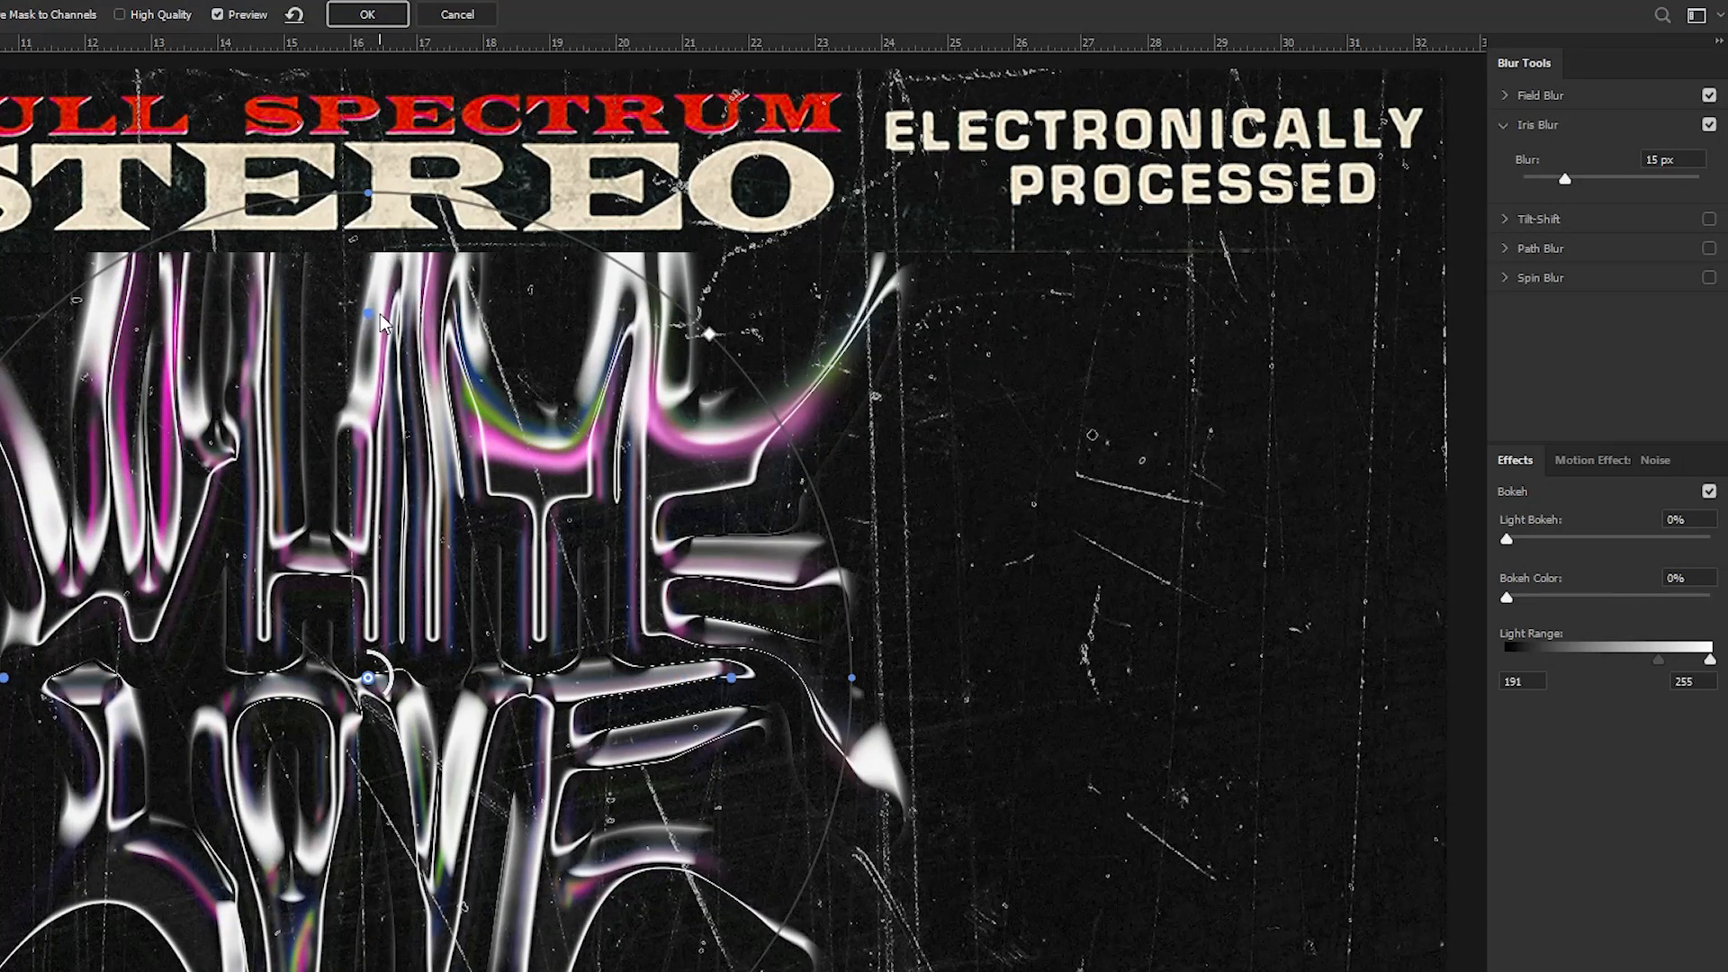
{"action": "left_click_drag", "start_coordinate": [1565, 179], "coordinate": [1591, 178]}
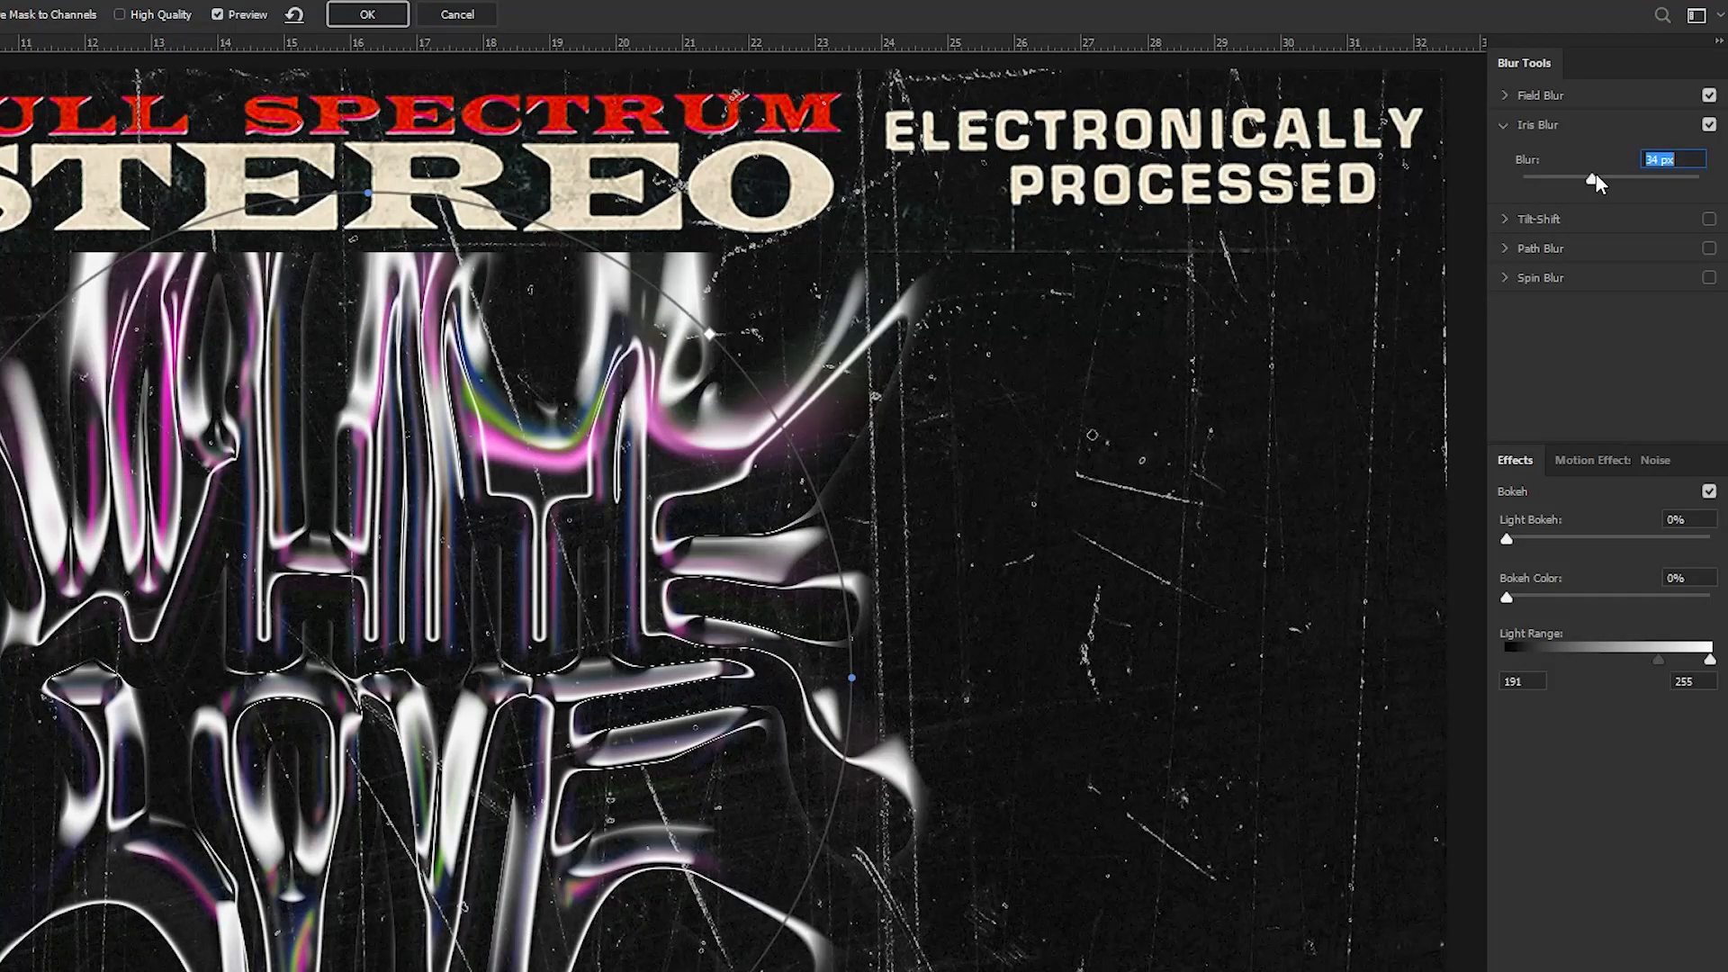
Lower the Field Blur amount to 2 px
{"action": "left_click", "coordinate": [1527, 94]}
{"action": "mouse_move", "coordinate": [1543, 149]}
{"action": "left_mouse_down"}
{"action": "mouse_move", "coordinate": [1590, 156]}
{"action": "mouse_move", "coordinate": [1531, 148]}
{"action": "left_mouse_up"}
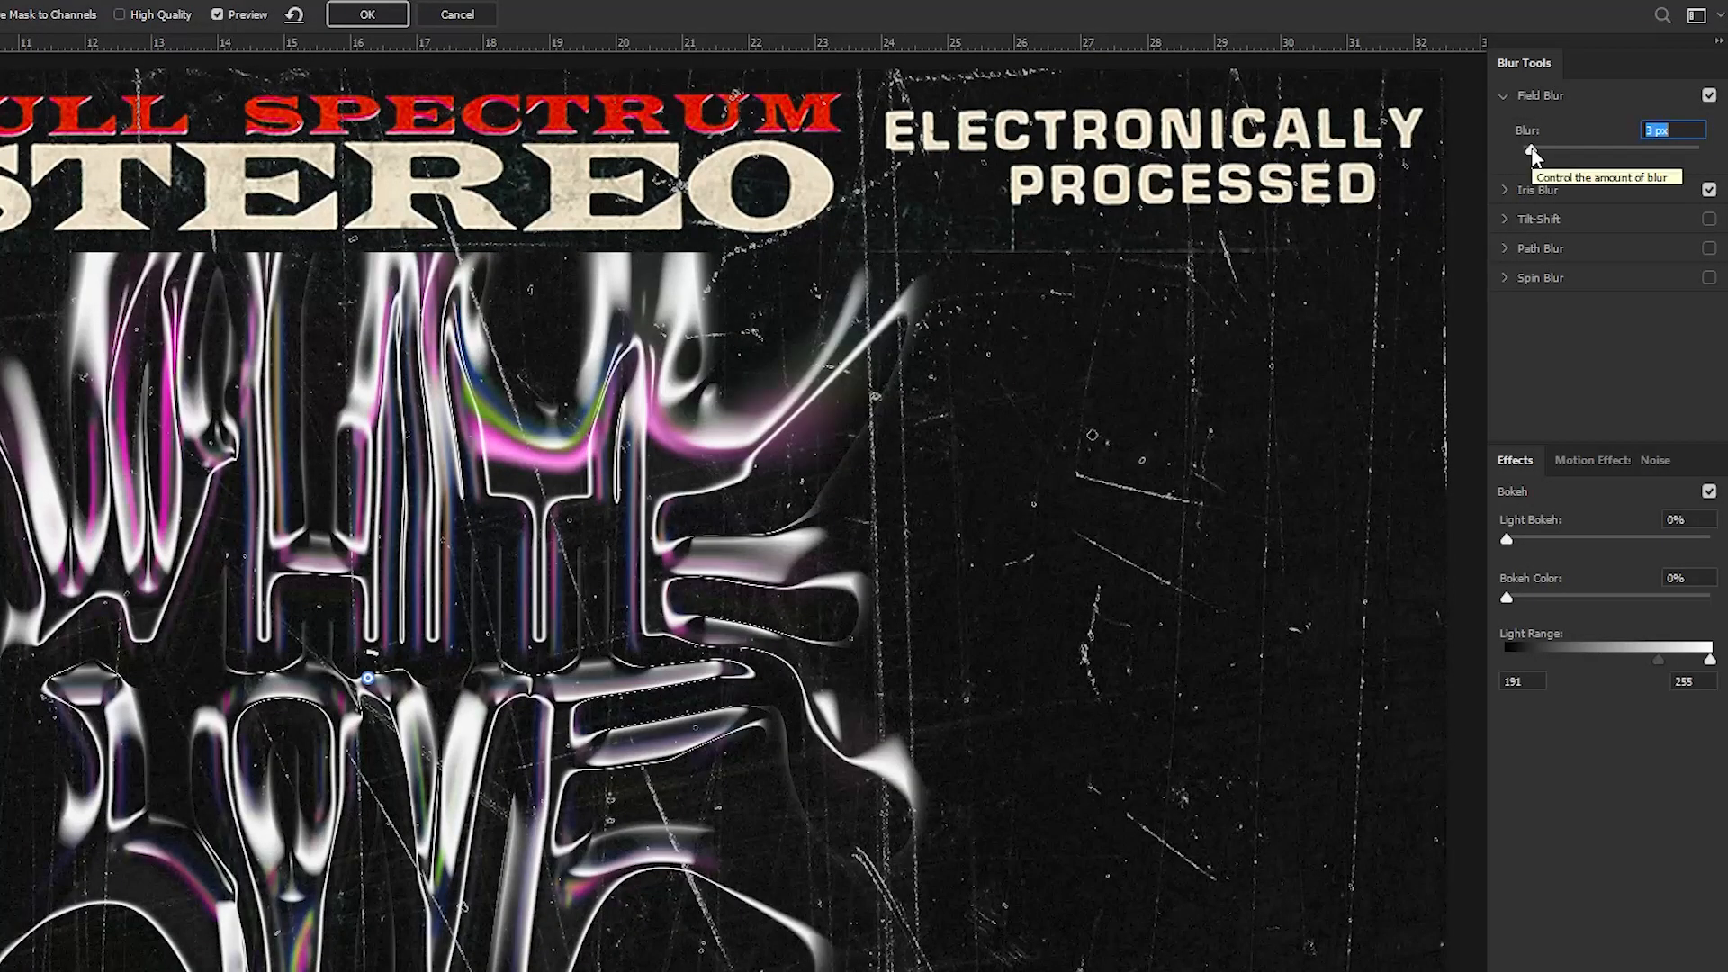
{"action": "left_click_drag", "start_coordinate": [1532, 150], "coordinate": [1528, 150]}
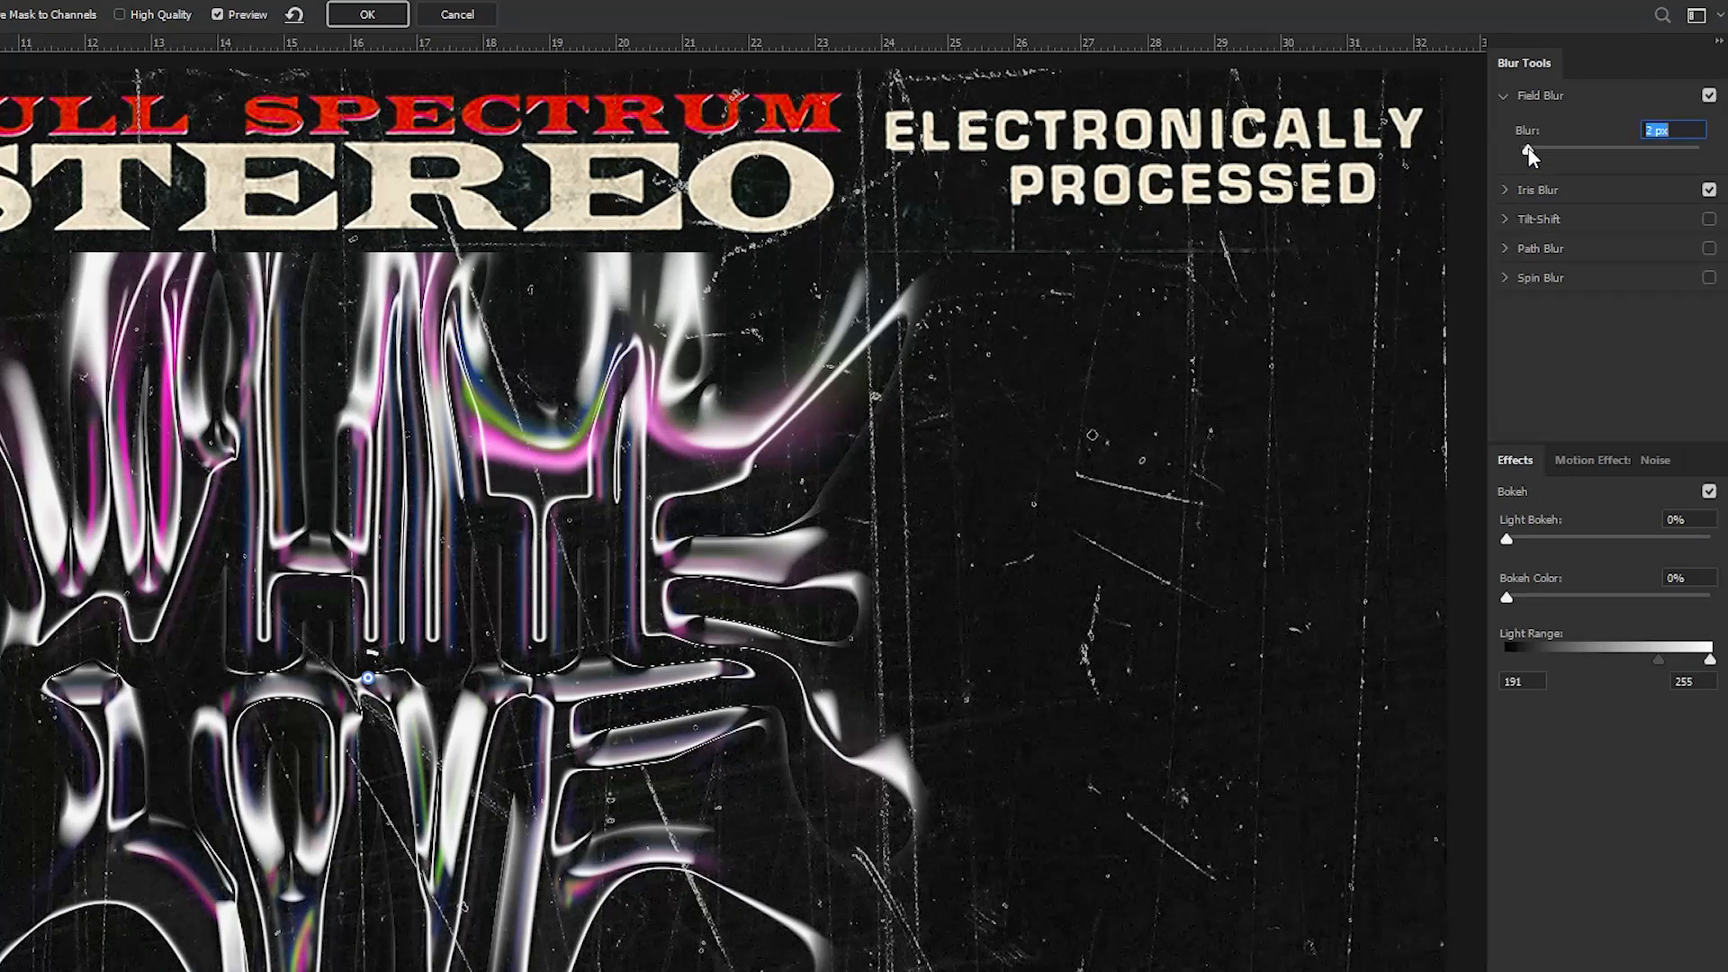
Add a Tilt-Shift blur of 15 px, spread its focus lines over the lettering, and apply the Blur Gallery effects
{"action": "left_click", "coordinate": [1508, 218]}
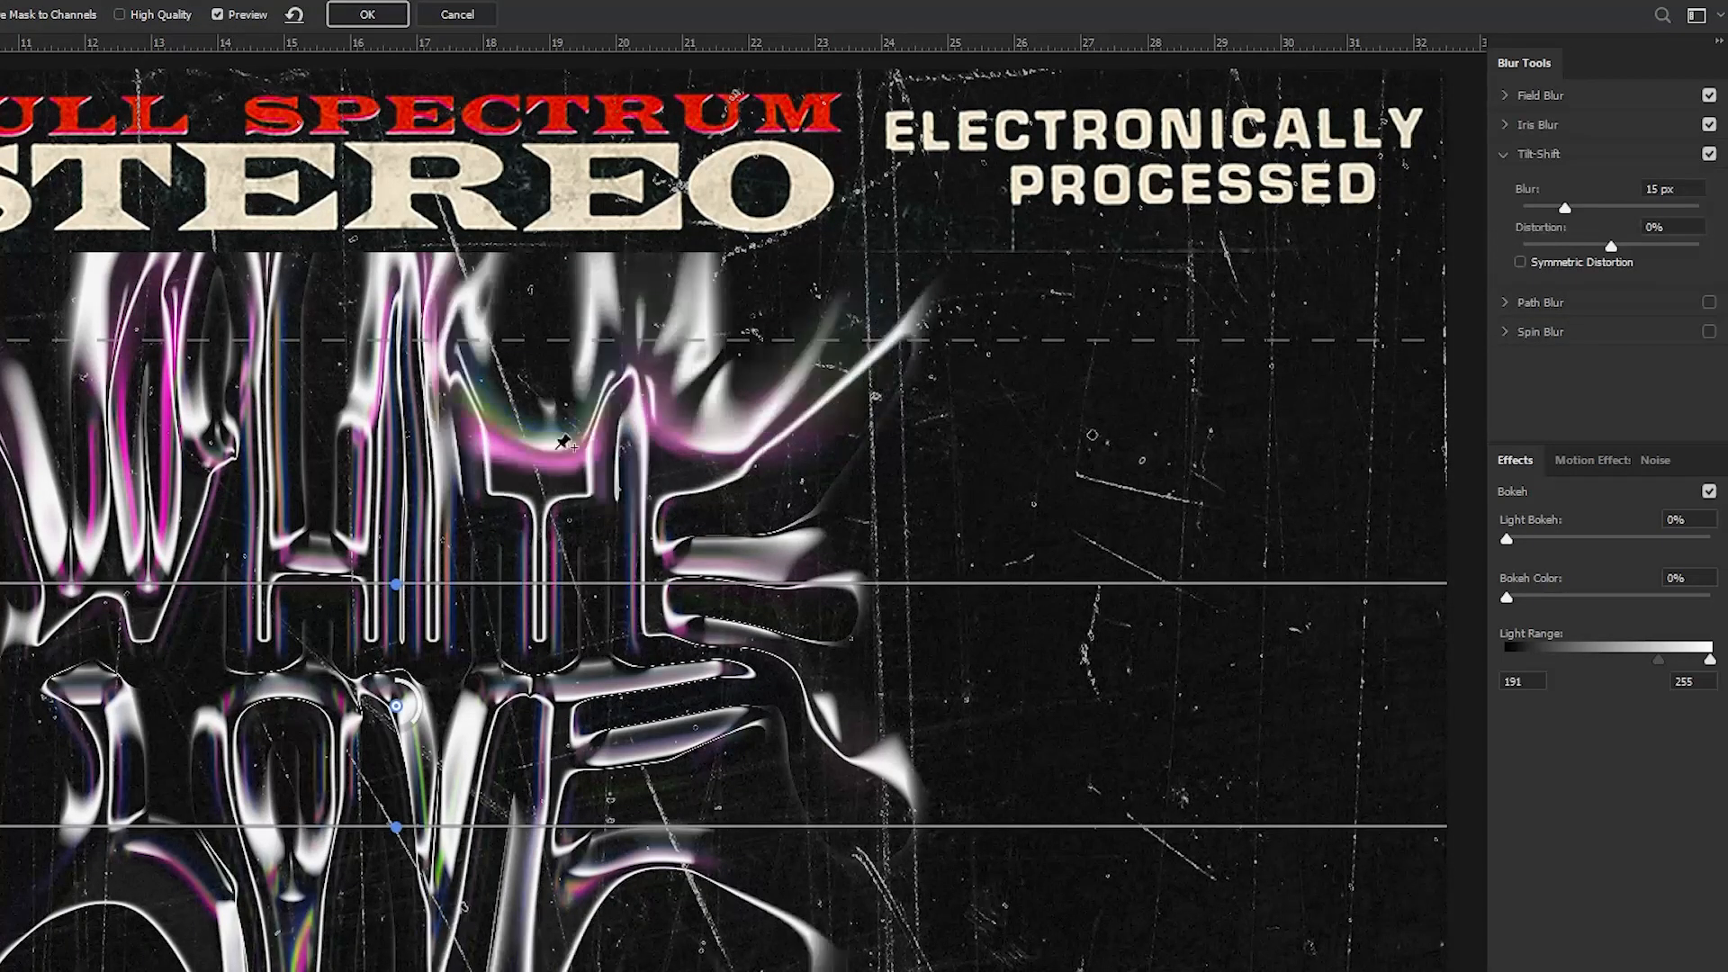
{"action": "left_click_drag", "start_coordinate": [499, 339], "coordinate": [492, 297]}
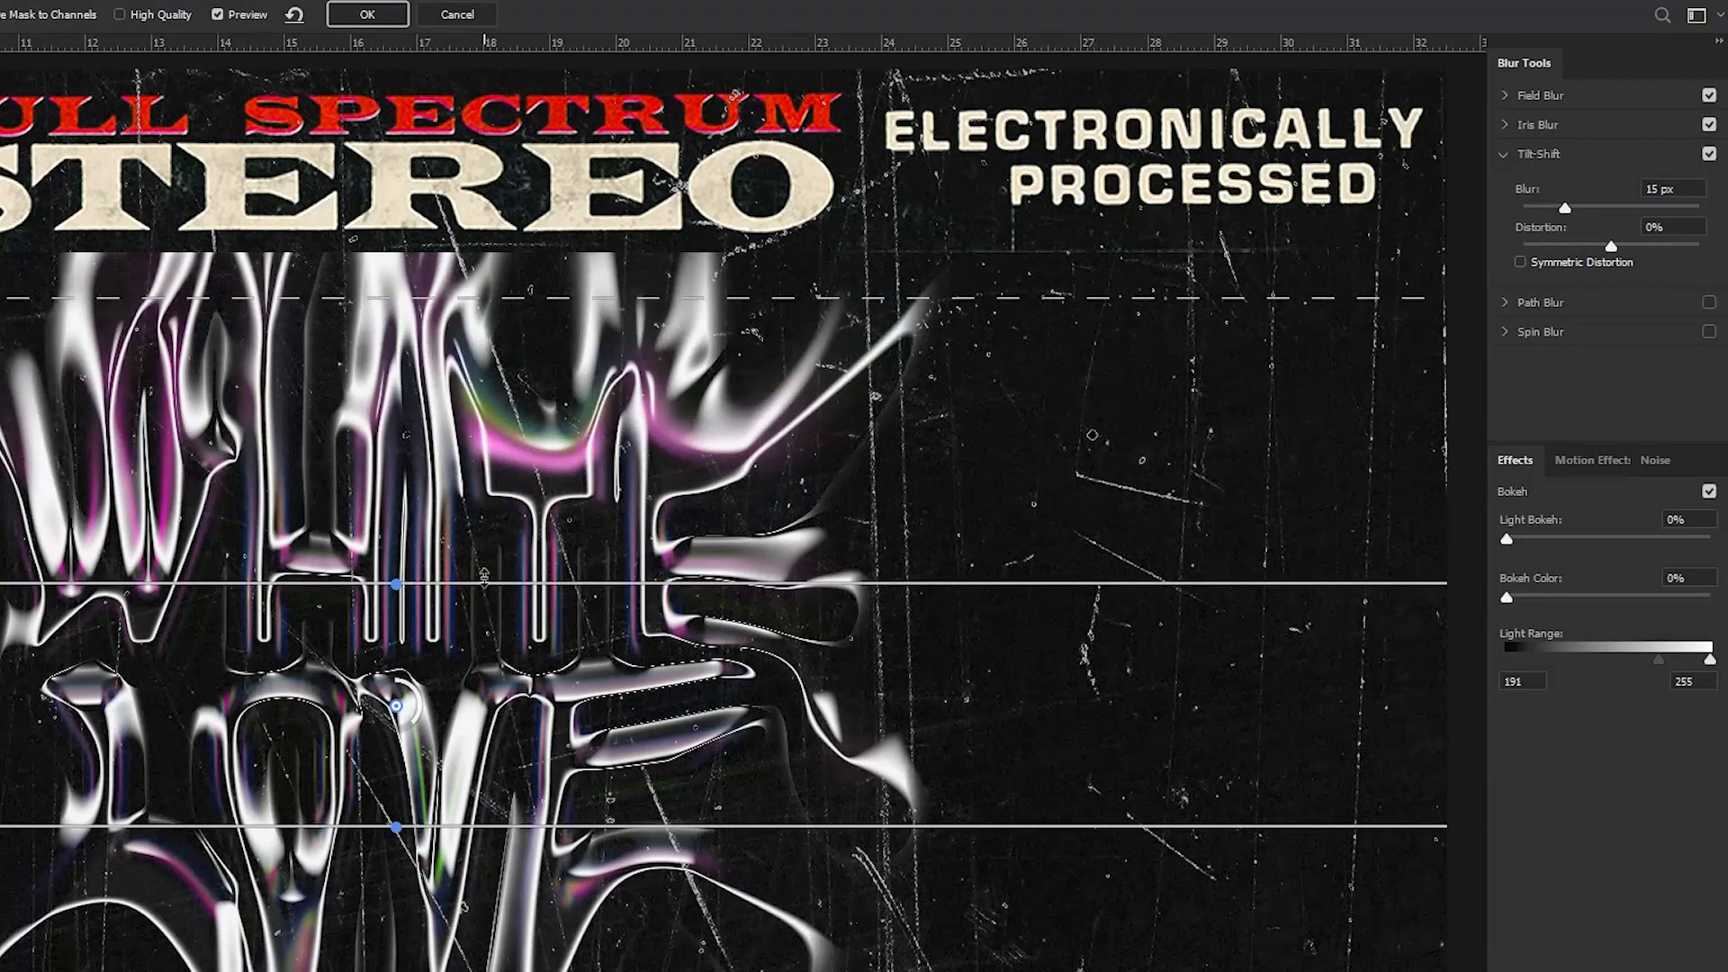
{"action": "left_click_drag", "start_coordinate": [484, 576], "coordinate": [490, 506]}
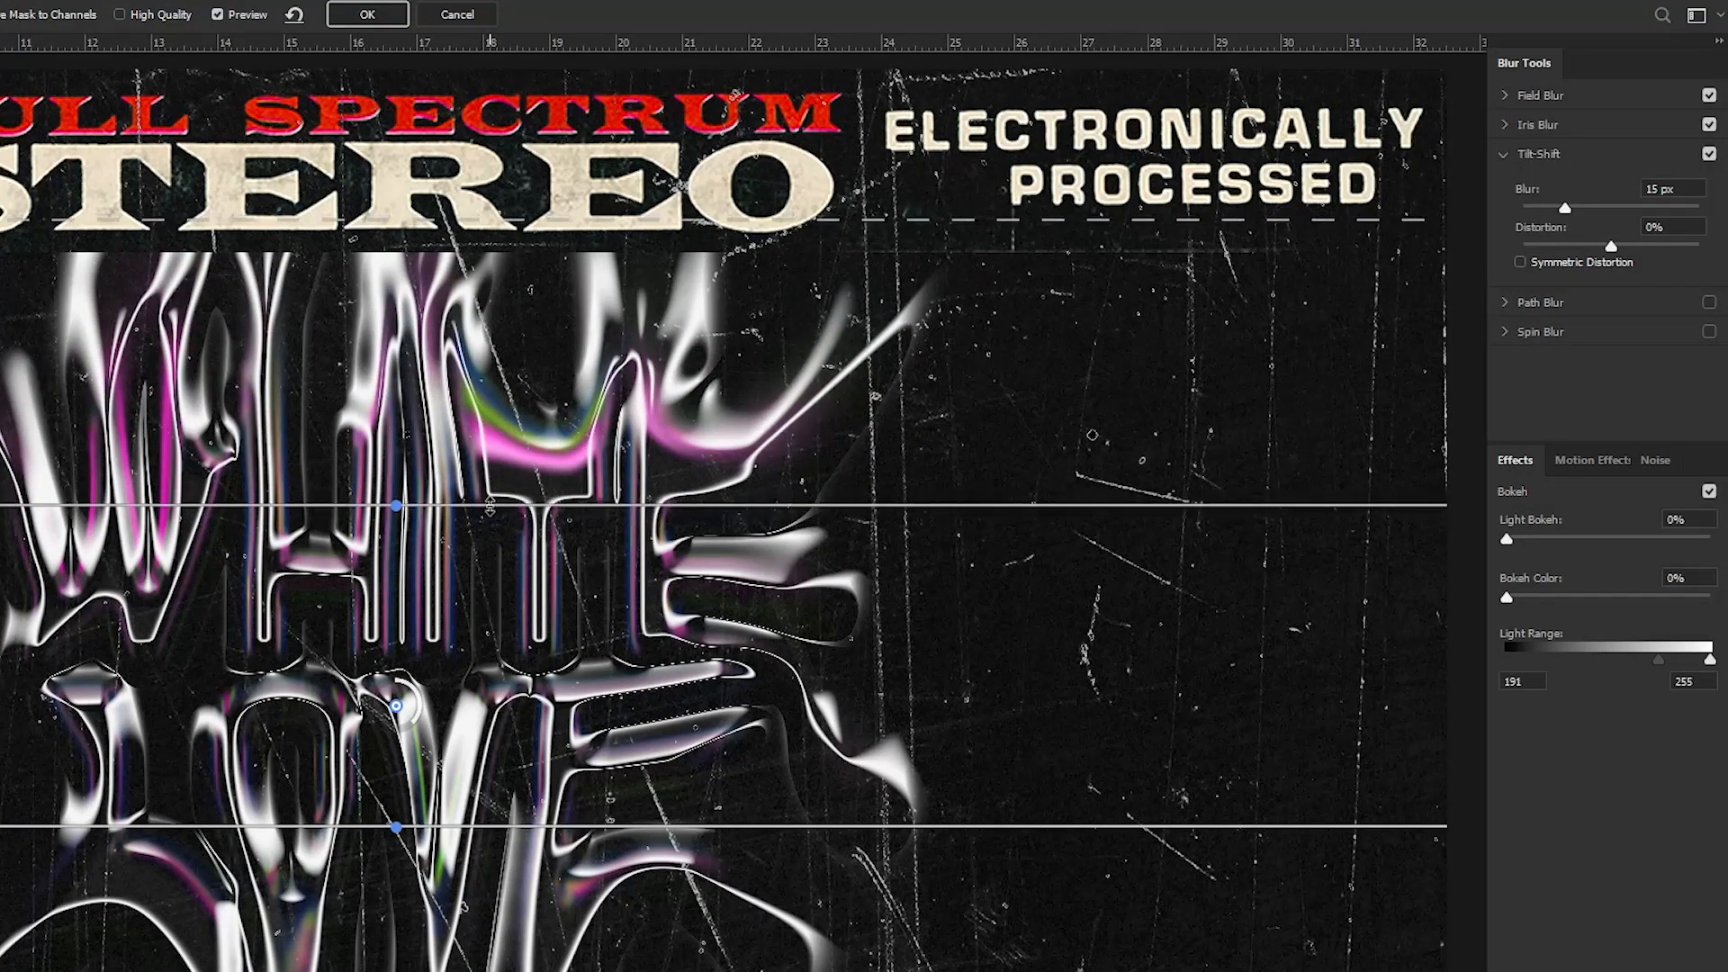
{"action": "left_click_drag", "start_coordinate": [460, 826], "coordinate": [455, 868]}
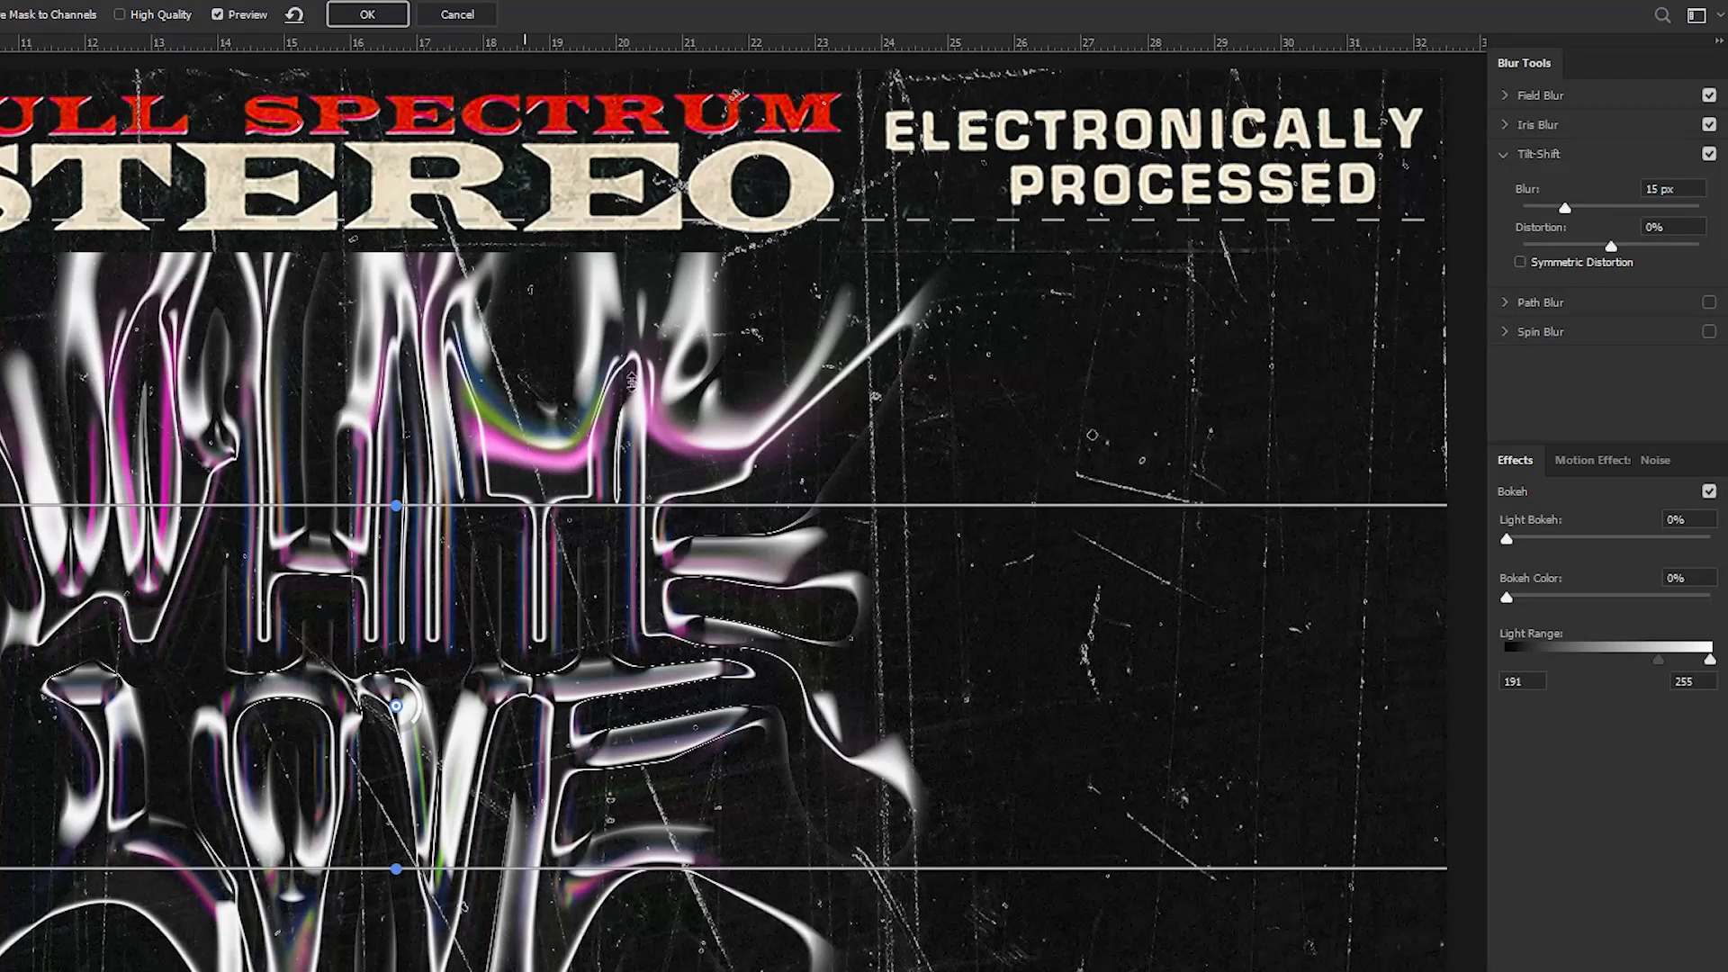
{"action": "left_click_drag", "start_coordinate": [729, 219], "coordinate": [682, 337]}
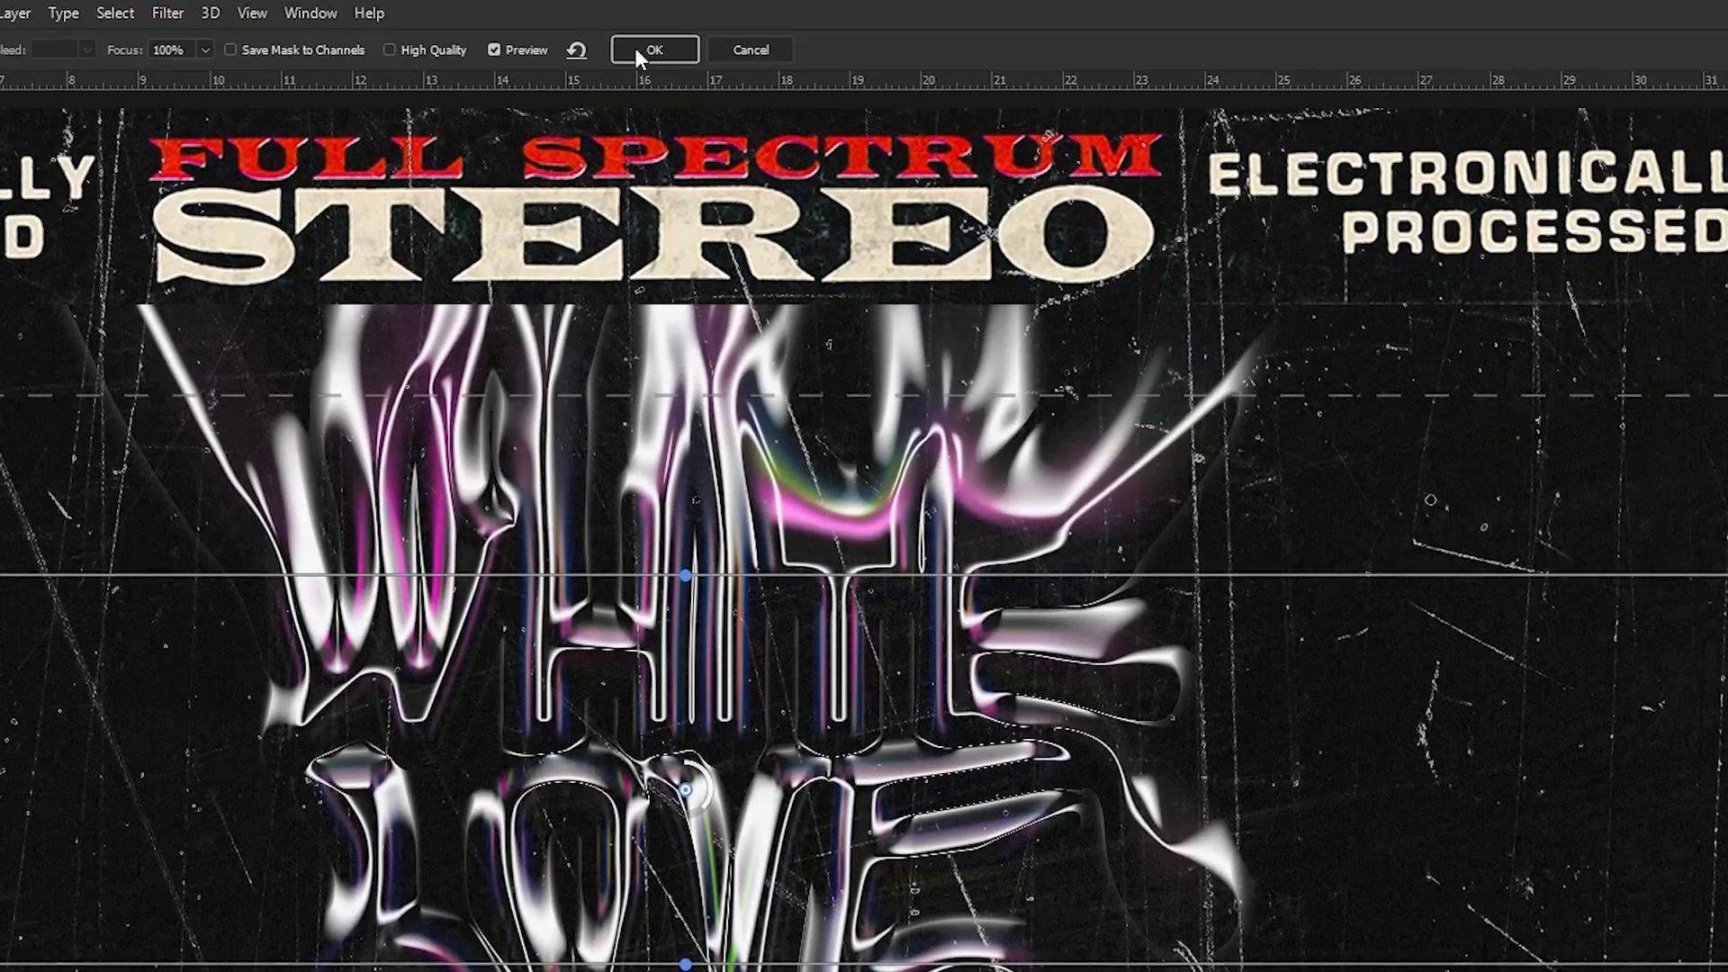
{"action": "left_click", "coordinate": [653, 53]}
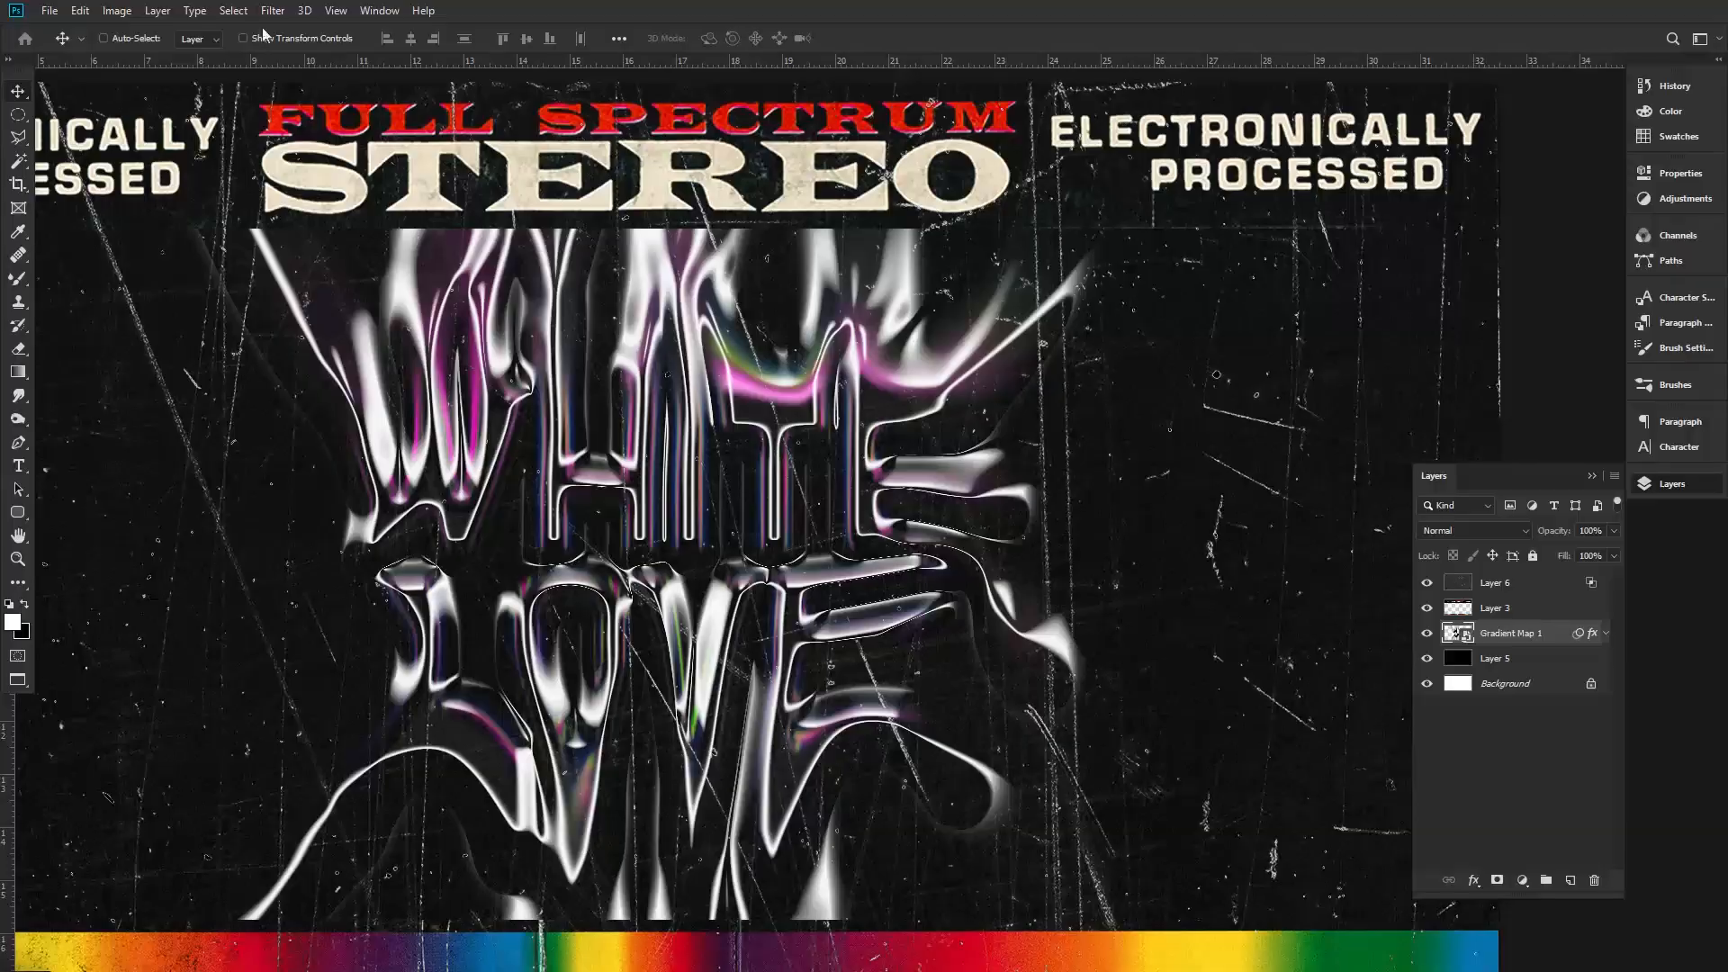
Open Liquify on the blurred lettering and push the upper strokes of WHITE upward and outward with the 175 brush
{"action": "left_click", "coordinate": [167, 13]}
{"action": "left_click", "coordinate": [232, 206]}
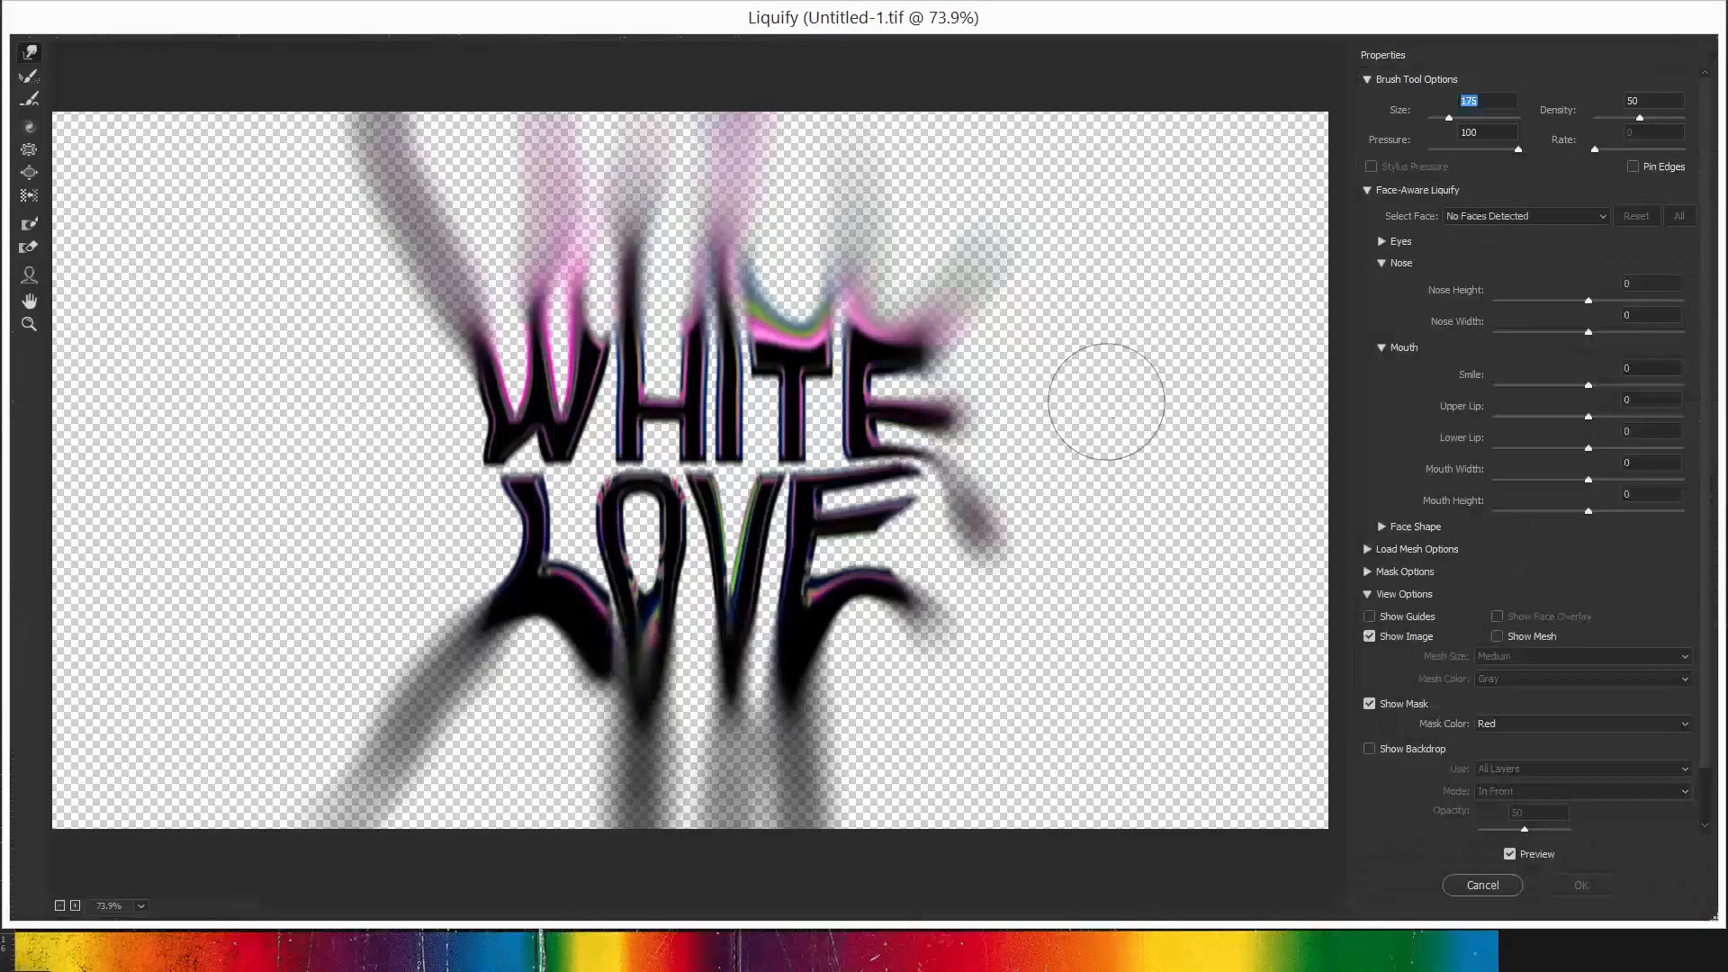
{"action": "left_click_drag", "start_coordinate": [371, 208], "coordinate": [173, 107]}
{"action": "left_click_drag", "start_coordinate": [531, 286], "coordinate": [537, 113]}
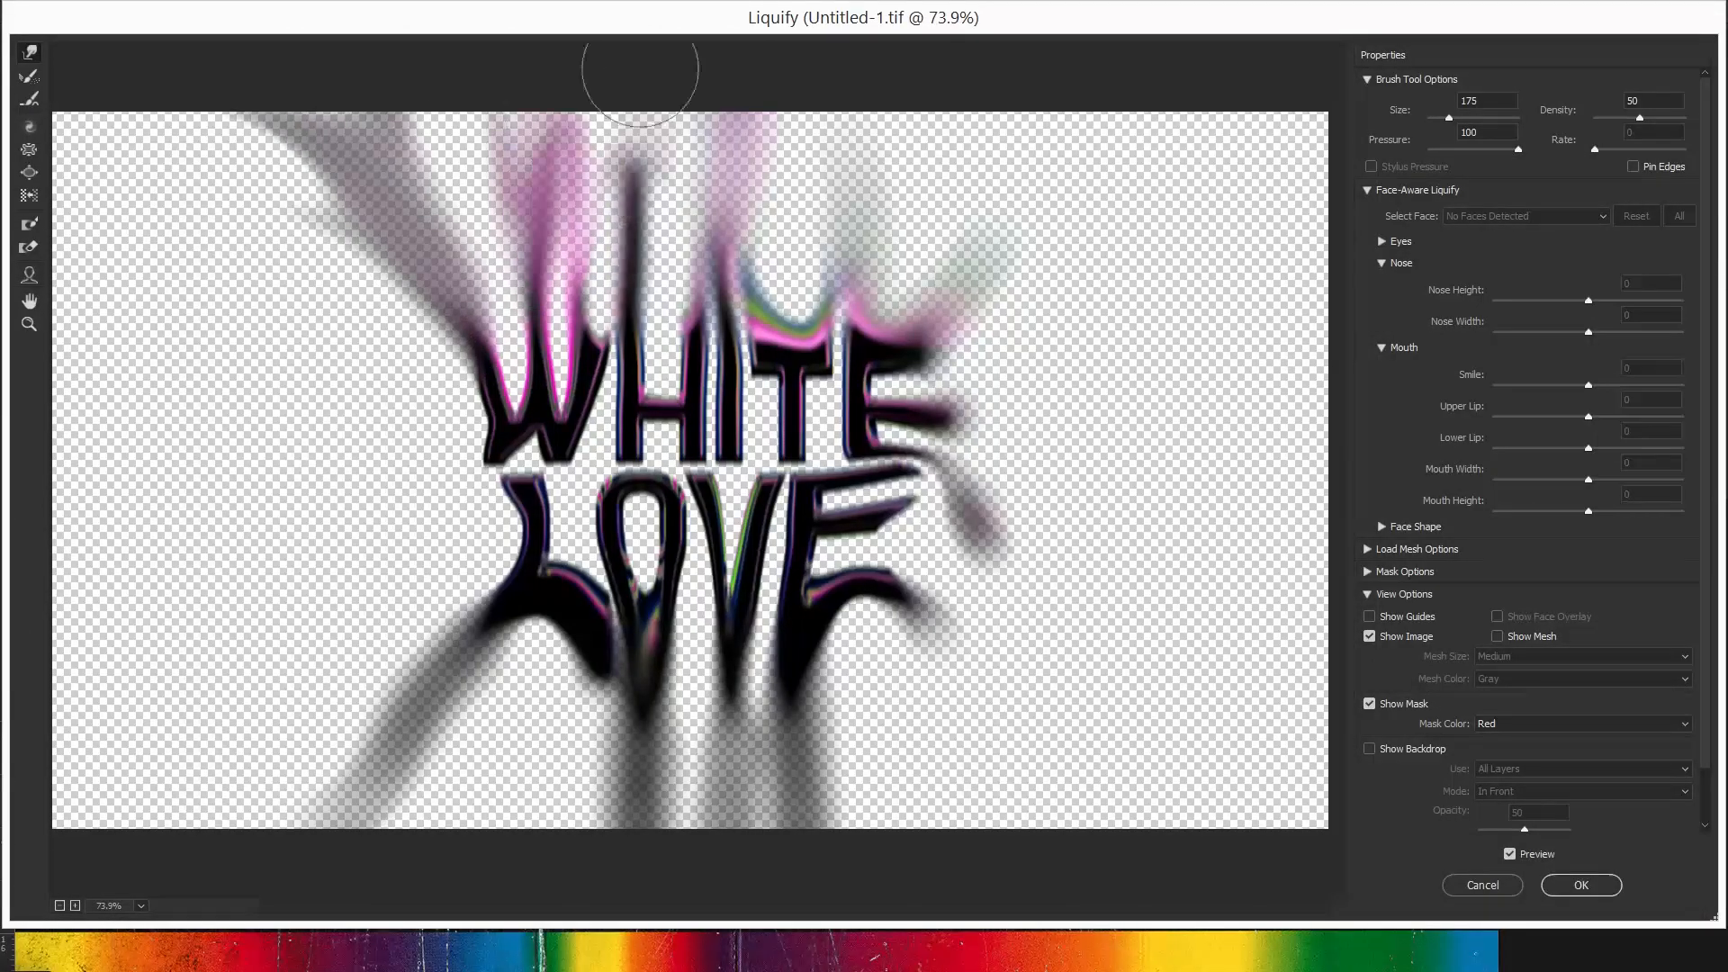
{"action": "left_click_drag", "start_coordinate": [710, 265], "coordinate": [691, 169]}
{"action": "left_click_drag", "start_coordinate": [806, 266], "coordinate": [819, 173]}
{"action": "left_click_drag", "start_coordinate": [879, 282], "coordinate": [903, 187]}
{"action": "left_click_drag", "start_coordinate": [934, 326], "coordinate": [985, 277]}
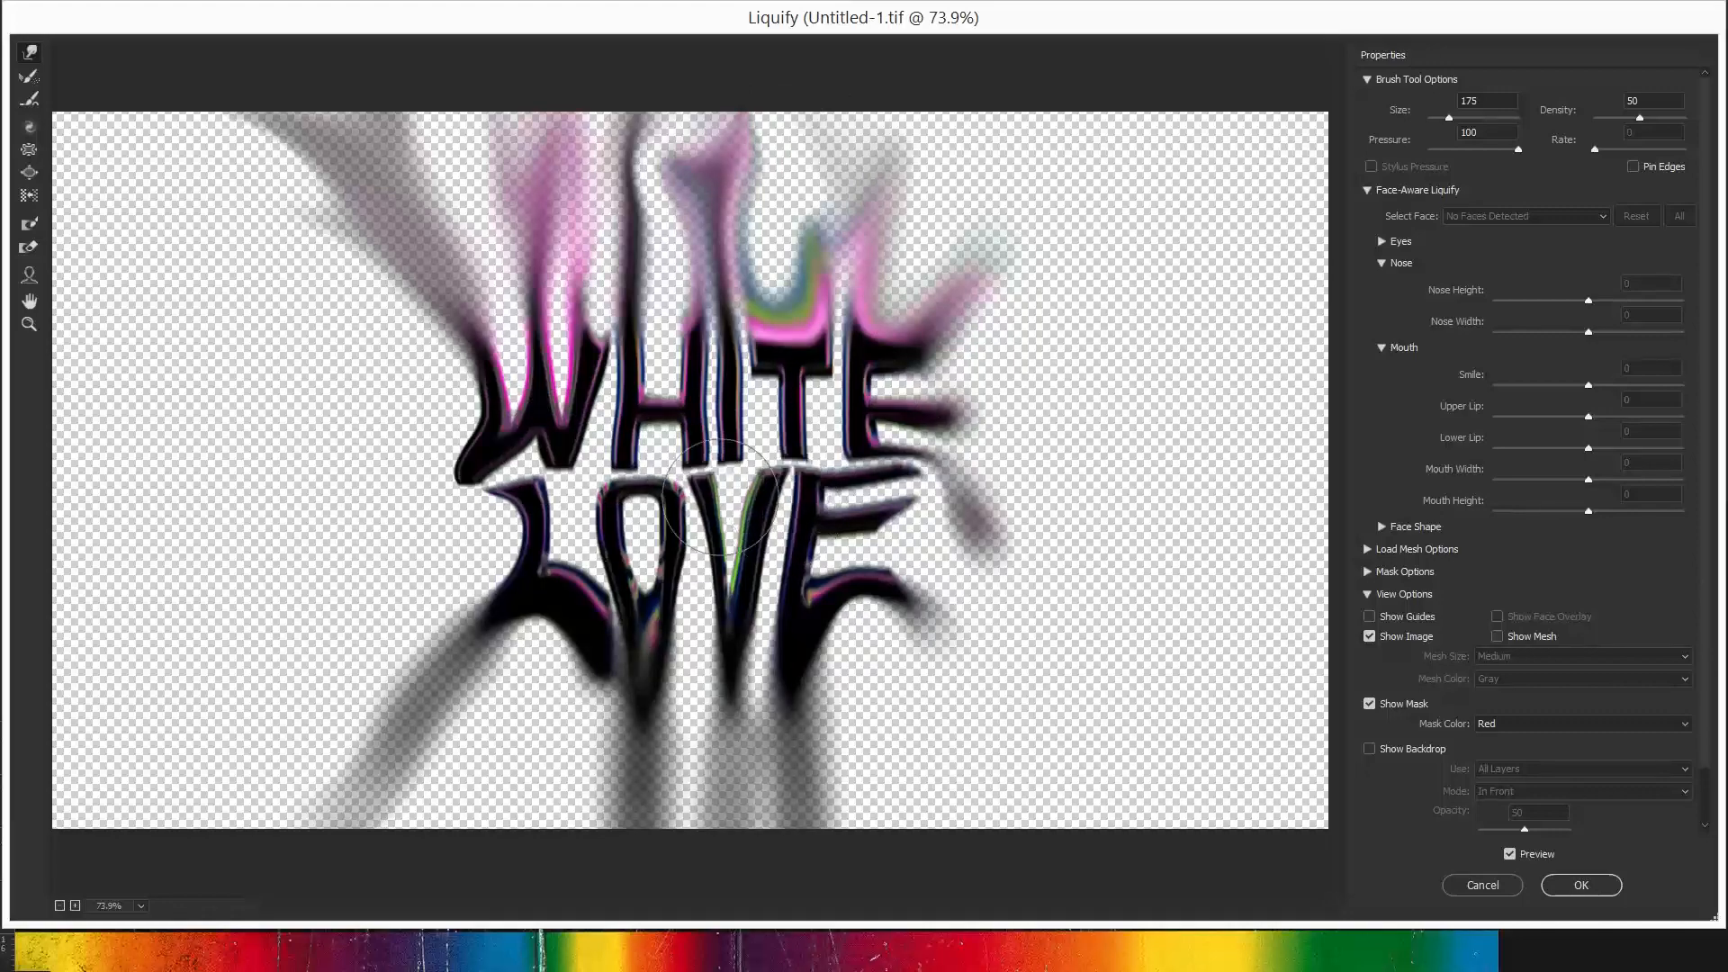
Warp the letters of LOVE, pulling their lower strokes into long downward drips, and apply the Liquify distortion
{"action": "left_click_drag", "start_coordinate": [801, 480], "coordinate": [799, 465]}
{"action": "left_click_drag", "start_coordinate": [900, 594], "coordinate": [1022, 748]}
{"action": "left_click_drag", "start_coordinate": [830, 675], "coordinate": [861, 767]}
{"action": "left_click_drag", "start_coordinate": [792, 710], "coordinate": [786, 844]}
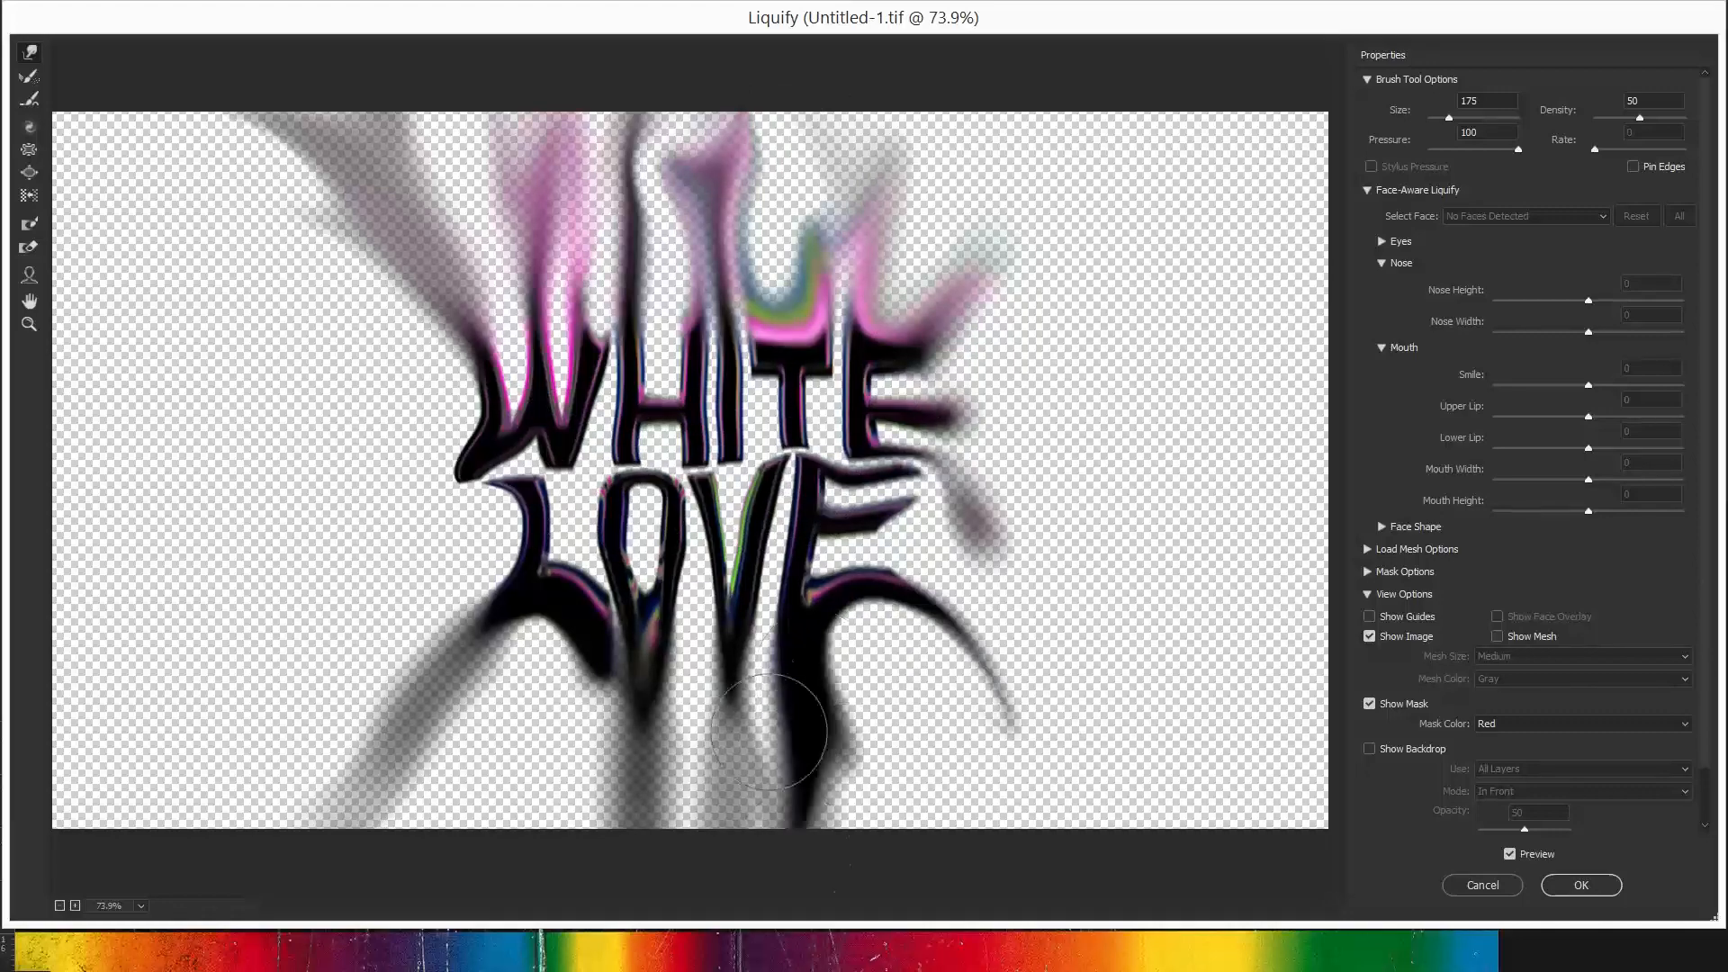
{"action": "left_click_drag", "start_coordinate": [731, 689], "coordinate": [731, 842]}
{"action": "left_click_drag", "start_coordinate": [641, 706], "coordinate": [632, 808]}
{"action": "left_click_drag", "start_coordinate": [501, 639], "coordinate": [450, 701]}
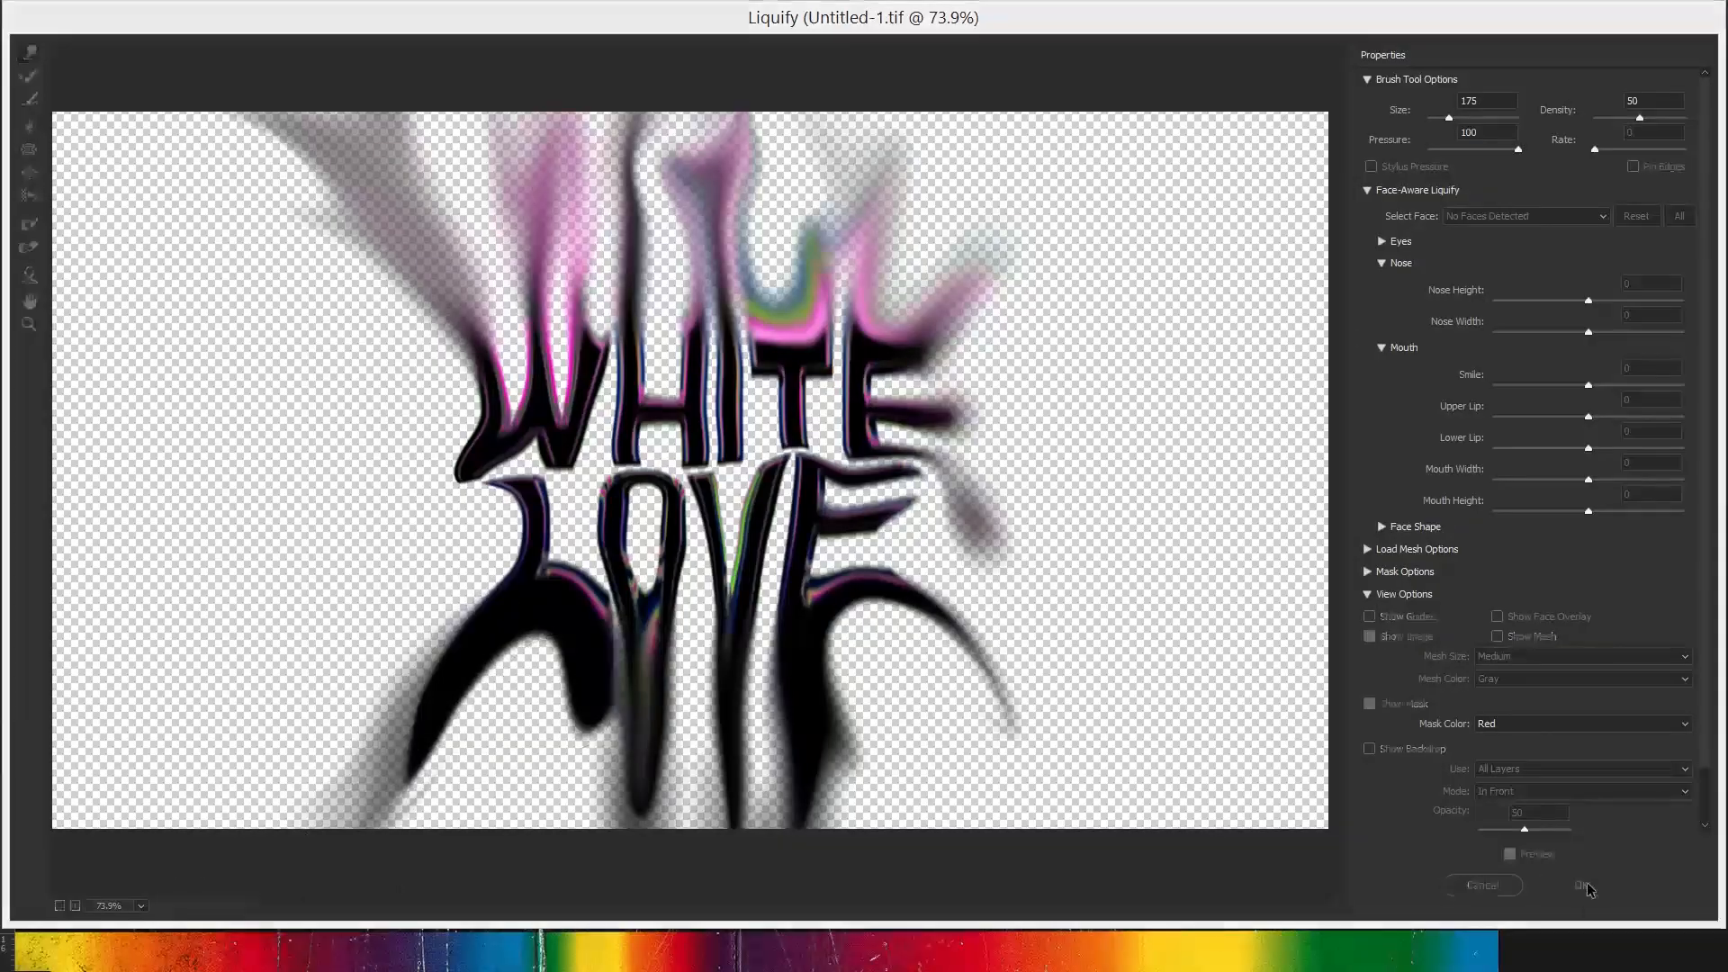
{"action": "left_click", "coordinate": [1581, 885]}
Duplicate the Gradient Map 1 layer and set the copy's blend mode to Dissolve
{"action": "key", "text": "ctrl+j"}
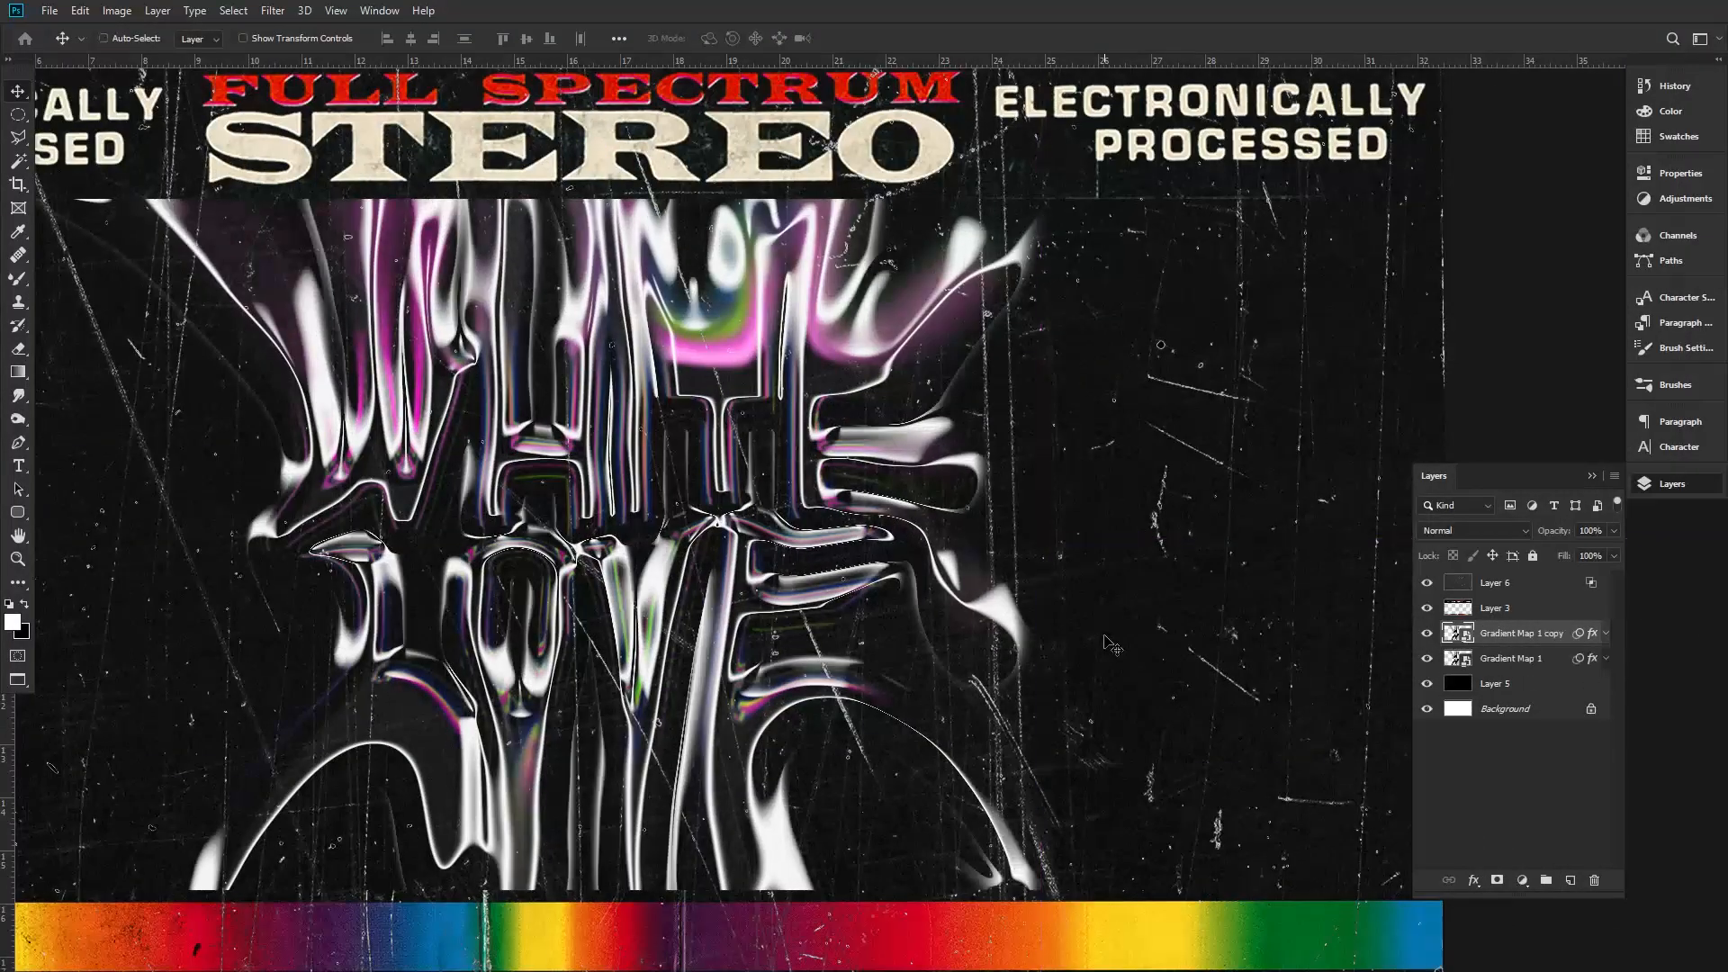
{"action": "left_click", "coordinate": [1500, 531]}
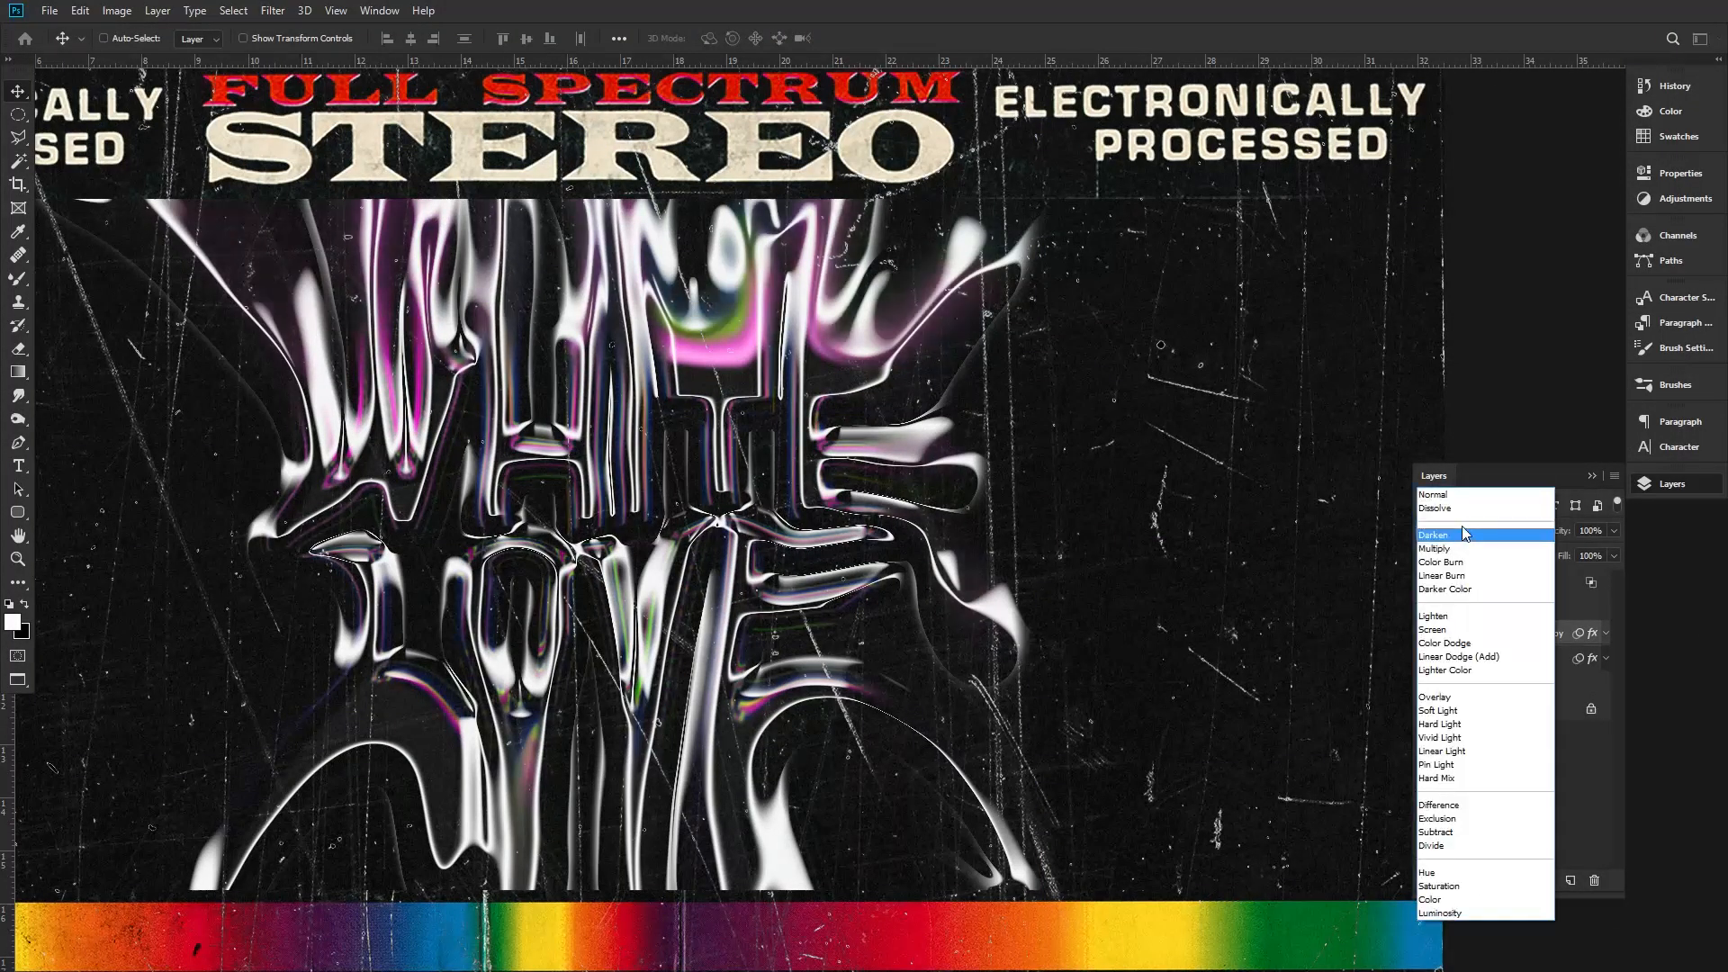
{"action": "left_click", "coordinate": [1444, 510]}
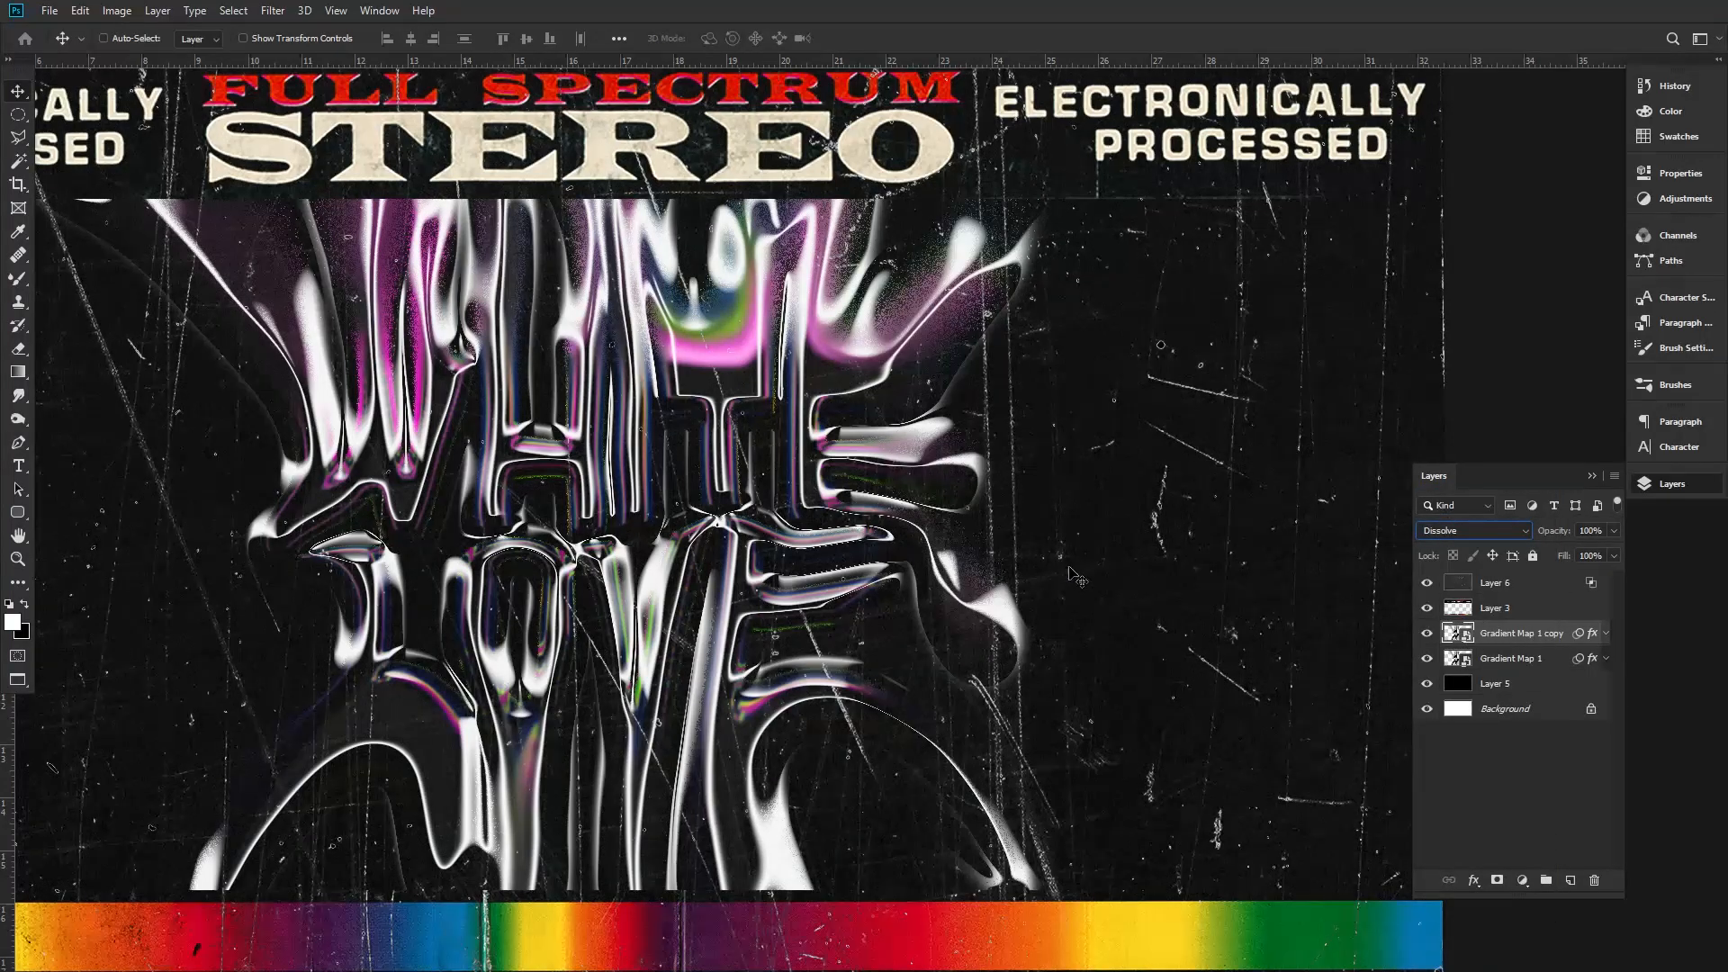
Set the Gradient Map 1 copy's blend mode to Vivid Light and convert both Gradient Map layers into one smart object
{"action": "left_click", "coordinate": [566, 363], "text": "ctrl"}
{"action": "left_click", "coordinate": [683, 445], "text": "ctrl+alt"}
{"action": "left_click_drag", "start_coordinate": [850, 554], "coordinate": [976, 526]}
{"action": "key", "text": "ctrl+0"}
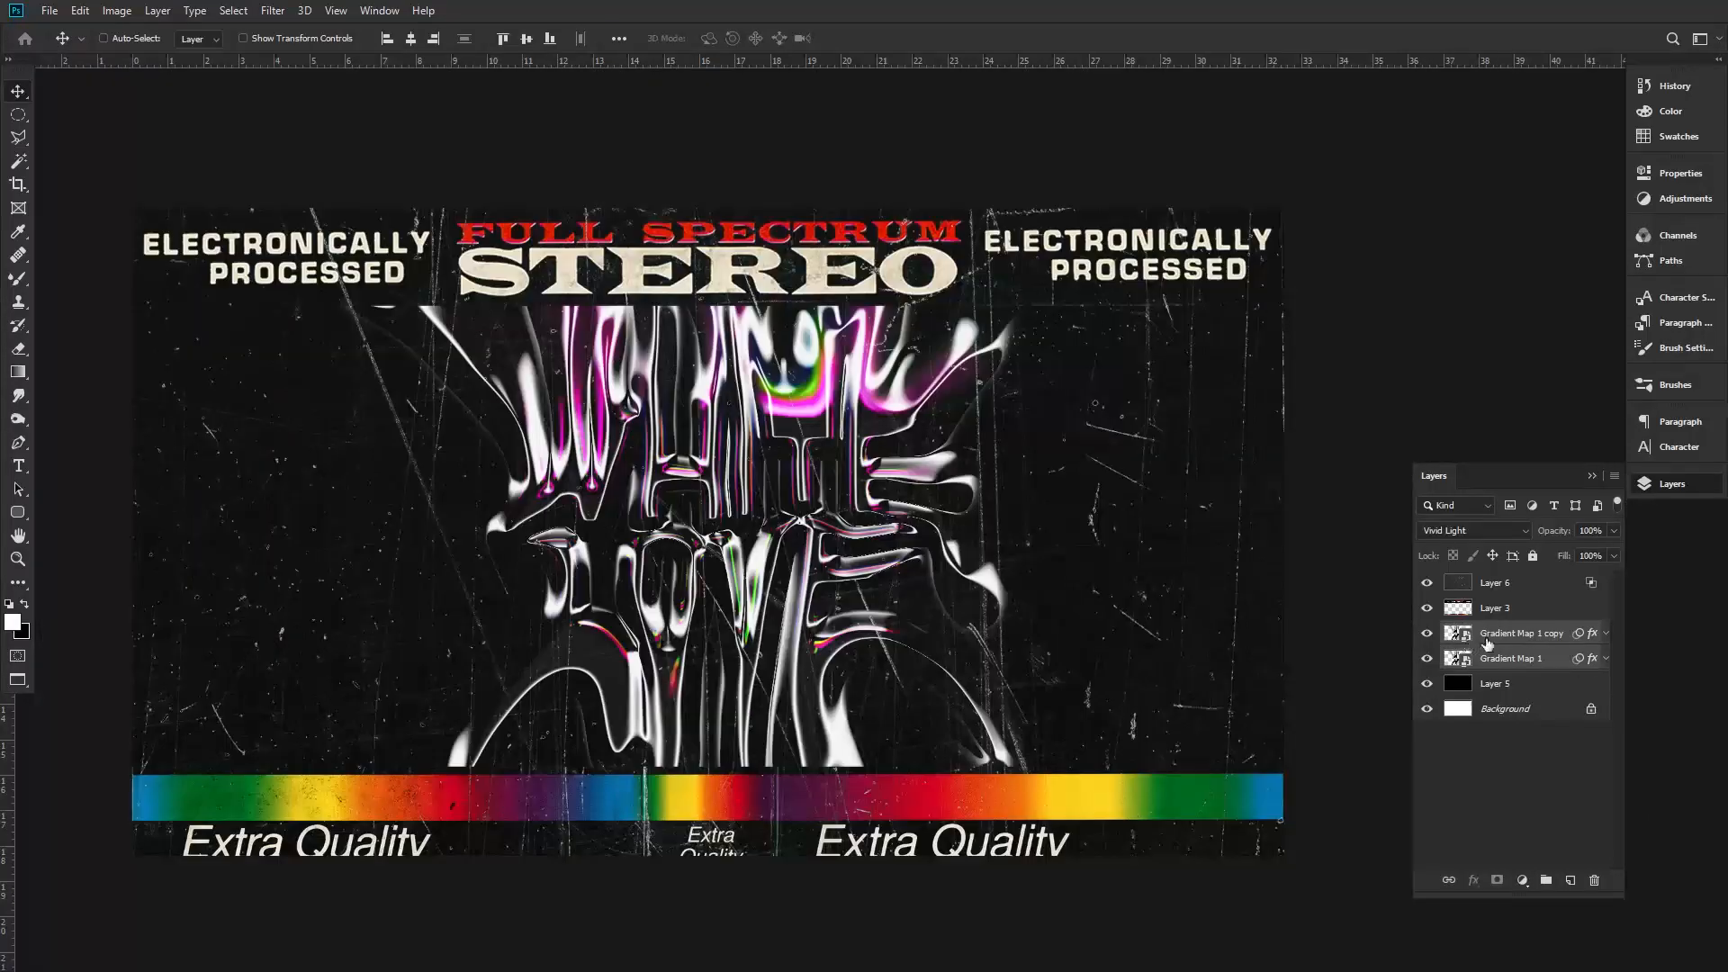
{"action": "right_click", "coordinate": [1501, 637]}
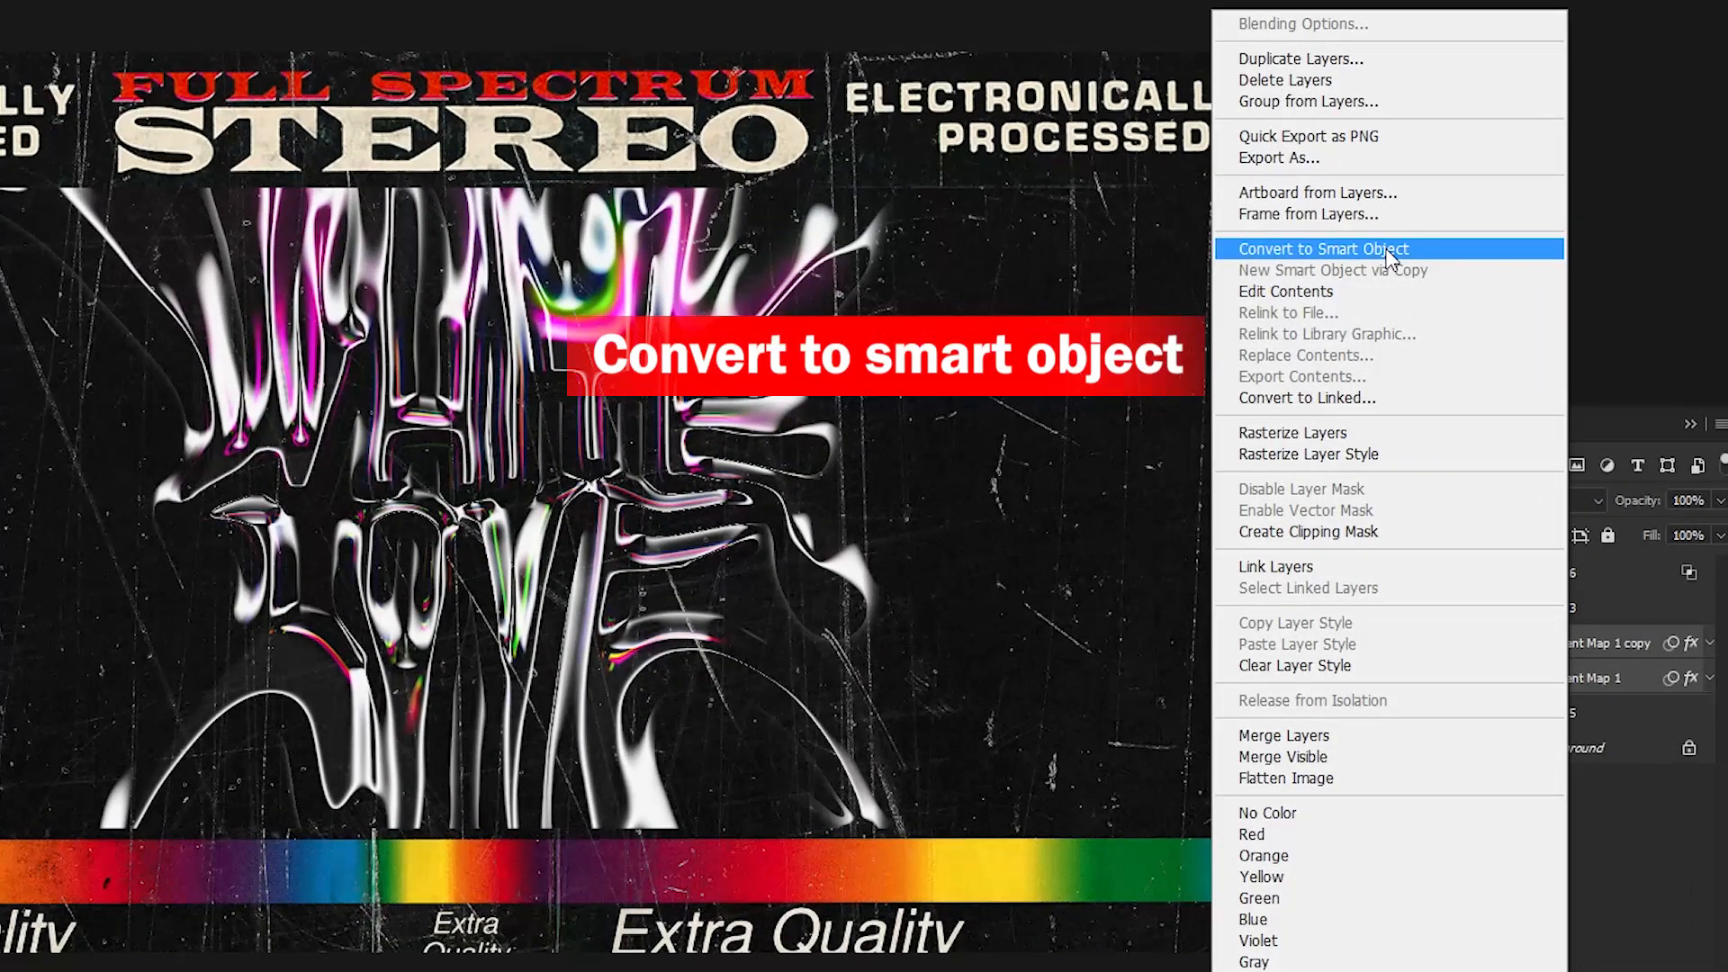
{"action": "left_click", "coordinate": [1387, 250]}
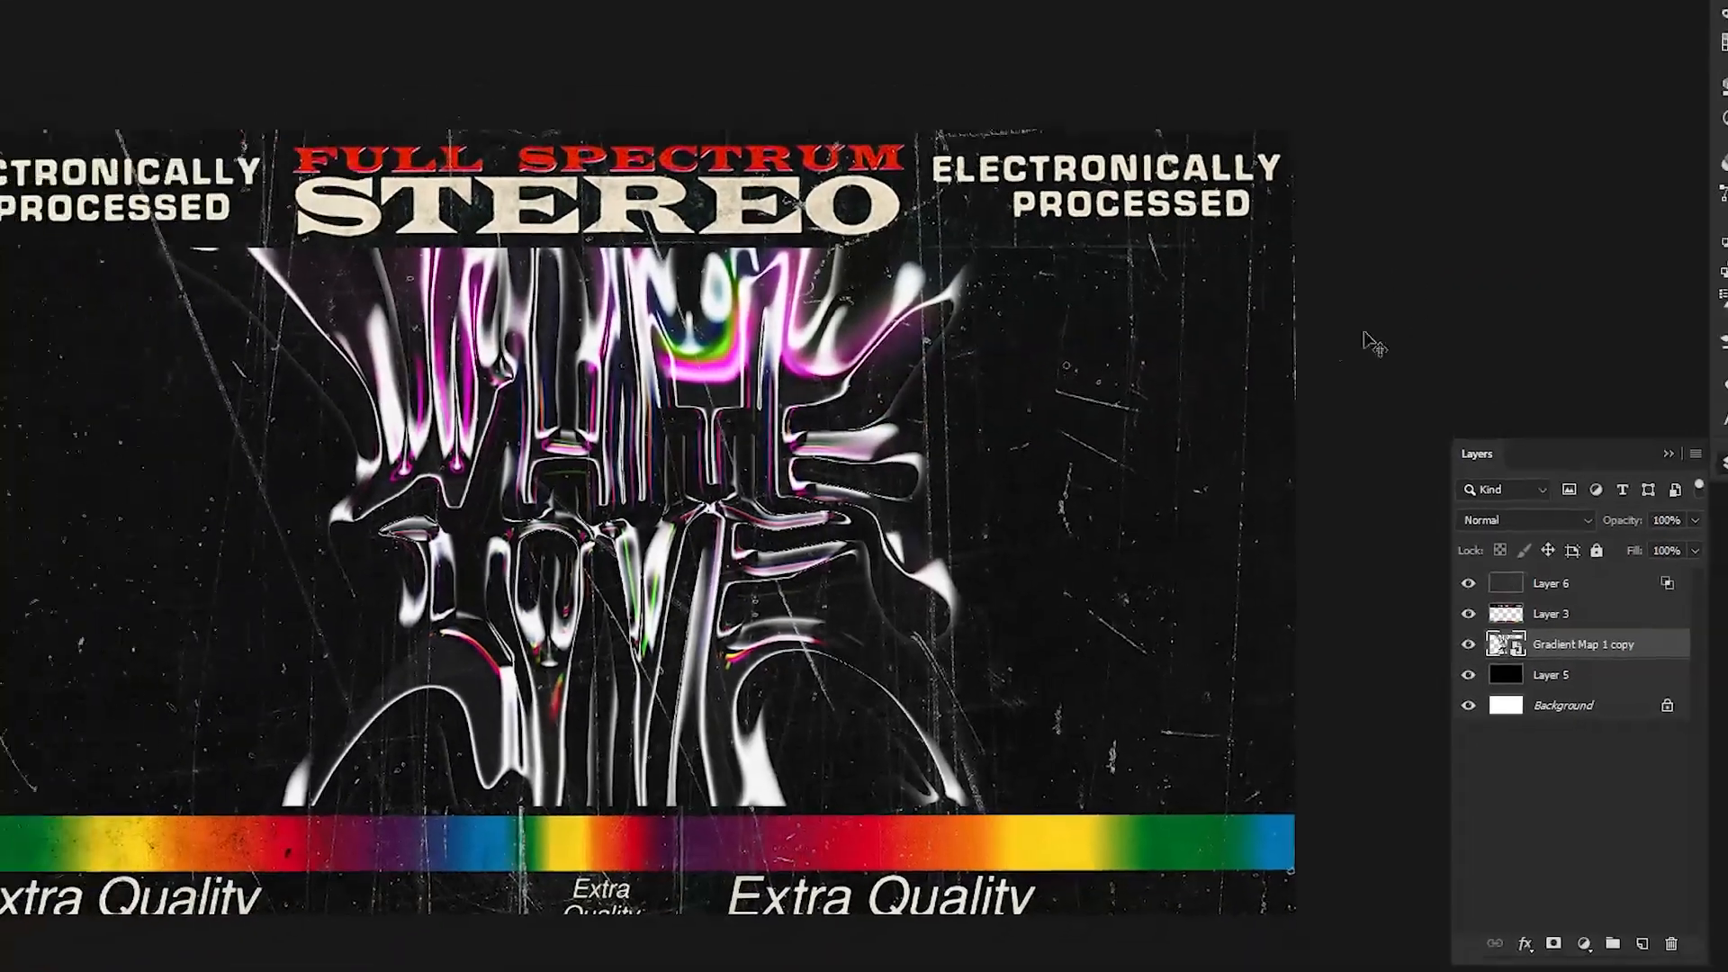
Apply an S-shaped Curves adjustment to the lettering smart object, lowering the shadows at input 92 to output 49 and raising the highlights
{"action": "left_click", "coordinate": [116, 11]}
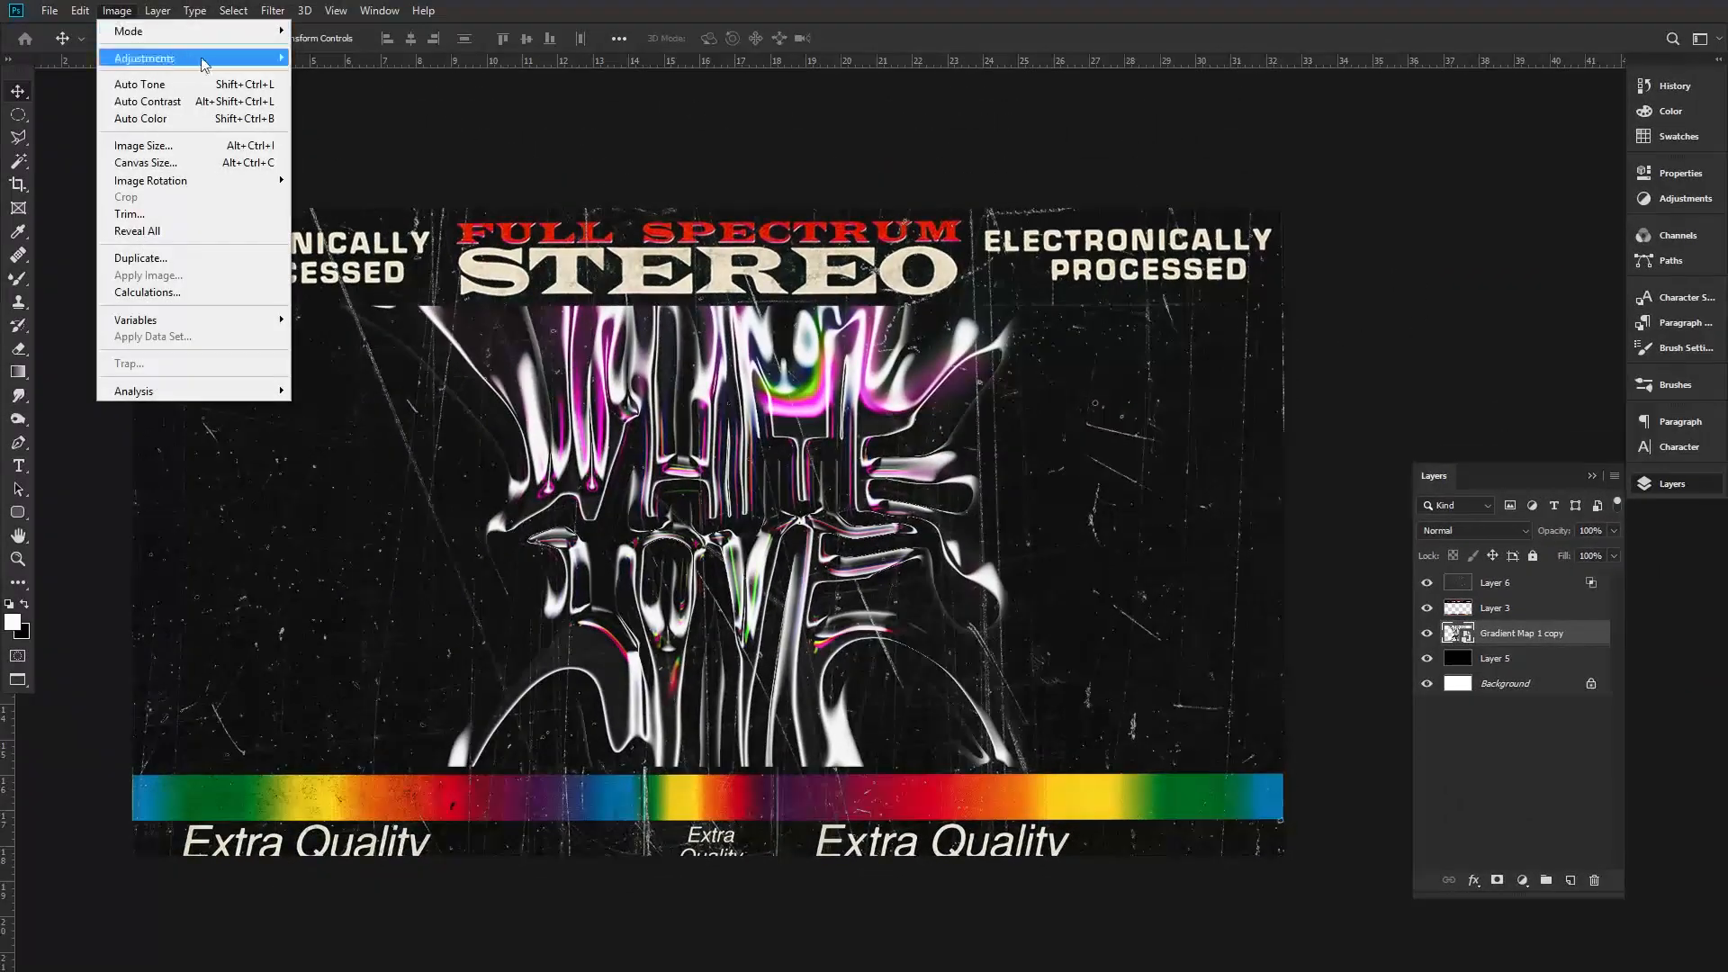
{"action": "mouse_move", "coordinate": [195, 64]}
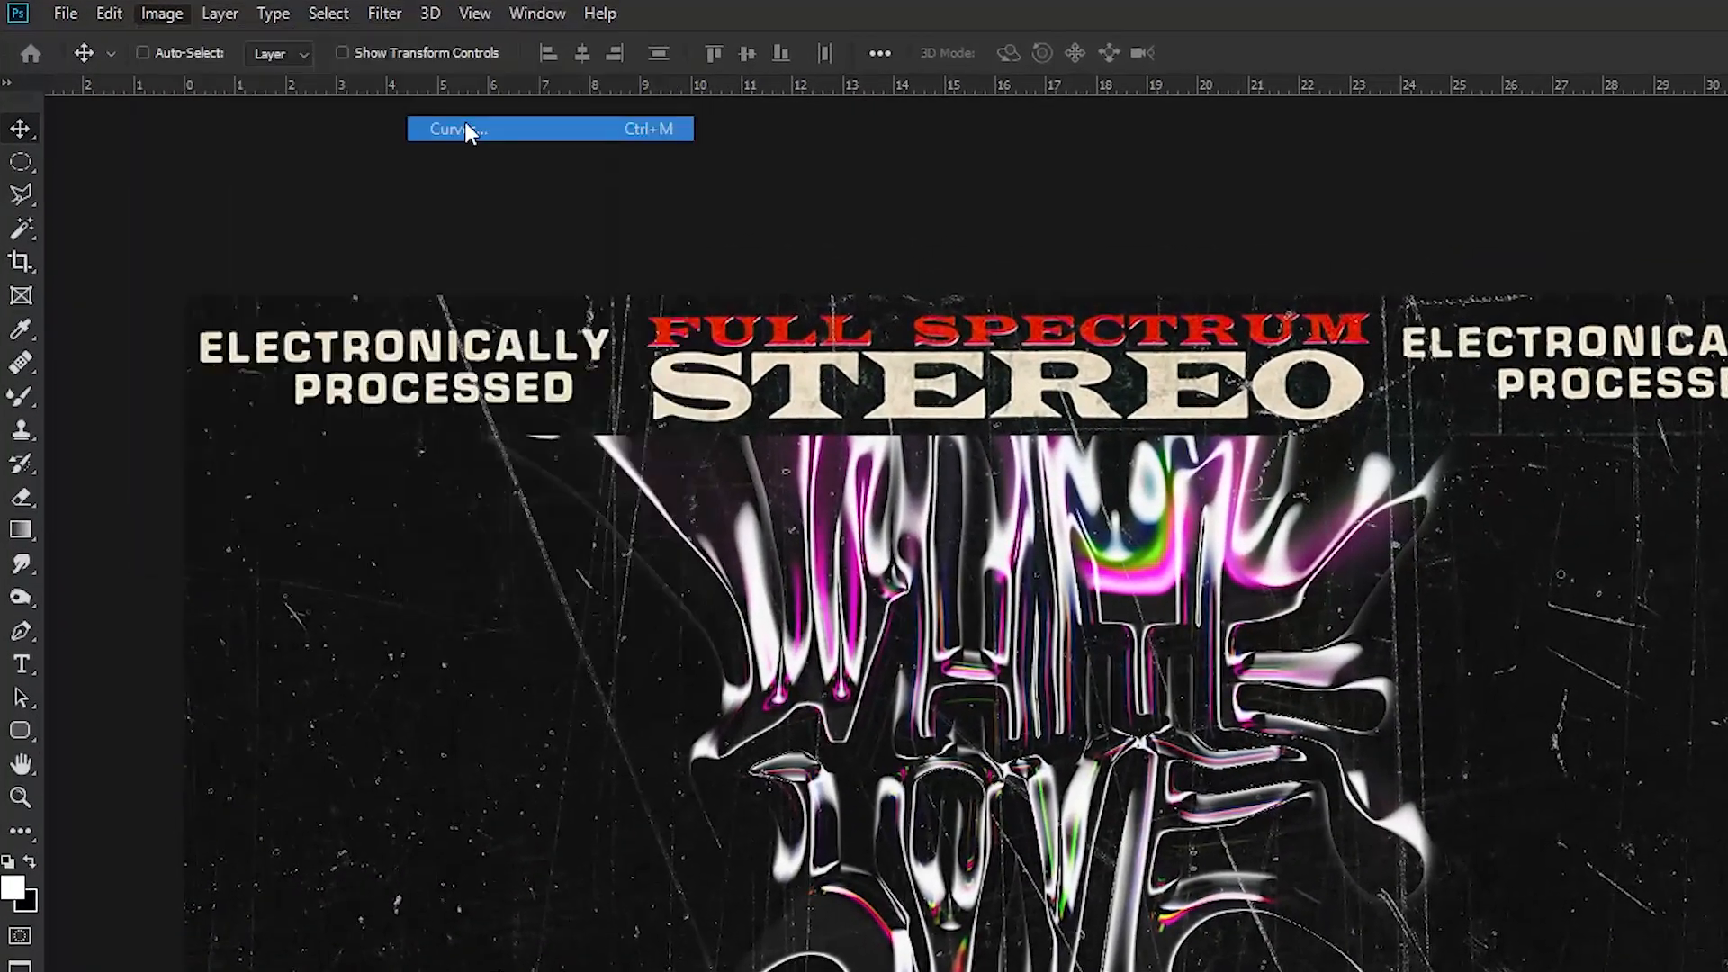
{"action": "left_click", "coordinate": [465, 126]}
{"action": "left_click_drag", "start_coordinate": [1294, 219], "coordinate": [1727, 537]}
{"action": "left_click", "coordinate": [1559, 738]}
{"action": "left_click_drag", "start_coordinate": [1558, 738], "coordinate": [1570, 764]}
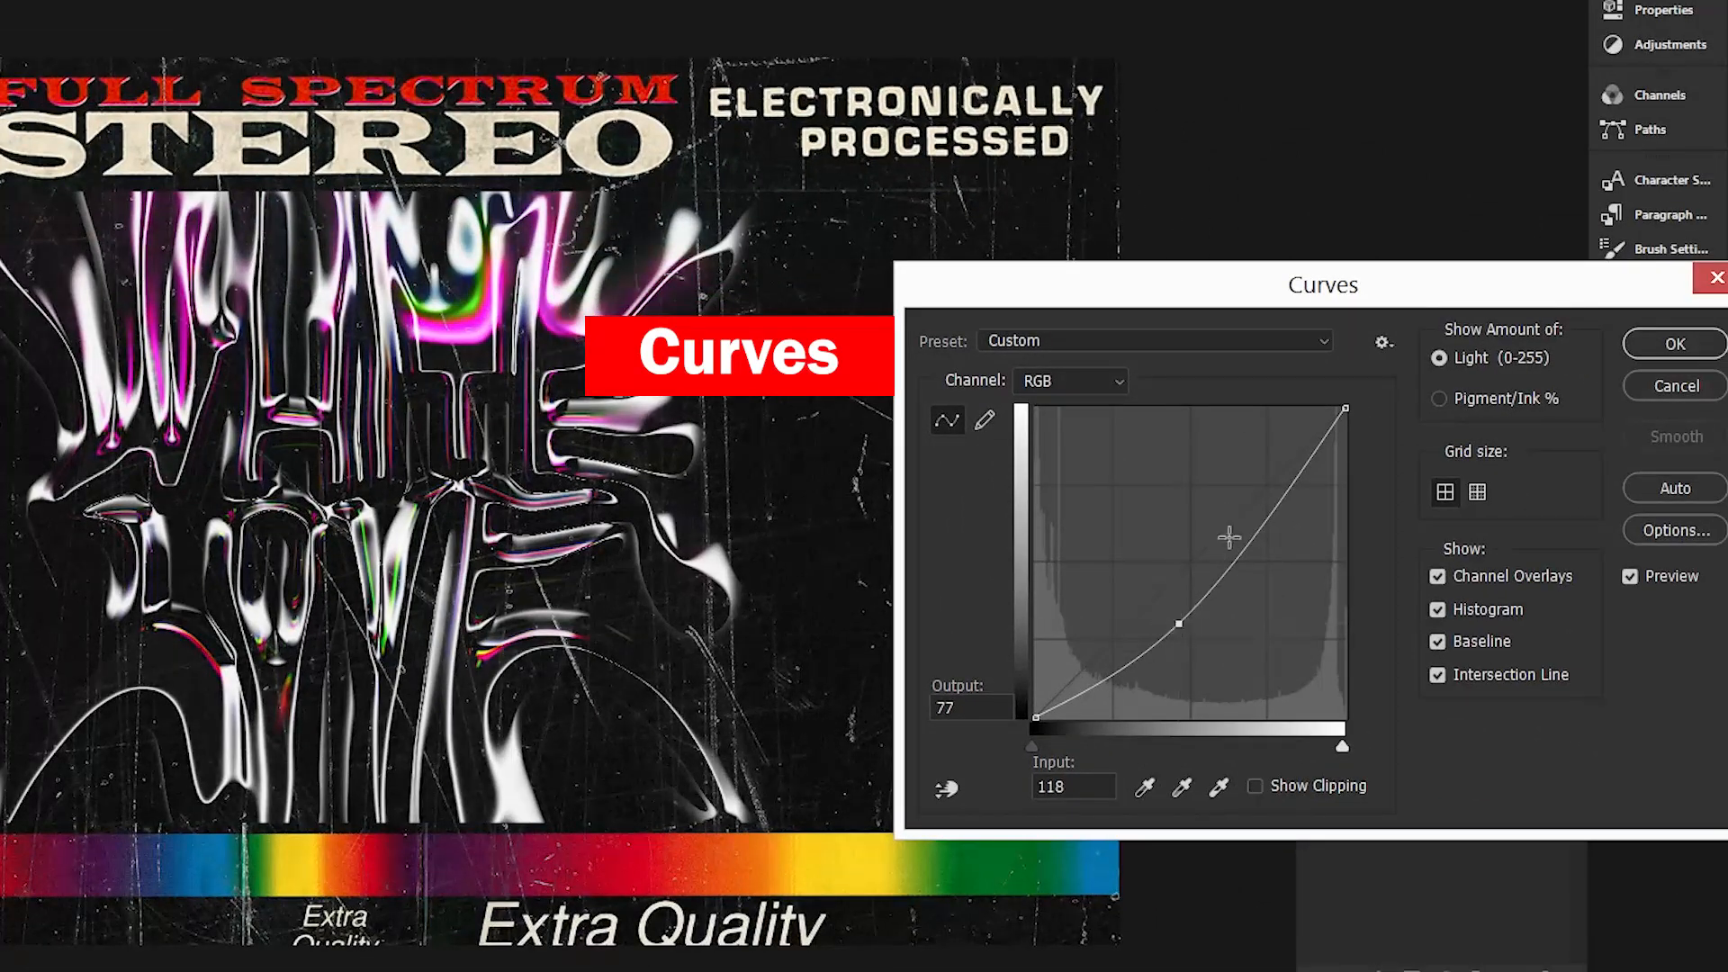
{"action": "left_click_drag", "start_coordinate": [1281, 505], "coordinate": [1246, 483]}
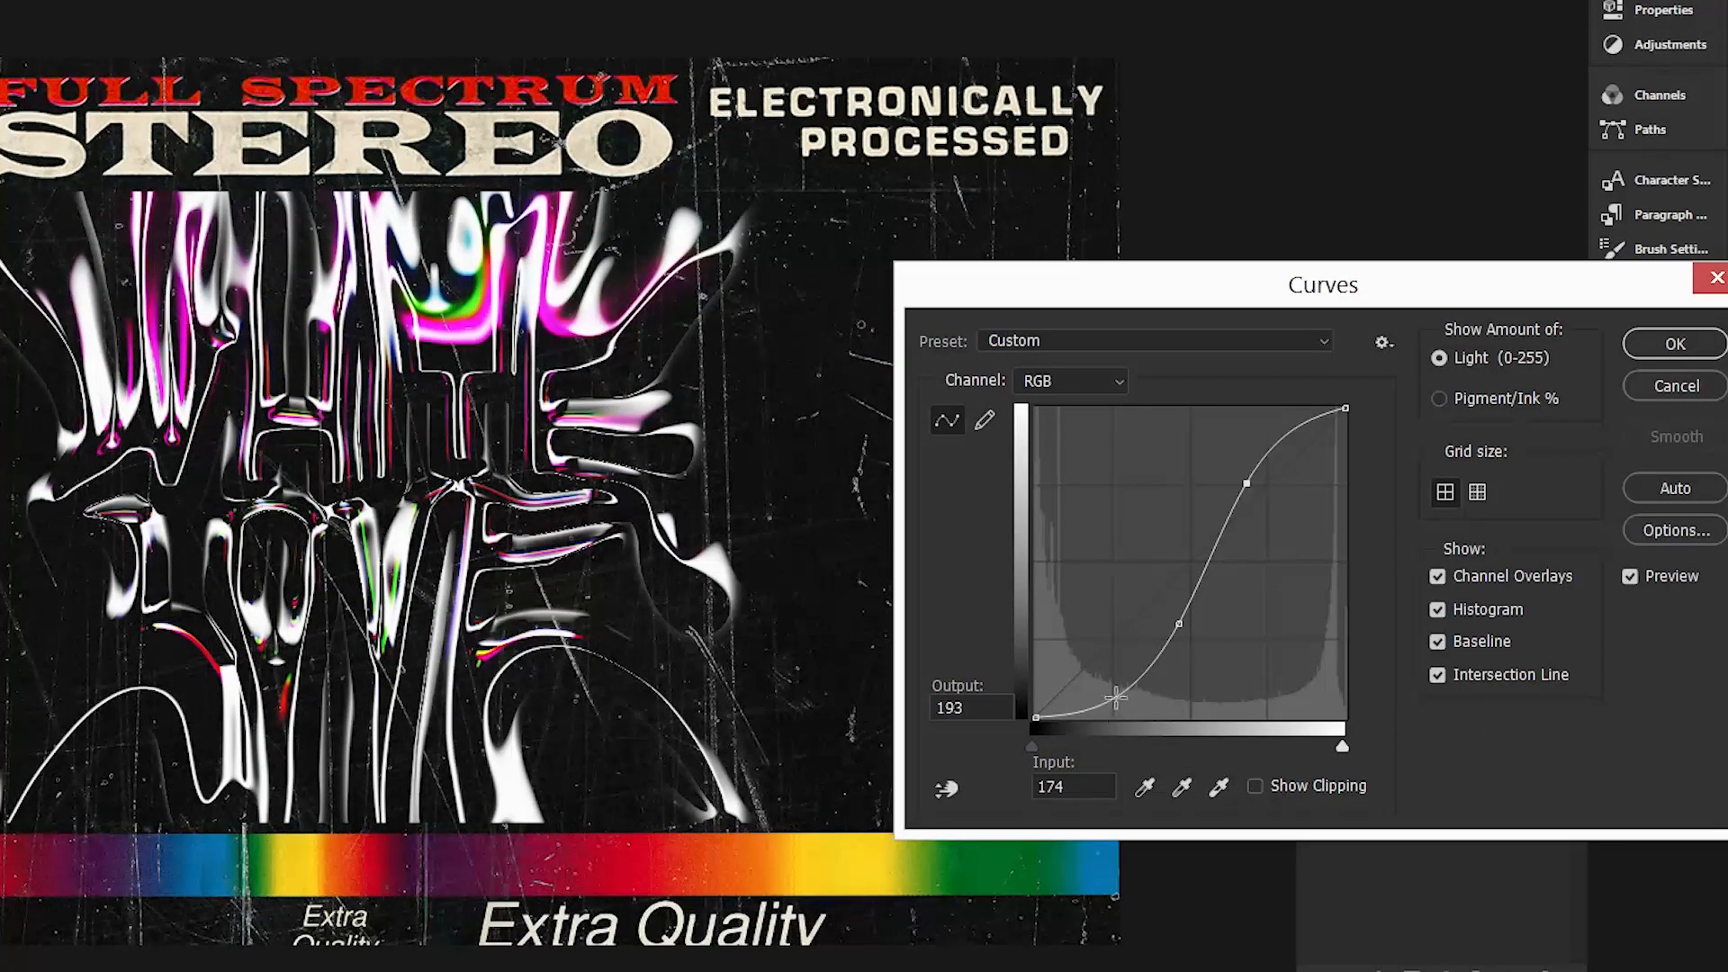
{"action": "left_click_drag", "start_coordinate": [1104, 648], "coordinate": [1143, 657]}
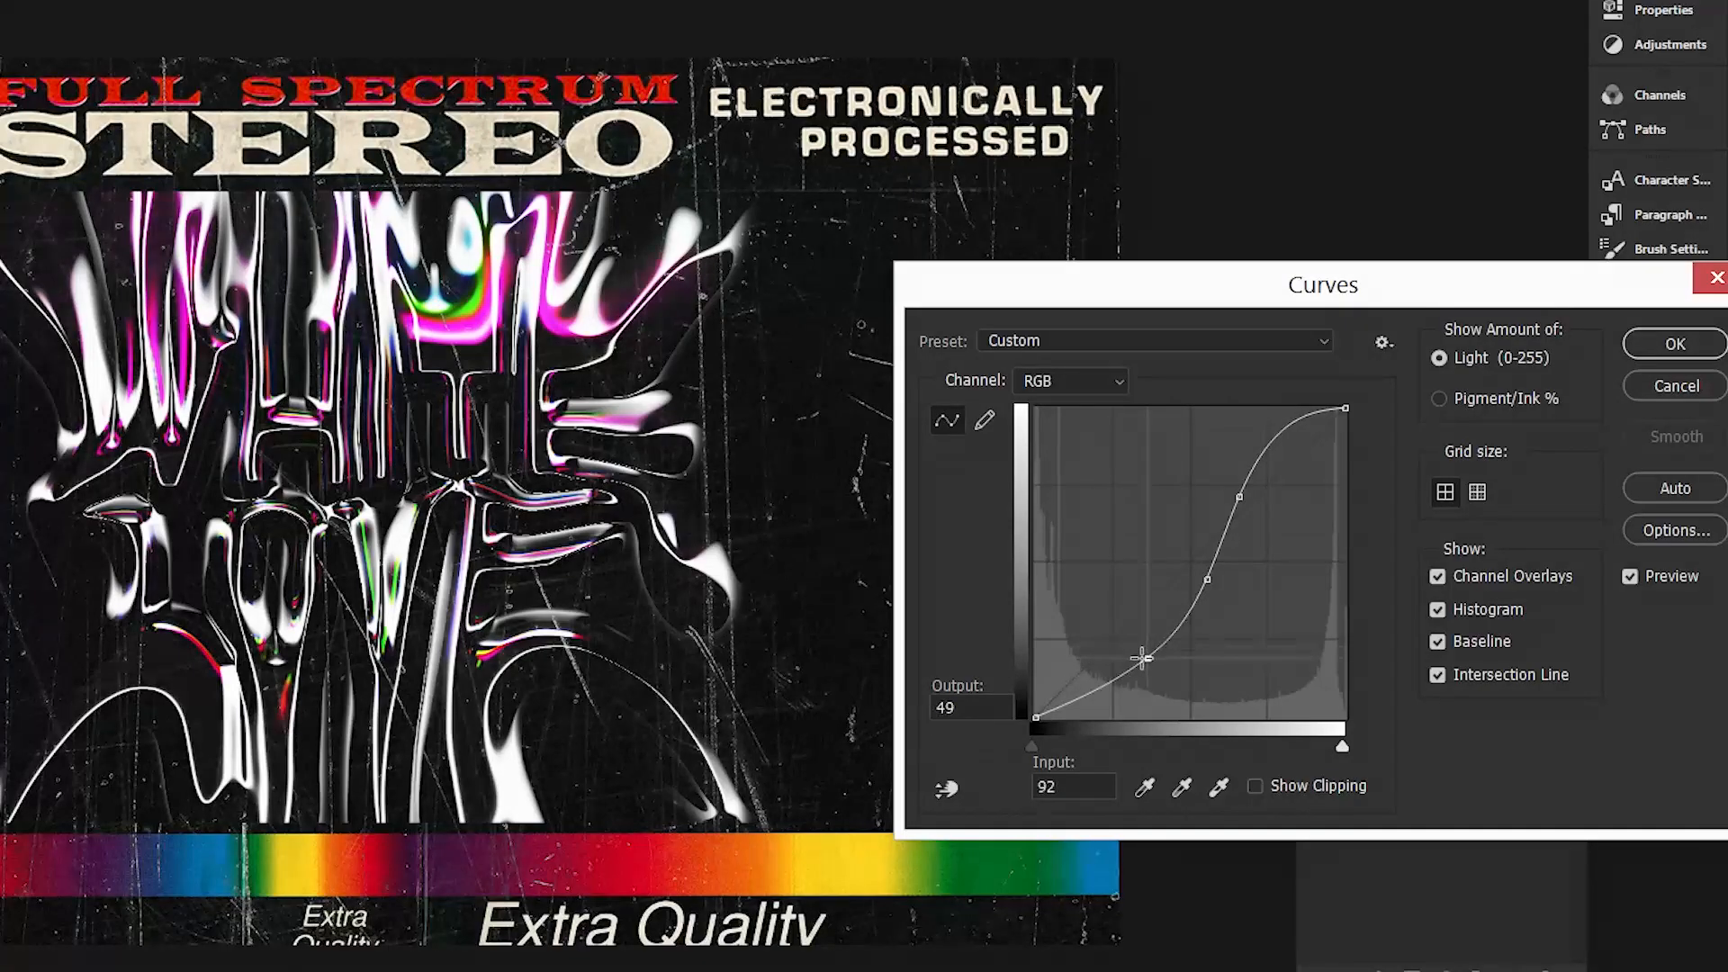
{"action": "left_click", "coordinate": [1675, 344]}
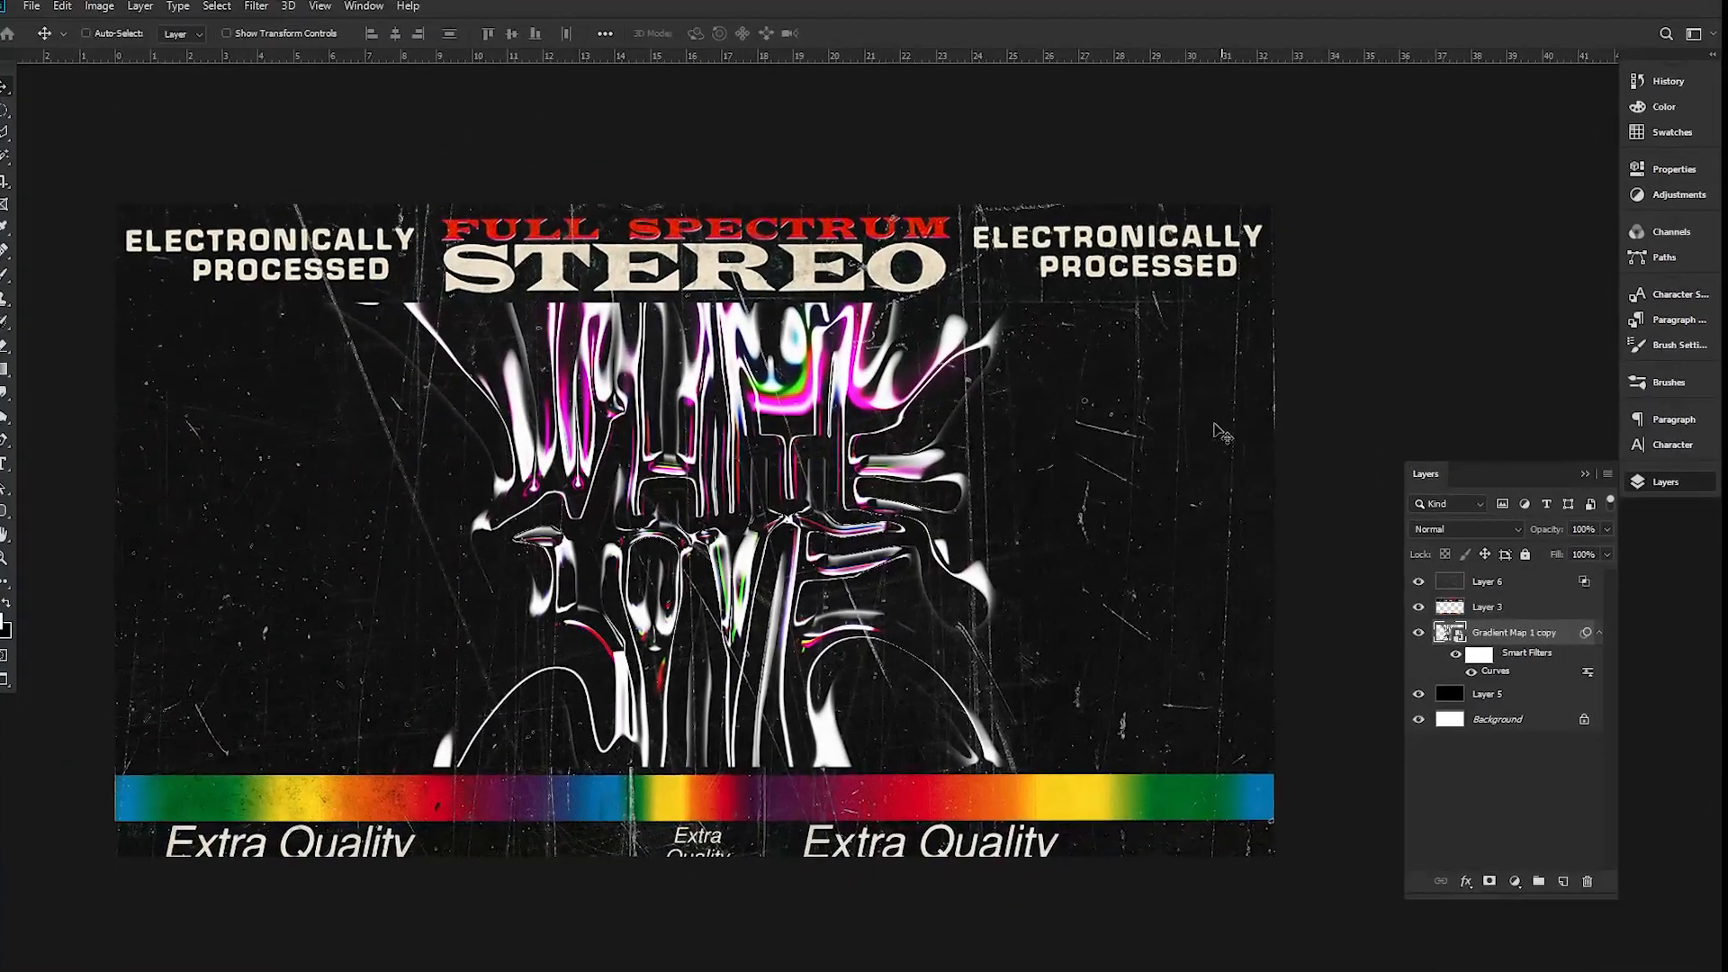
Free-transform the lettering smart object, squashing it vertically and widening it so more of the upper strokes fit below the STEREO header
{"action": "key", "text": "ctrl+t"}
{"action": "left_click_drag", "start_coordinate": [710, 208], "coordinate": [709, 328]}
{"action": "left_click_drag", "start_coordinate": [709, 855], "coordinate": [709, 842]}
{"action": "left_click_drag", "start_coordinate": [1285, 586], "coordinate": [1400, 586]}
{"action": "left_click_drag", "start_coordinate": [1102, 567], "coordinate": [1046, 543]}
{"action": "key", "text": "Return"}
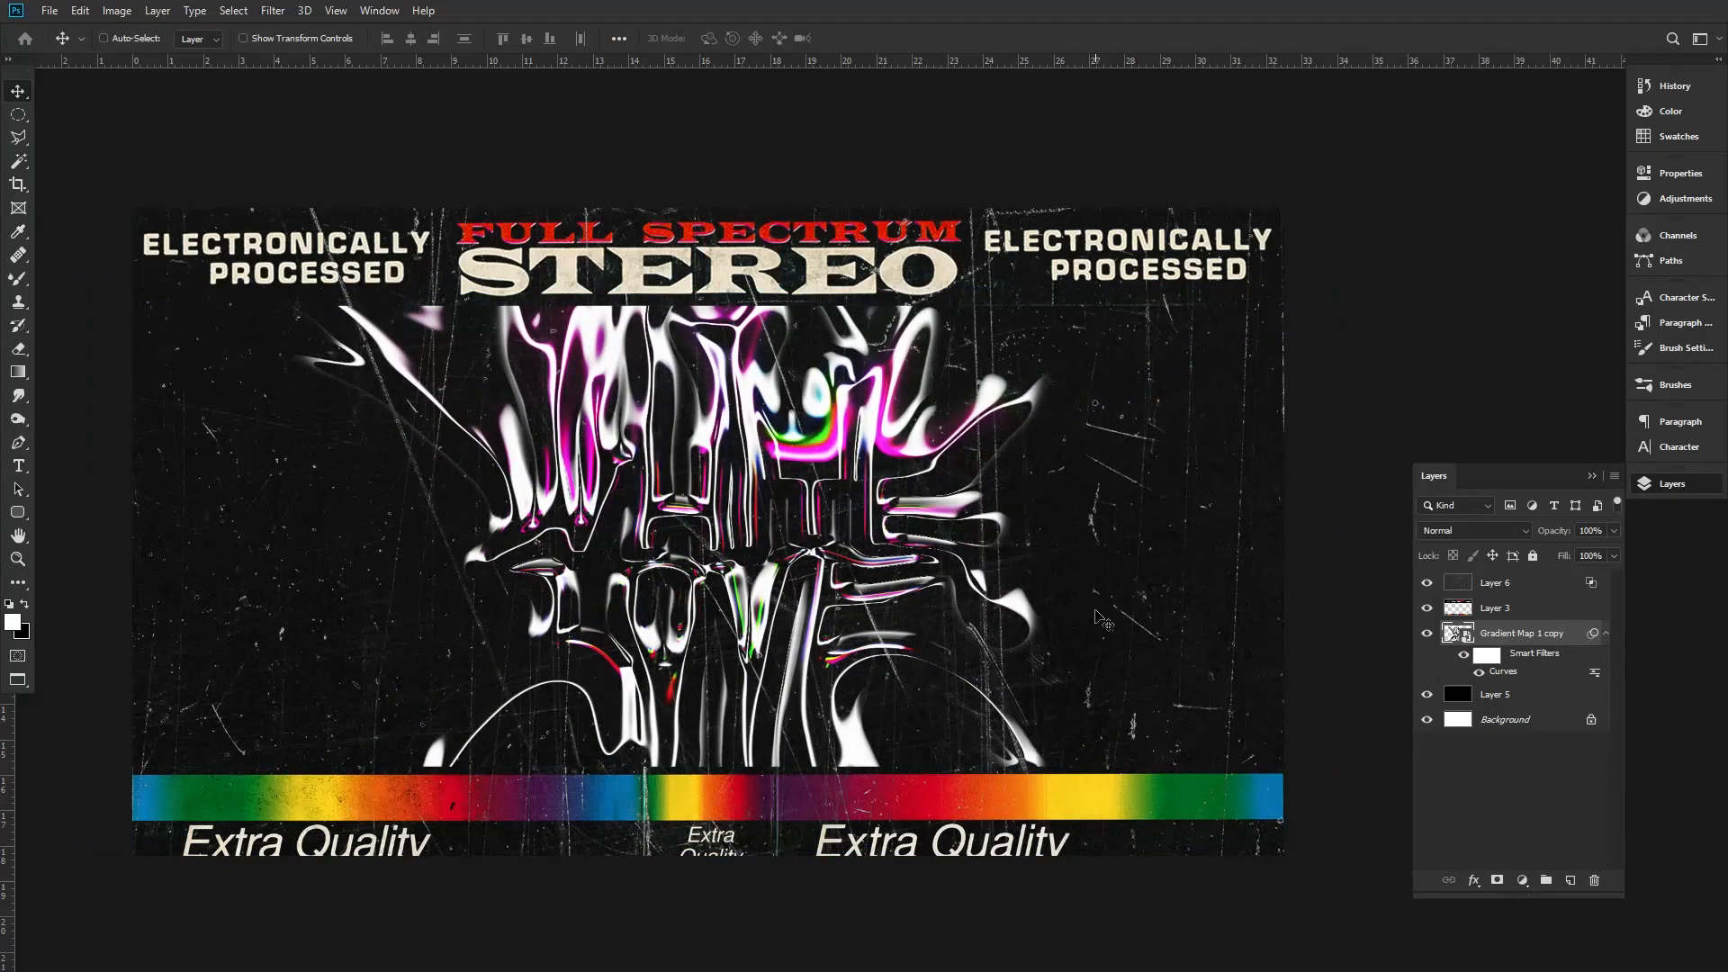
{"action": "left_click", "coordinate": [710, 537], "text": "ctrl"}
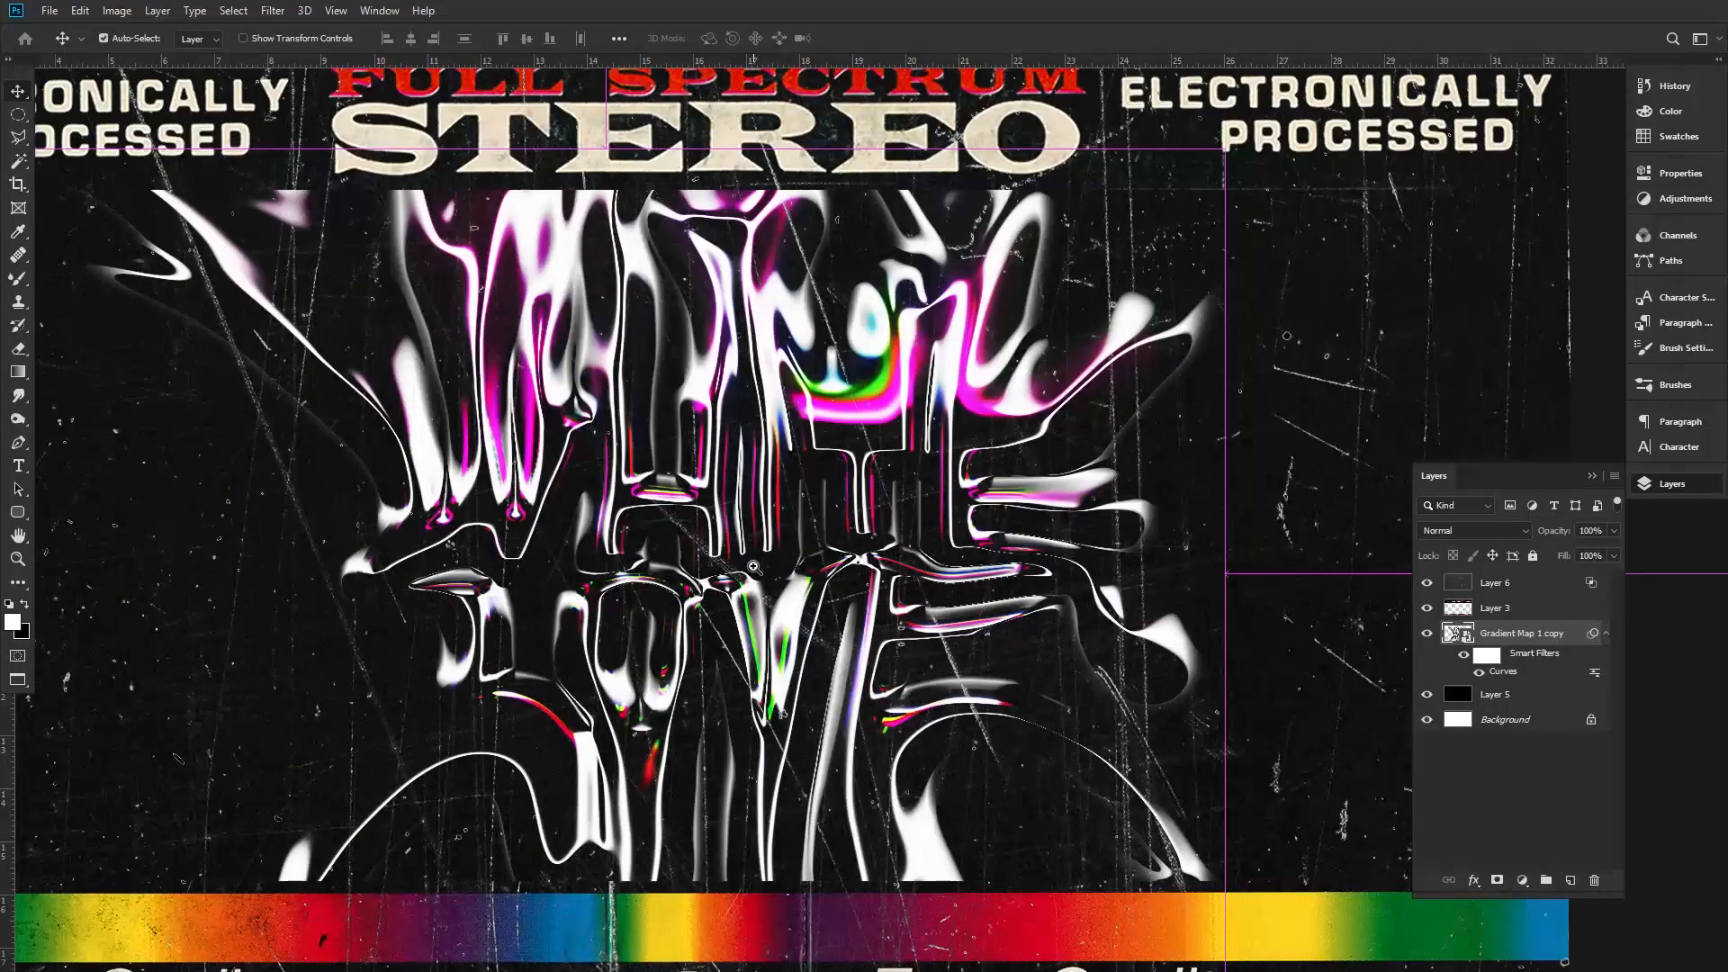
{"action": "left_click", "coordinate": [754, 568], "text": "ctrl"}
{"action": "left_click", "coordinate": [754, 568], "text": "ctrl"}
{"action": "left_click", "coordinate": [746, 536], "text": "alt"}
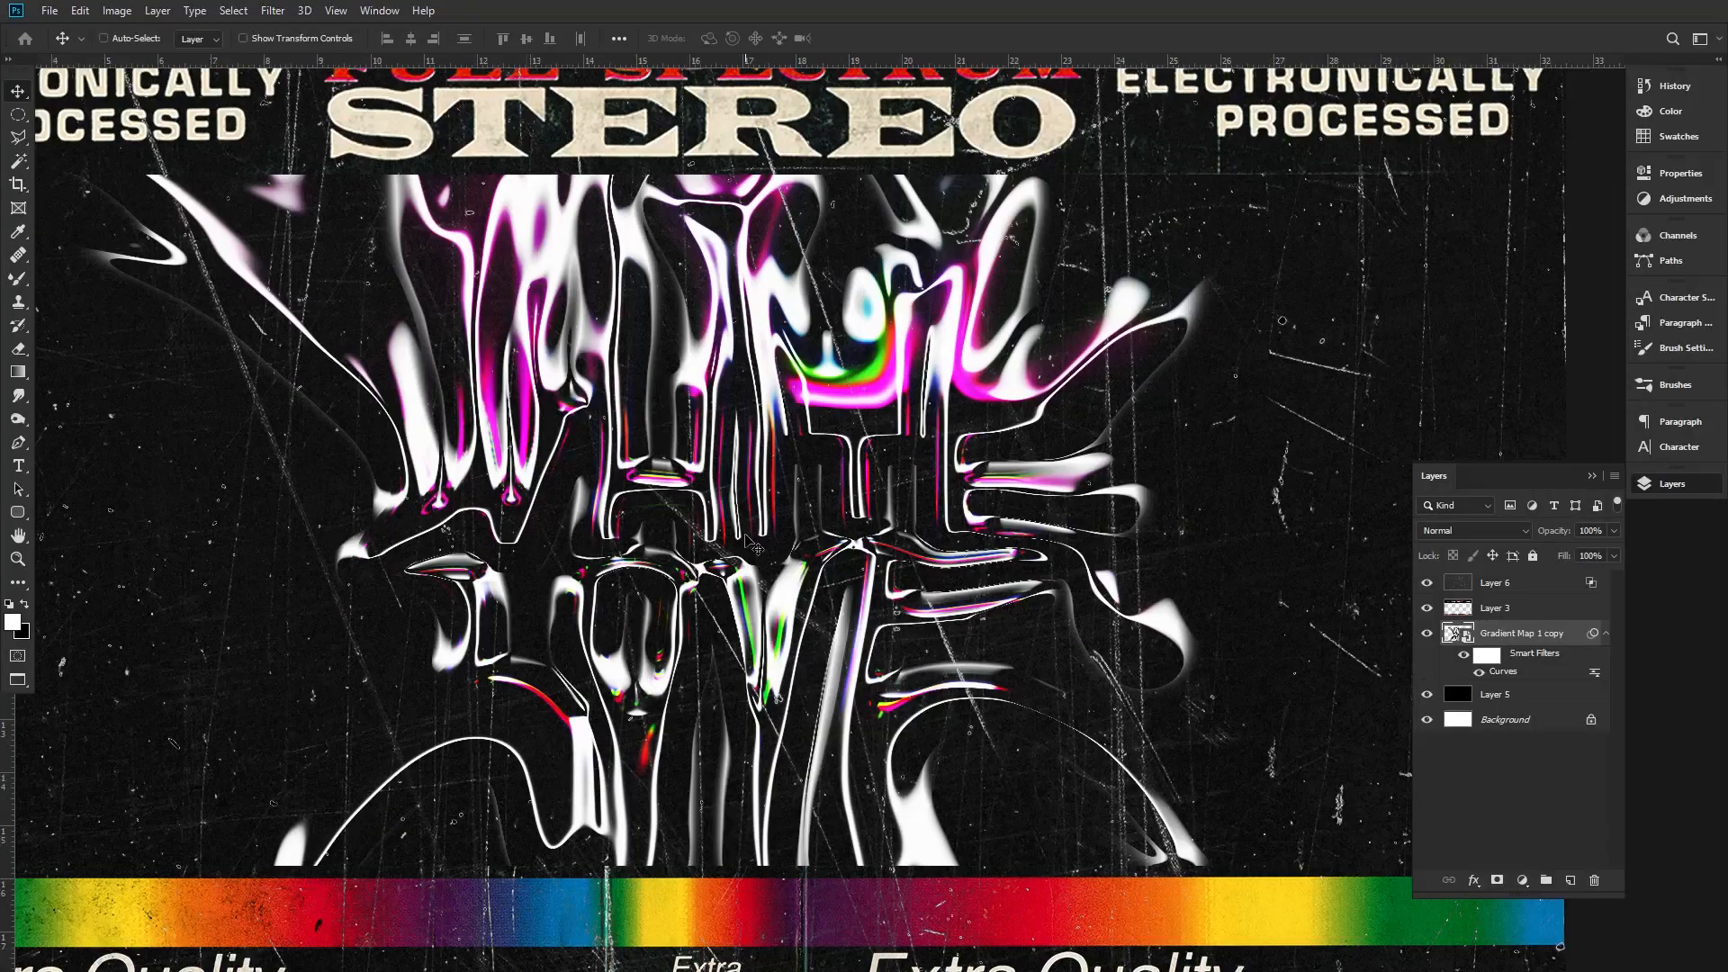
{"action": "left_click", "coordinate": [901, 562], "text": "alt"}
{"action": "left_click_drag", "start_coordinate": [901, 562], "coordinate": [877, 540]}
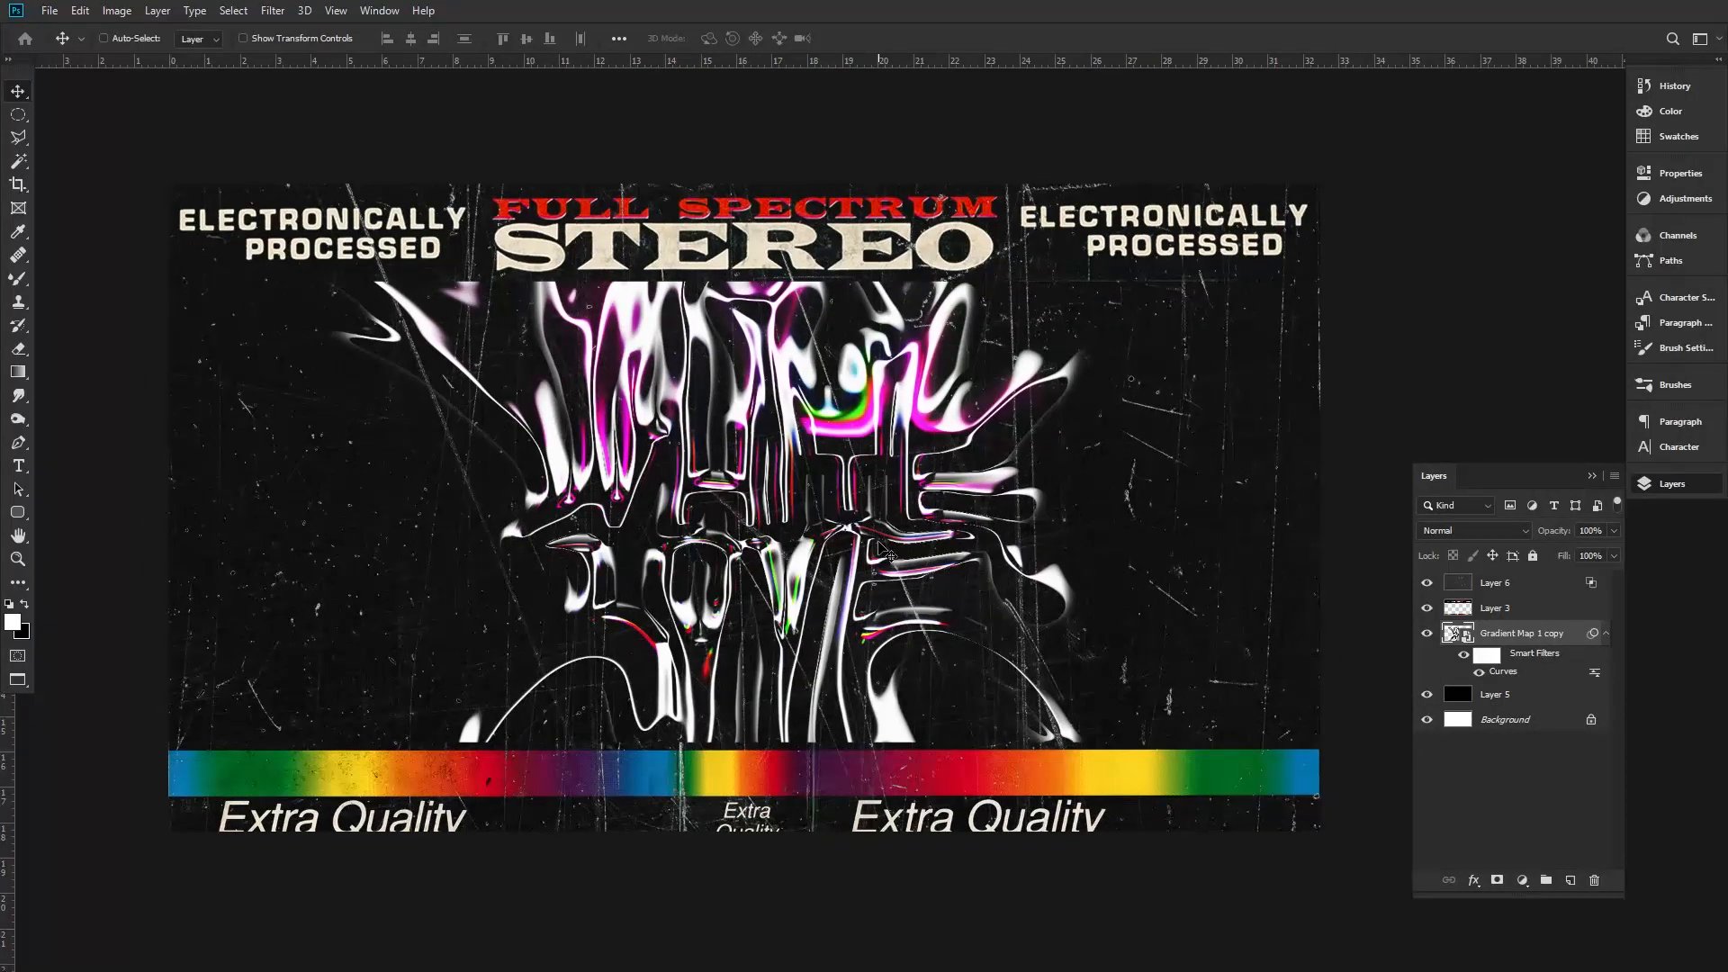
Deepen the blacks of the Layer 6 scratch texture with a Levels adjustment by raising its black input level
{"action": "left_click", "coordinate": [1519, 587]}
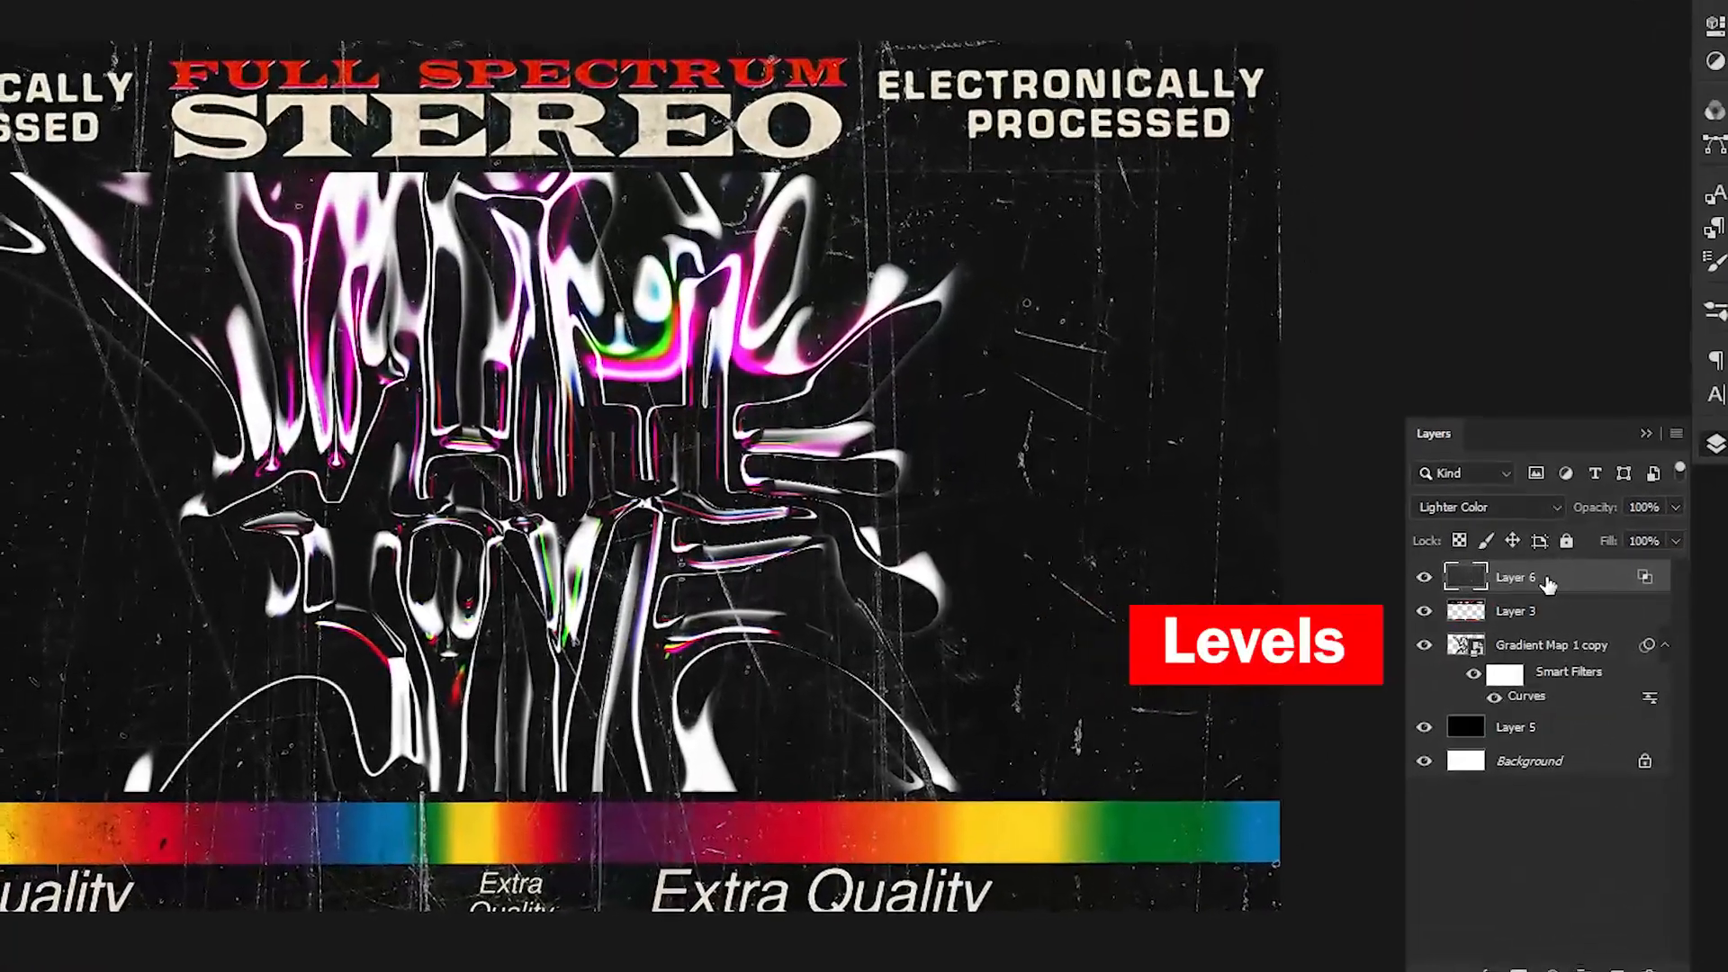
{"action": "key", "text": "ctrl+l"}
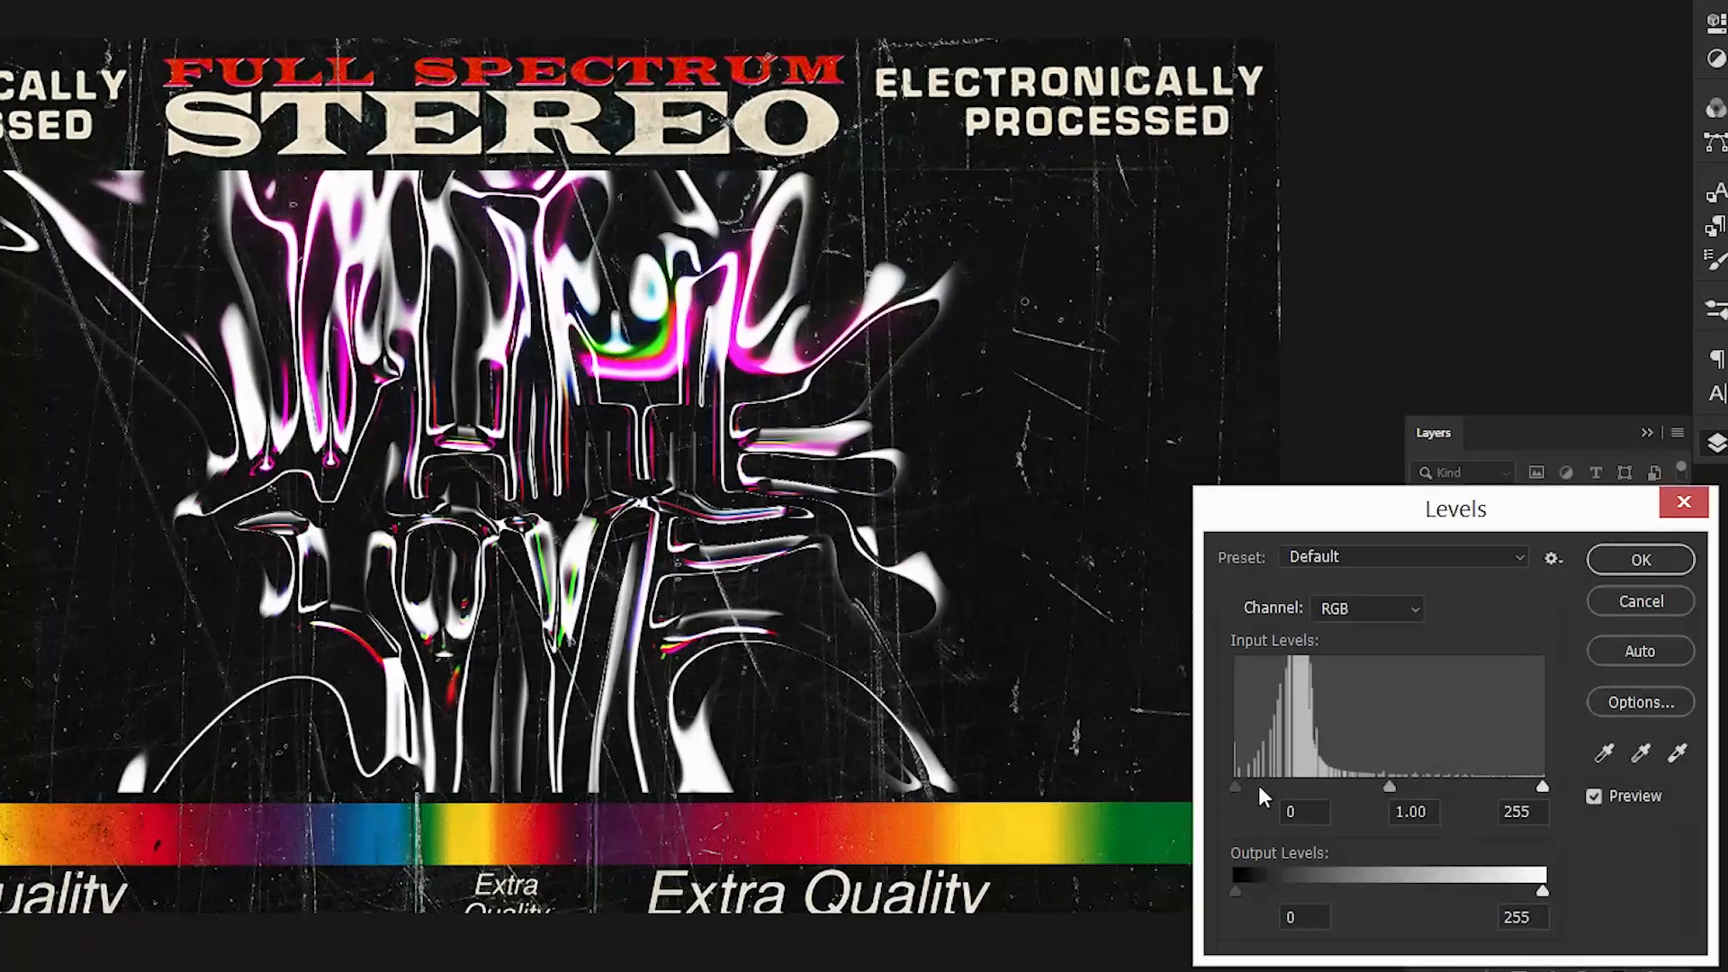
{"action": "left_click", "coordinate": [1640, 558]}
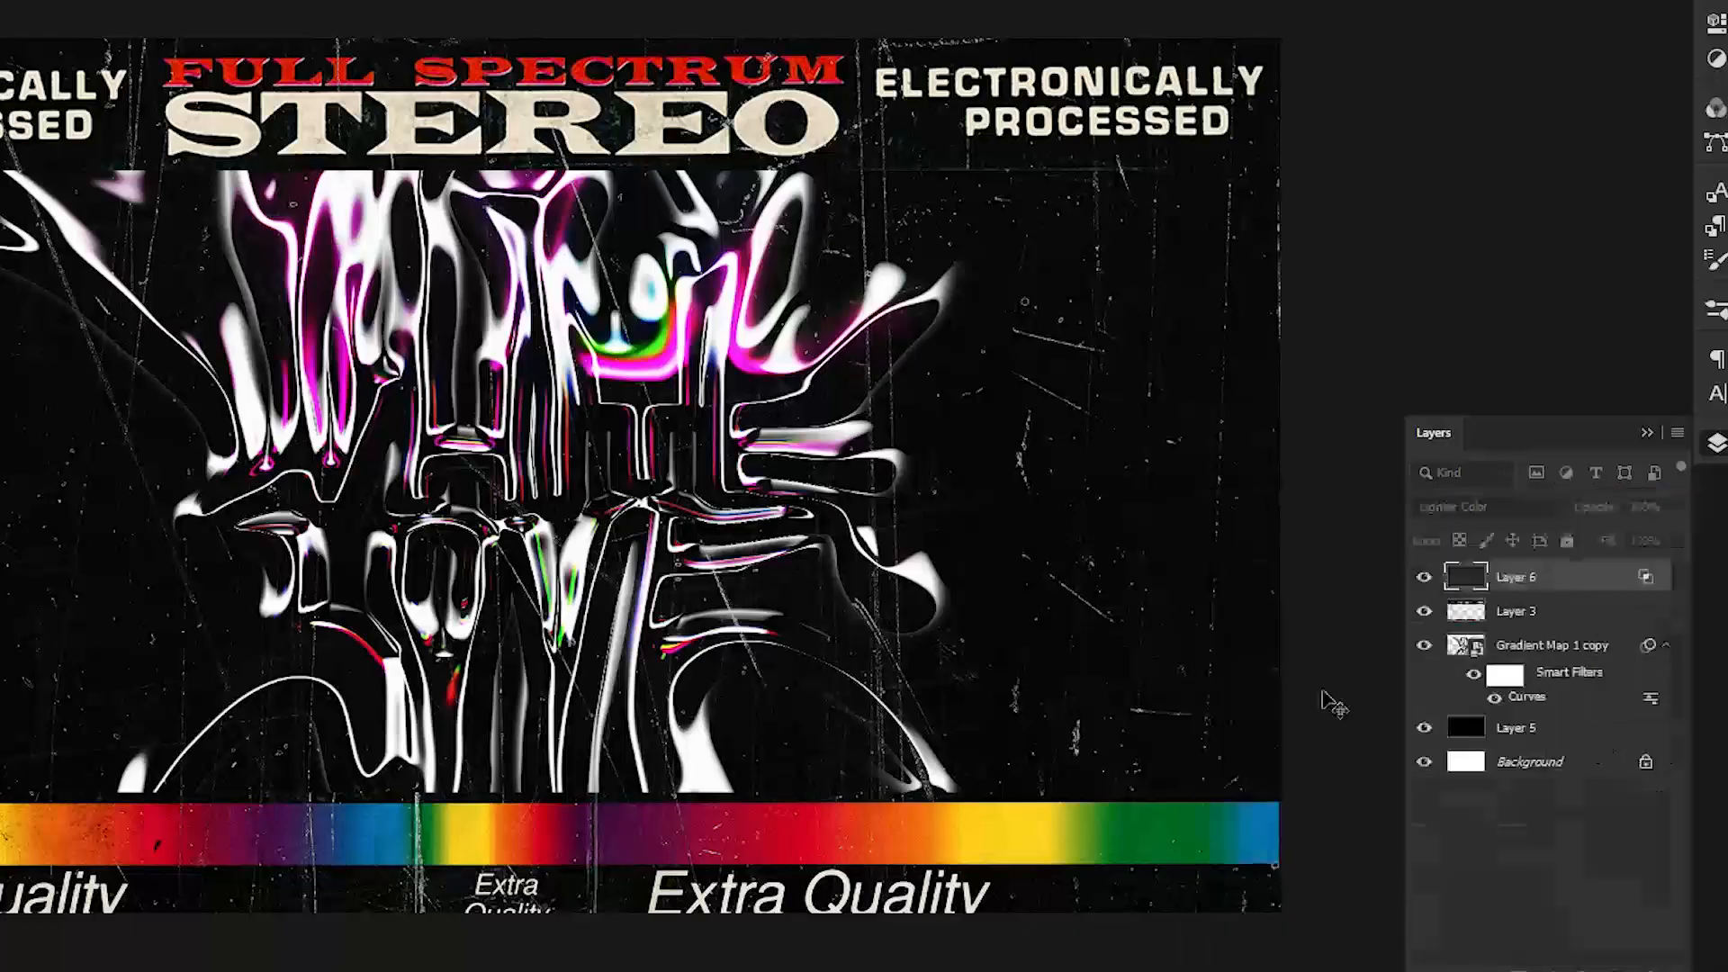